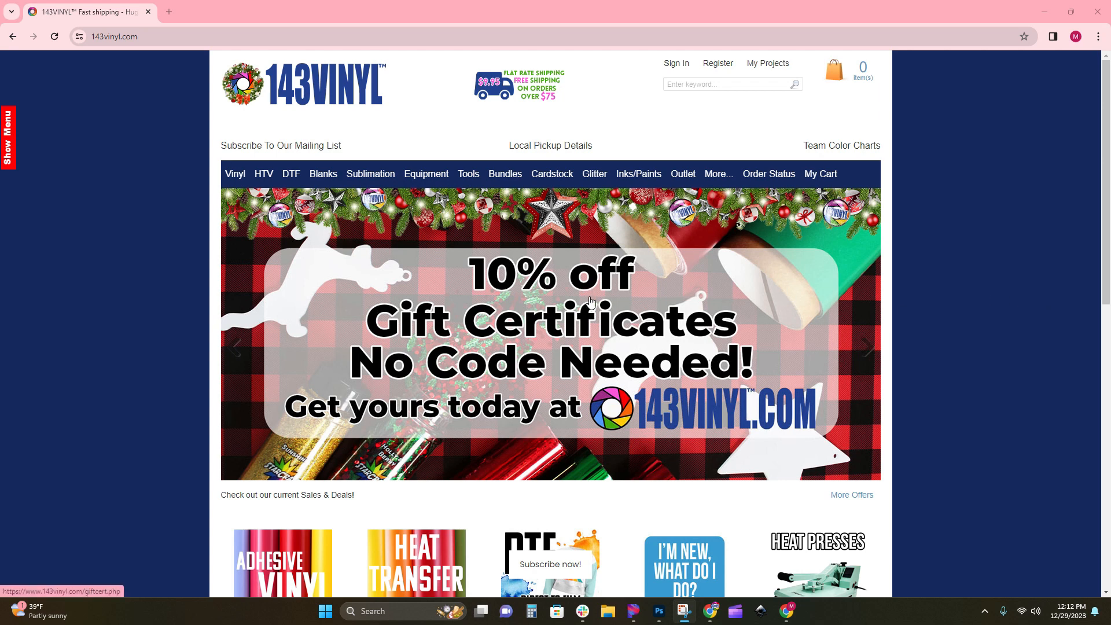
Open the Layout Designer for custom DTF prints from the Direct To Film Transfers category
scroll(485, 358, down, 3)
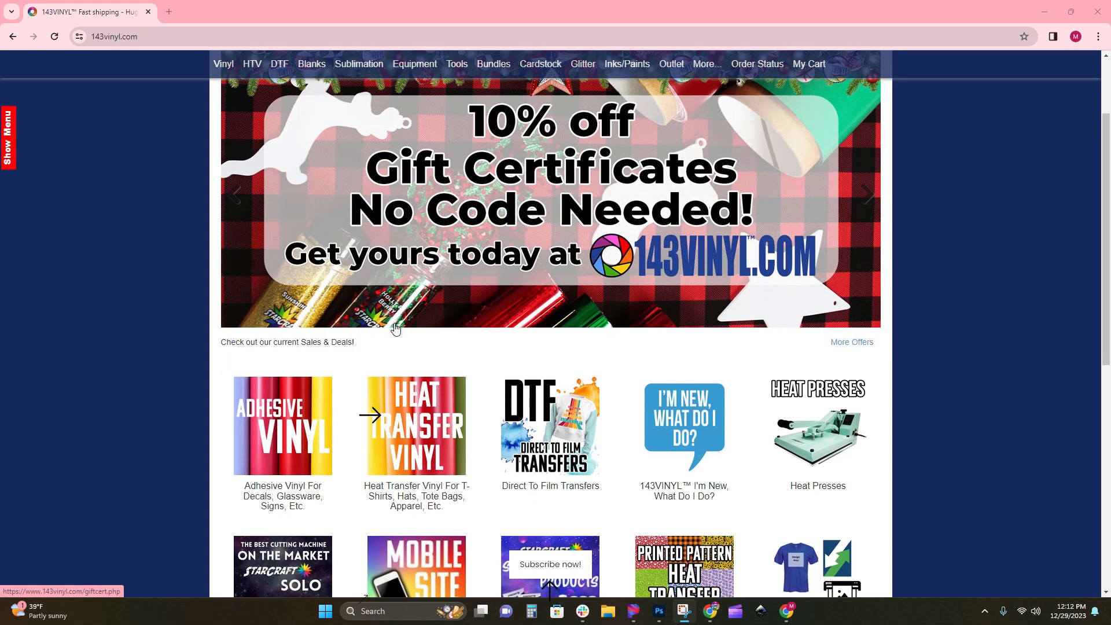
click(555, 411)
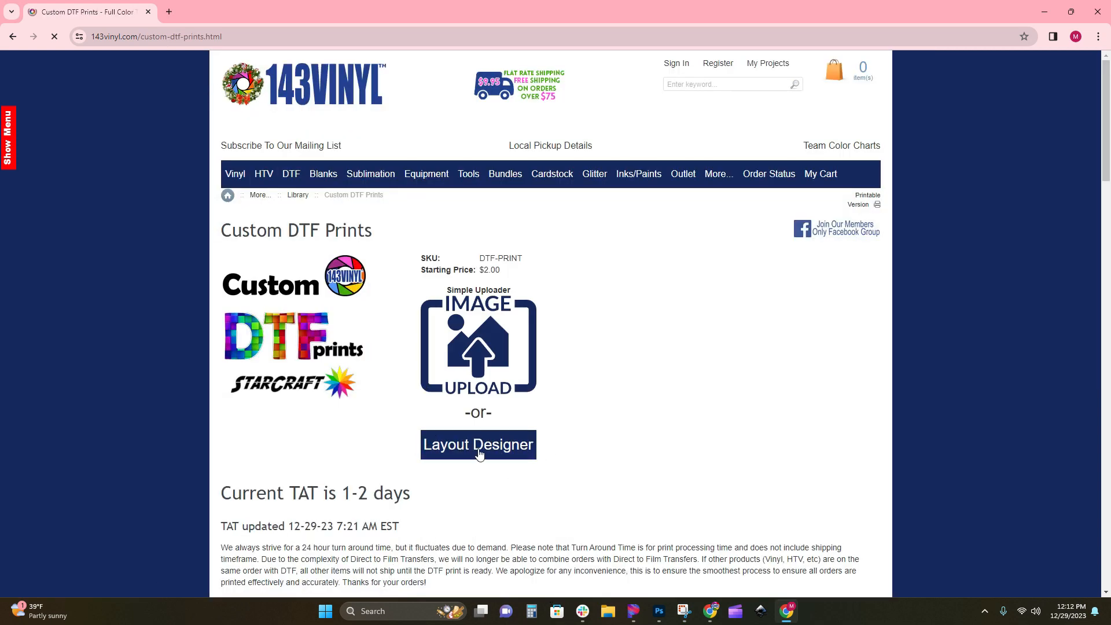
click(480, 456)
Choose the 5FT gang sheet size (22" x 60") for the layout
scroll(285, 434, down, 3)
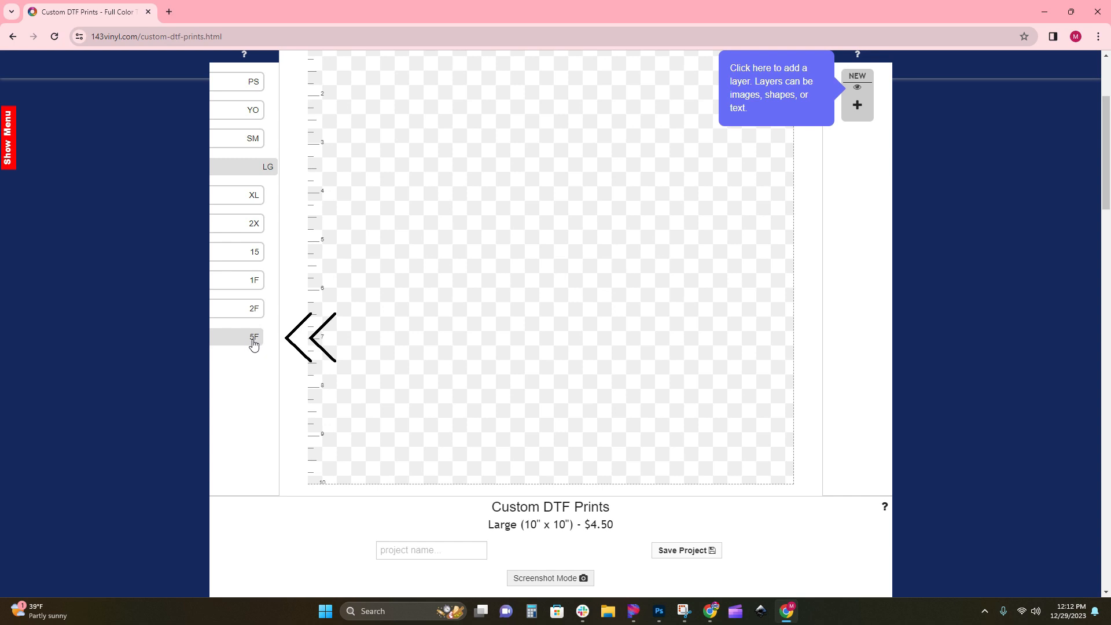
click(253, 339)
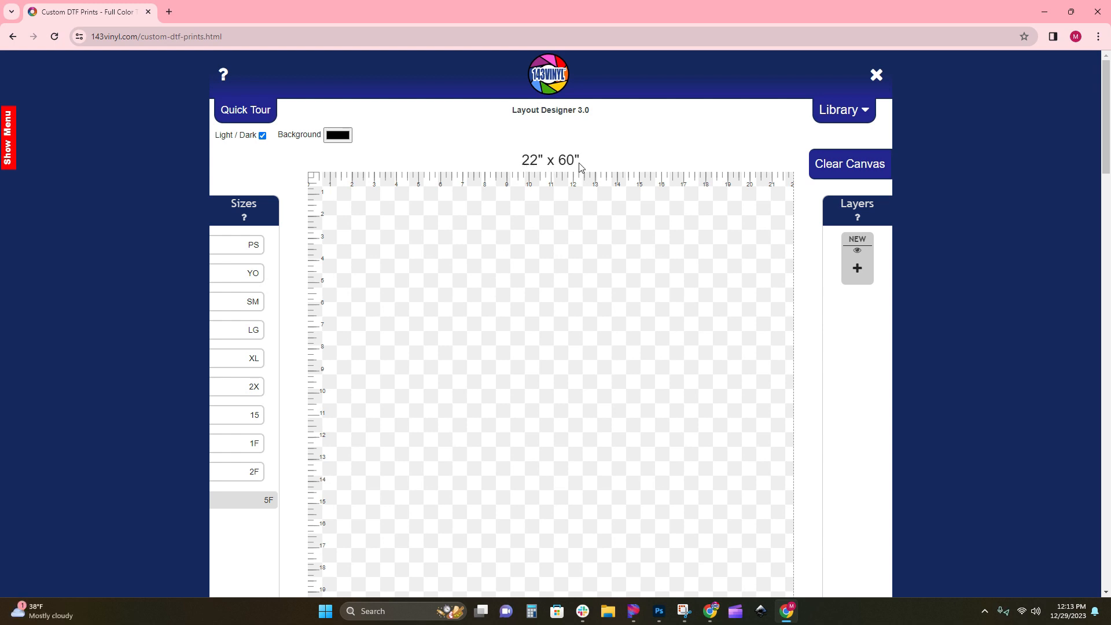
scroll(425, 280, down, 9)
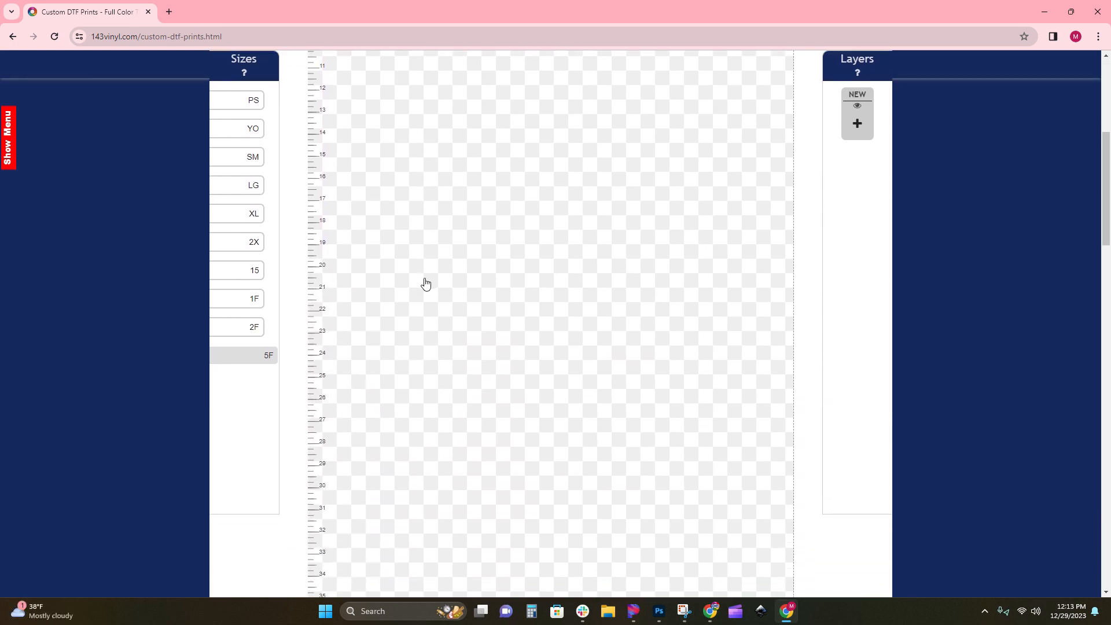
scroll(427, 286, down, 5)
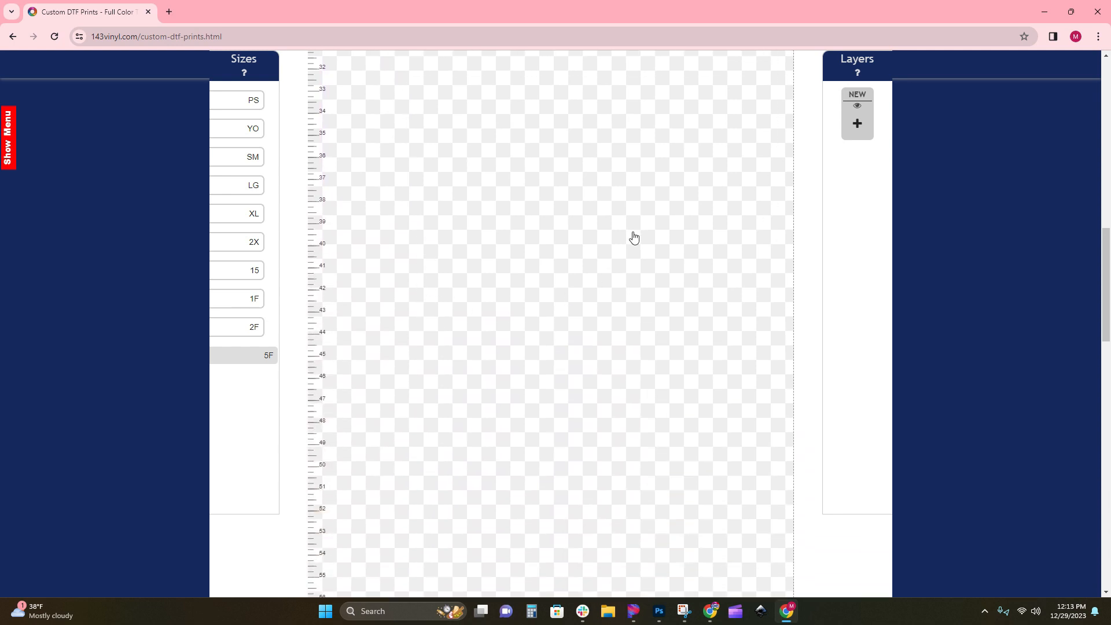
scroll(485, 344, down, 6)
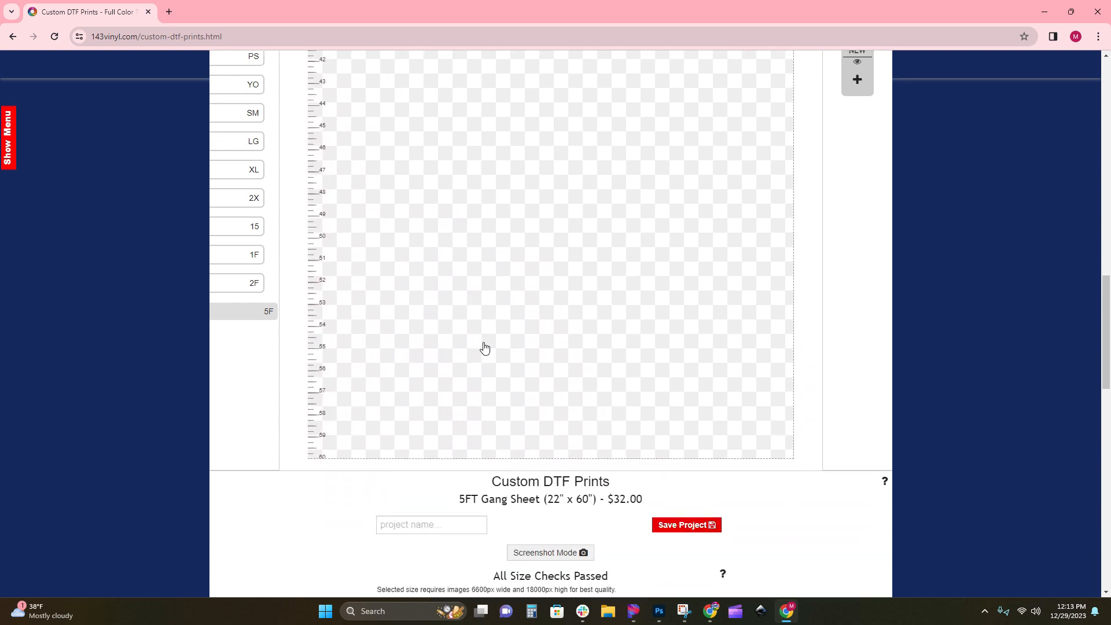
scroll(630, 411, up, 20)
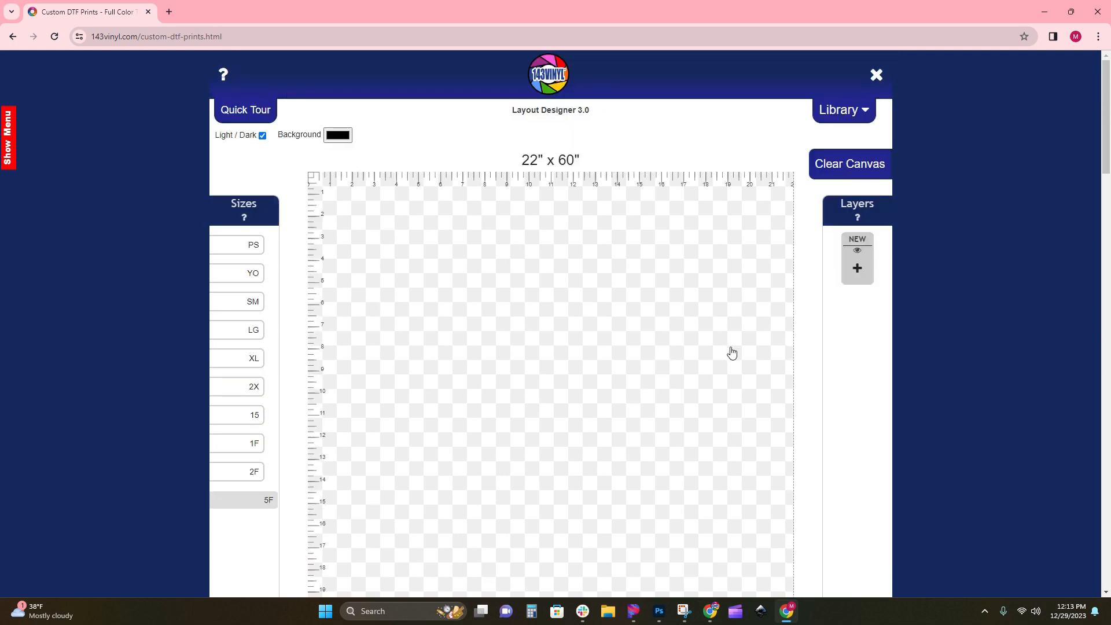
Add the image "Cute Smart A litte bit dramatic" from the Funny folder as a new layer in the sheet's upper-left area
click(862, 277)
click(541, 185)
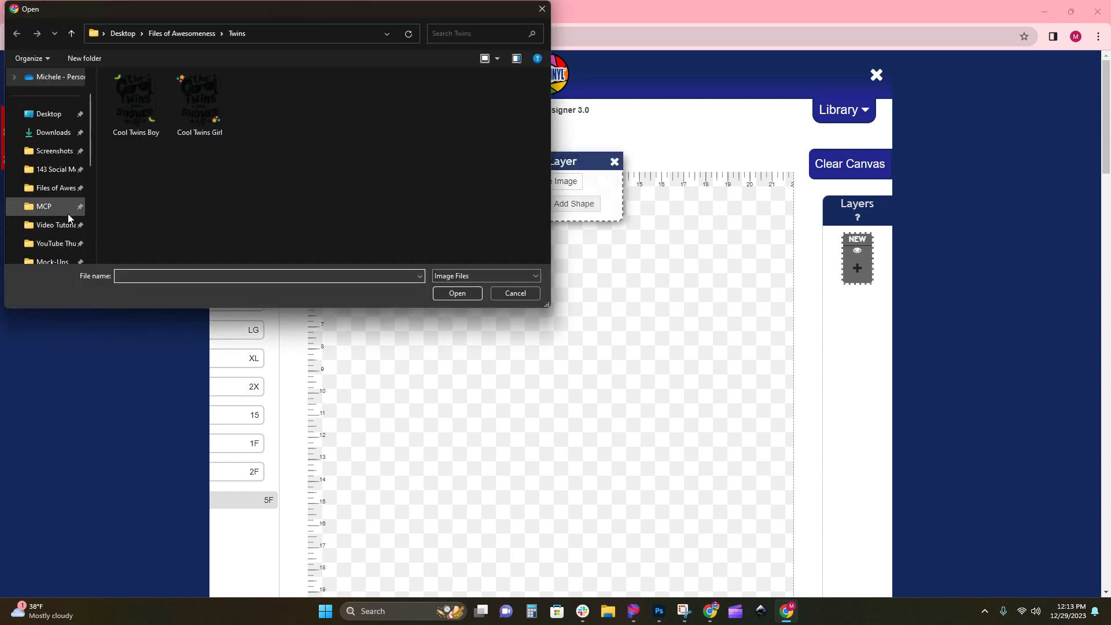
click(68, 191)
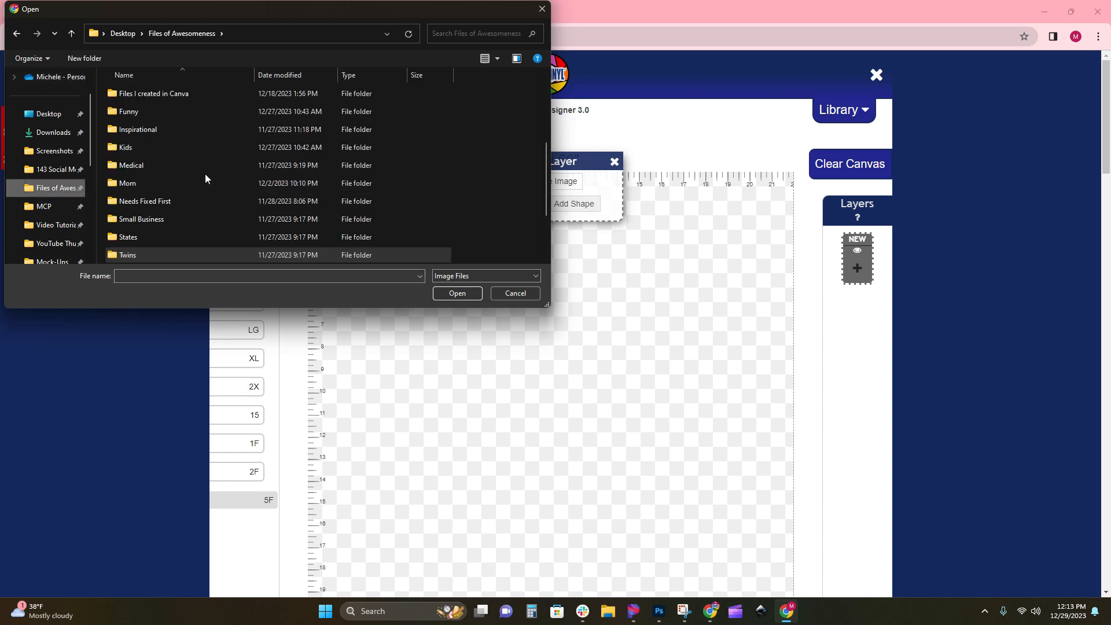
double_click(144, 111)
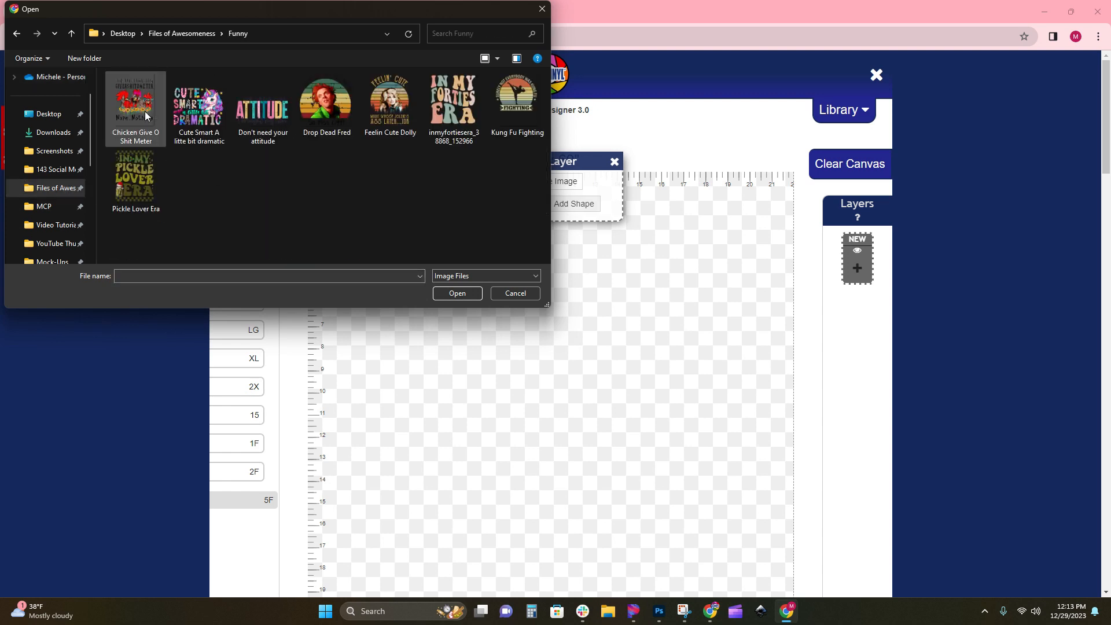
click(199, 107)
click(457, 293)
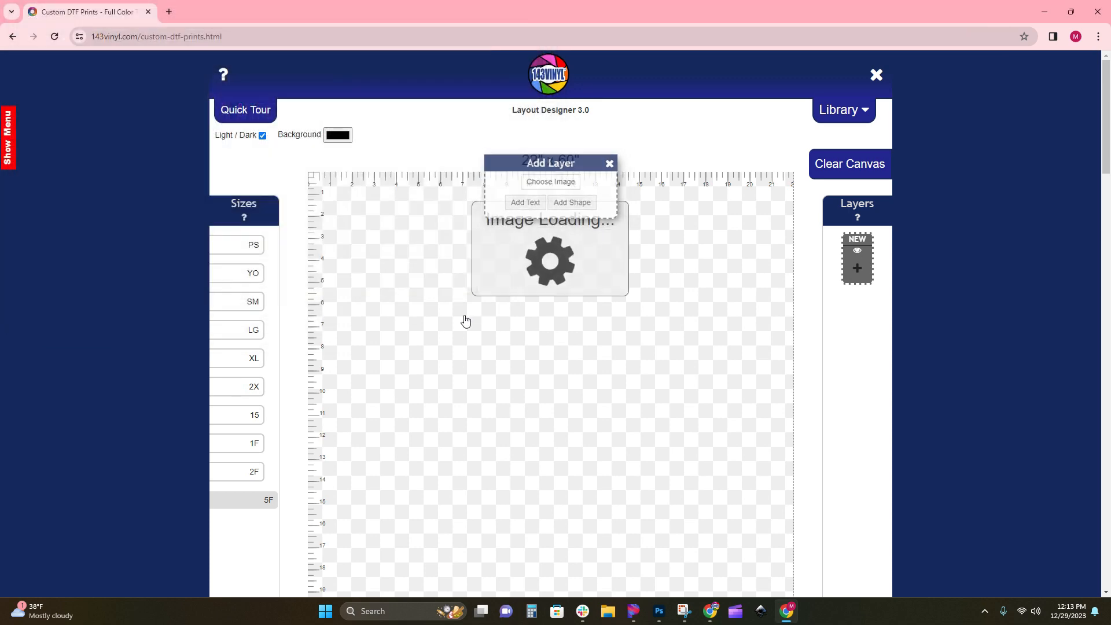
drag(425, 260, 431, 271)
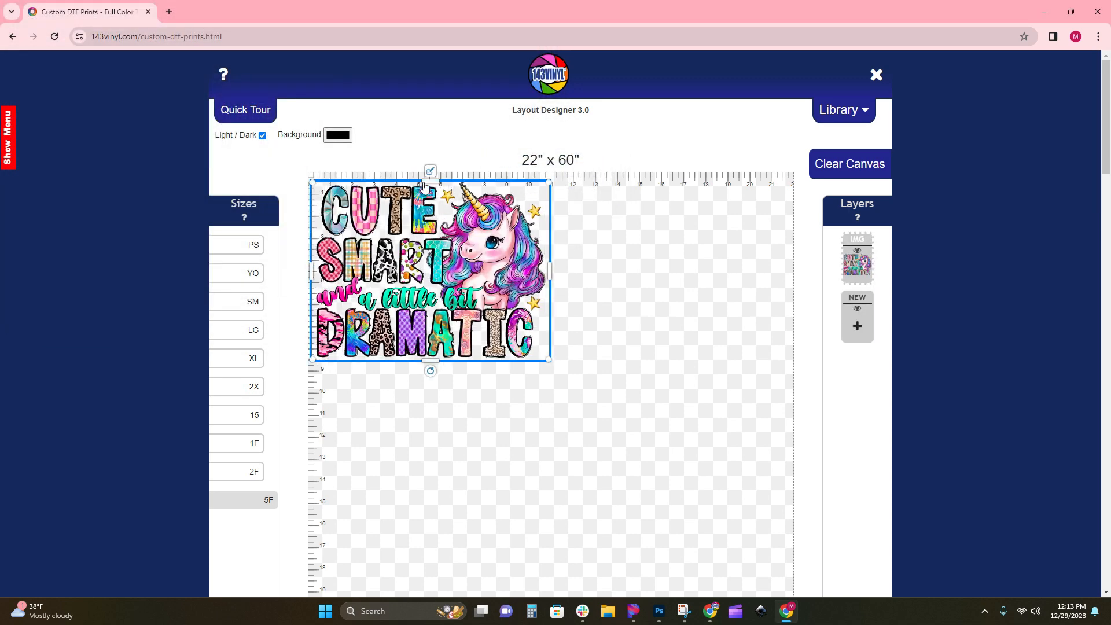
Set the unicorn design's width to 6 inches in its layer settings
click(434, 172)
click(432, 174)
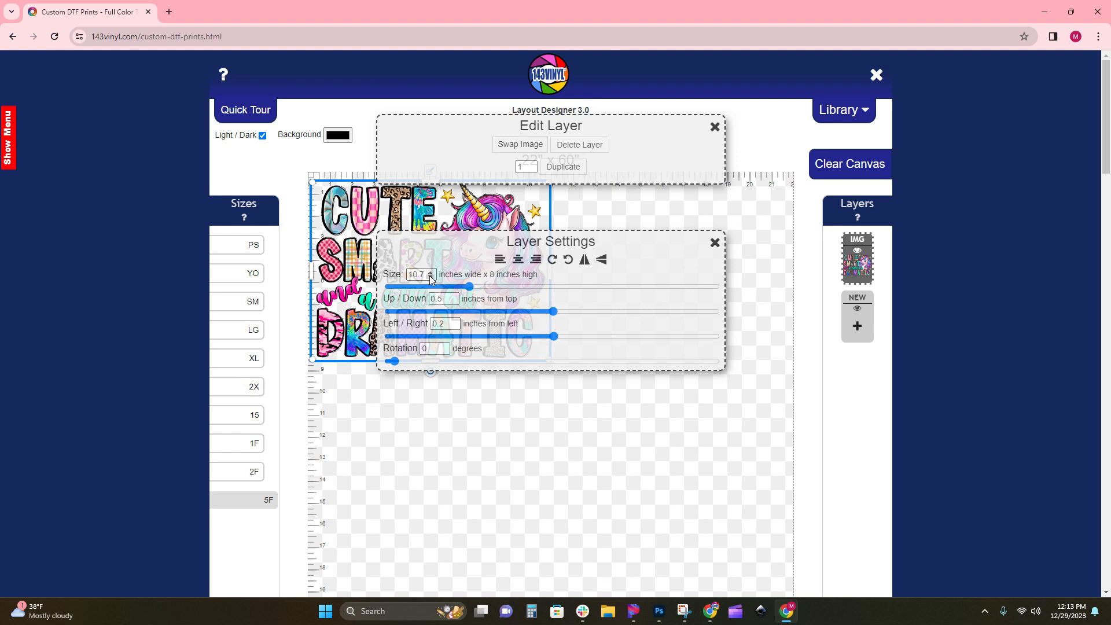
click(431, 277)
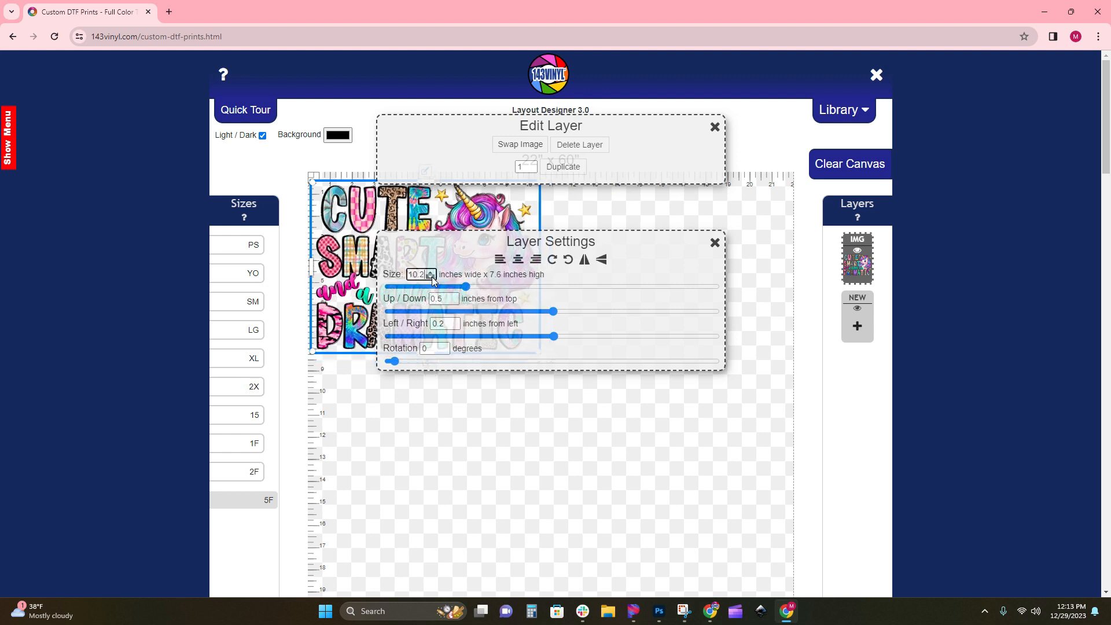
text(6)
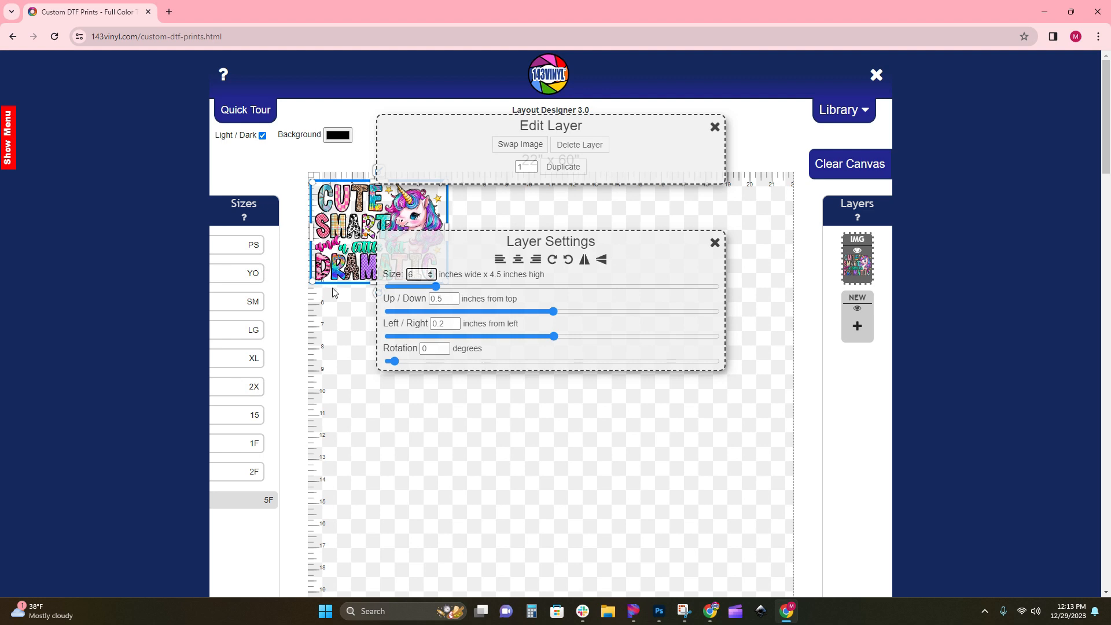
Move the unicorn design snugly into the sheet's upper-left corner and switch the designer to the dark theme
click(328, 343)
drag(368, 257, 366, 250)
click(409, 120)
click(382, 223)
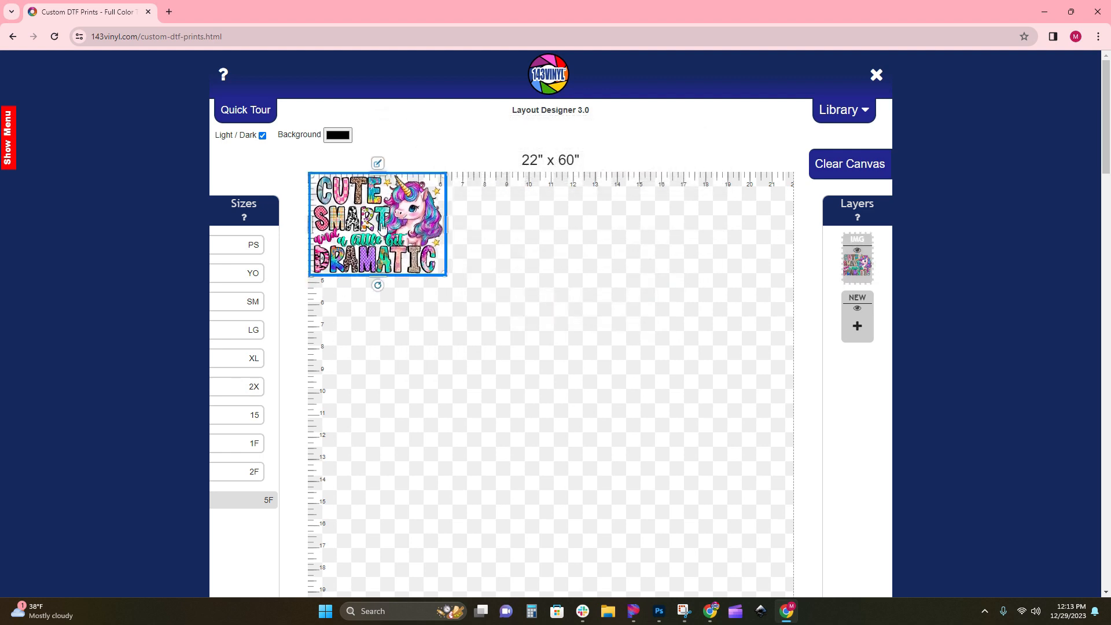
drag(381, 224, 381, 222)
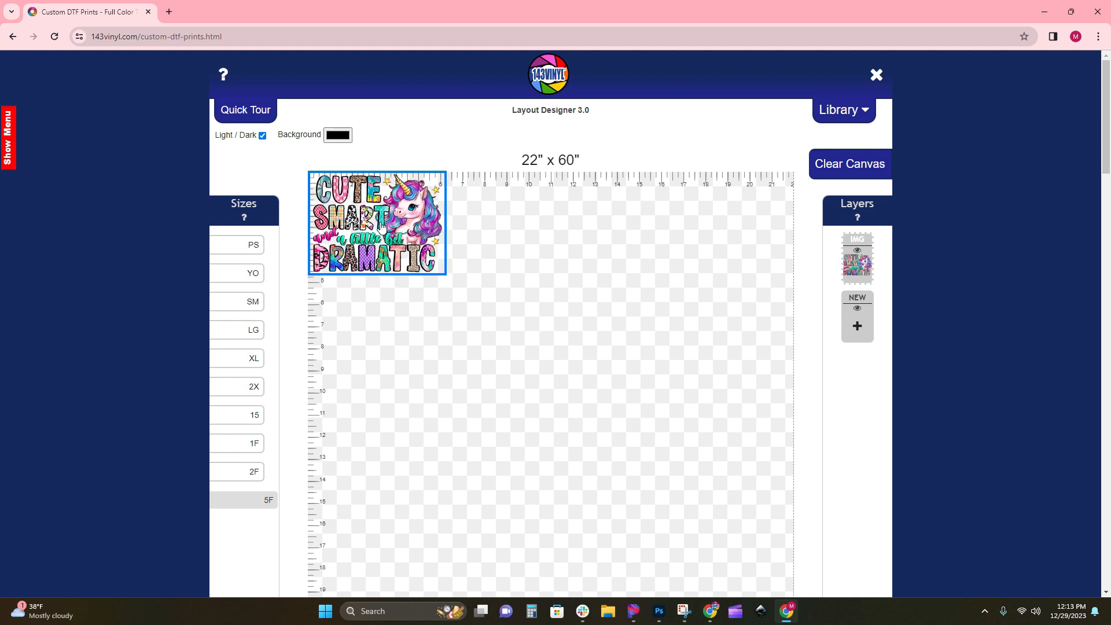
click(262, 136)
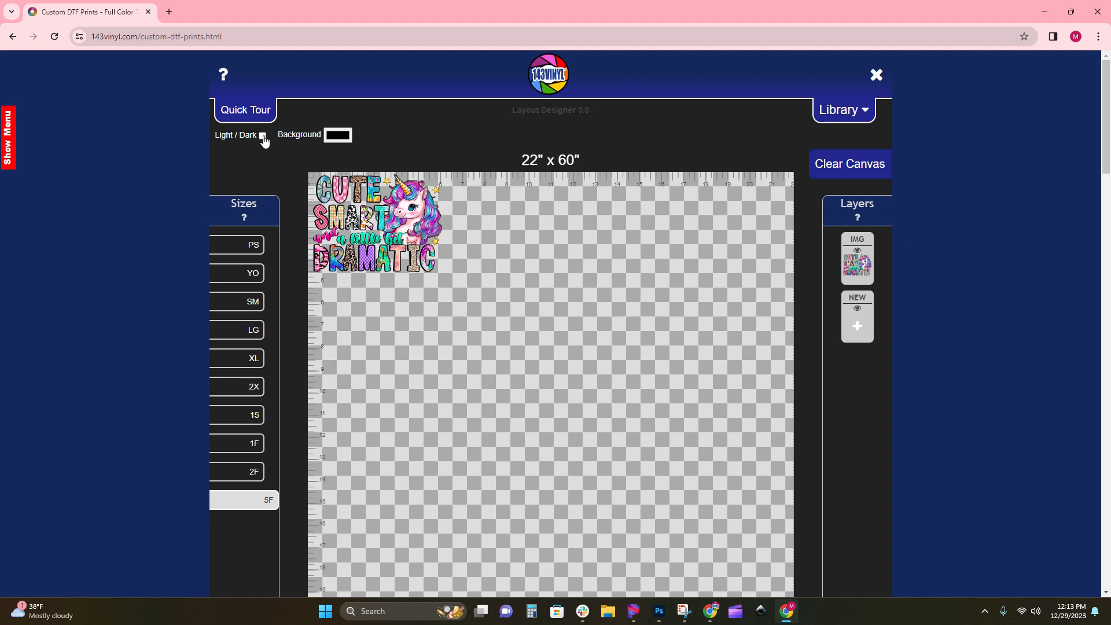
drag(355, 222, 357, 223)
Add the image inmyfortiesera_38868_152966 from the Funny folder as a new layer
click(857, 325)
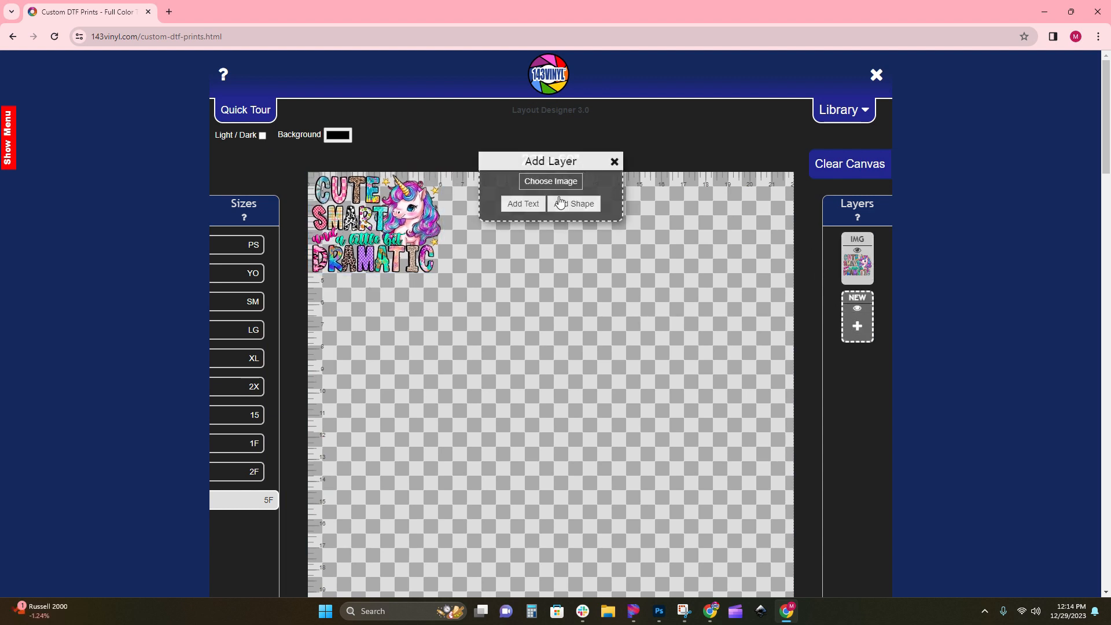
click(549, 182)
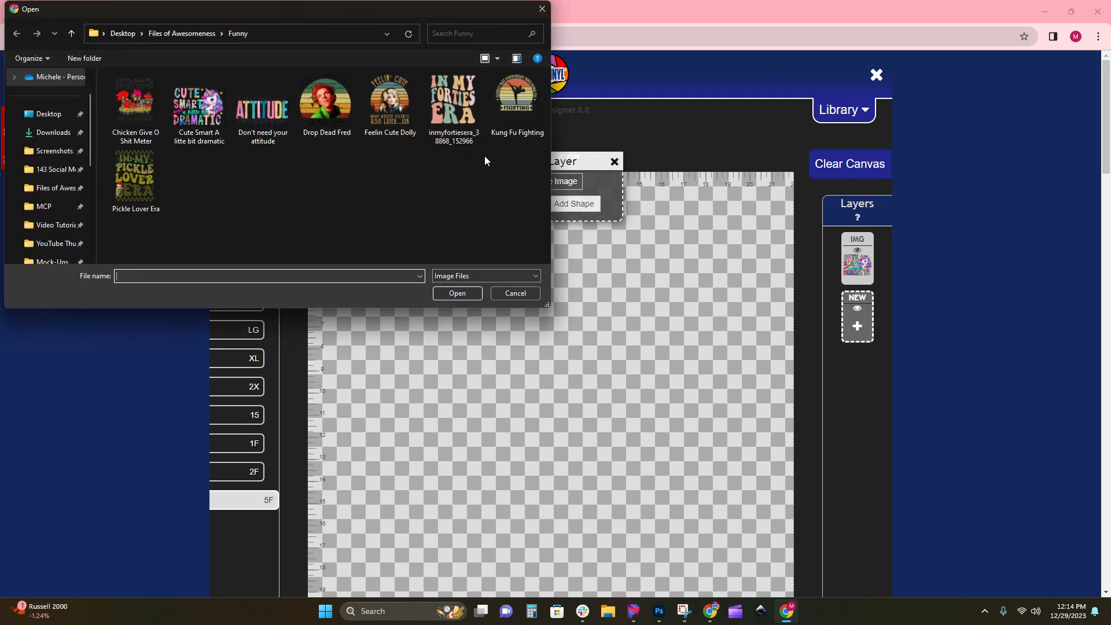
click(478, 130)
click(459, 295)
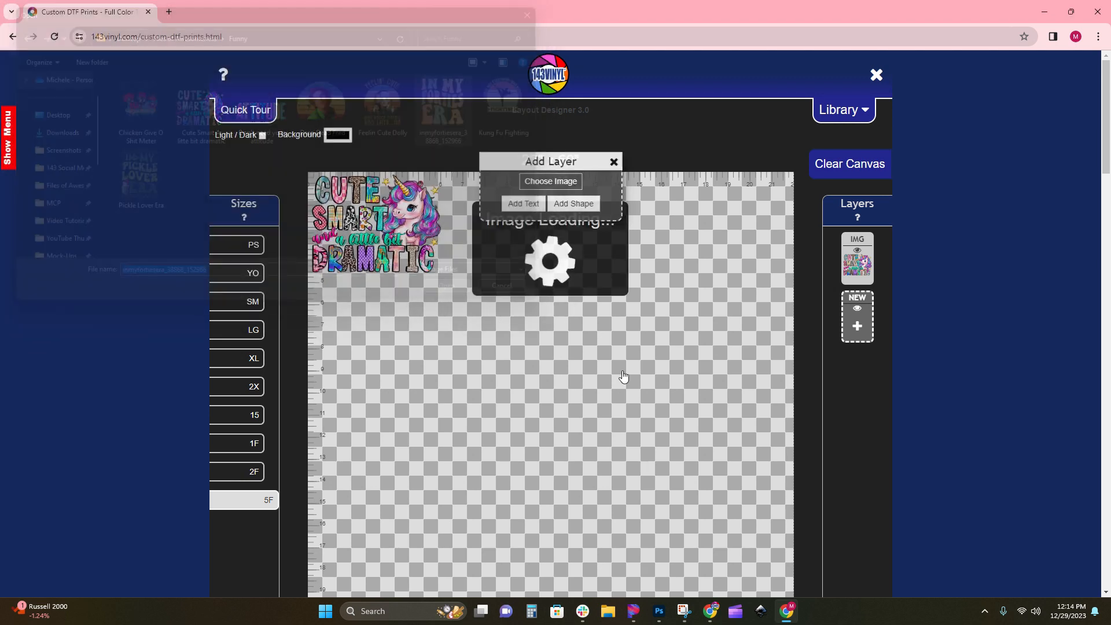
Set the In My Forties Era design's width to 12 inches and move it near the sheet's upper-right corner
click(614, 160)
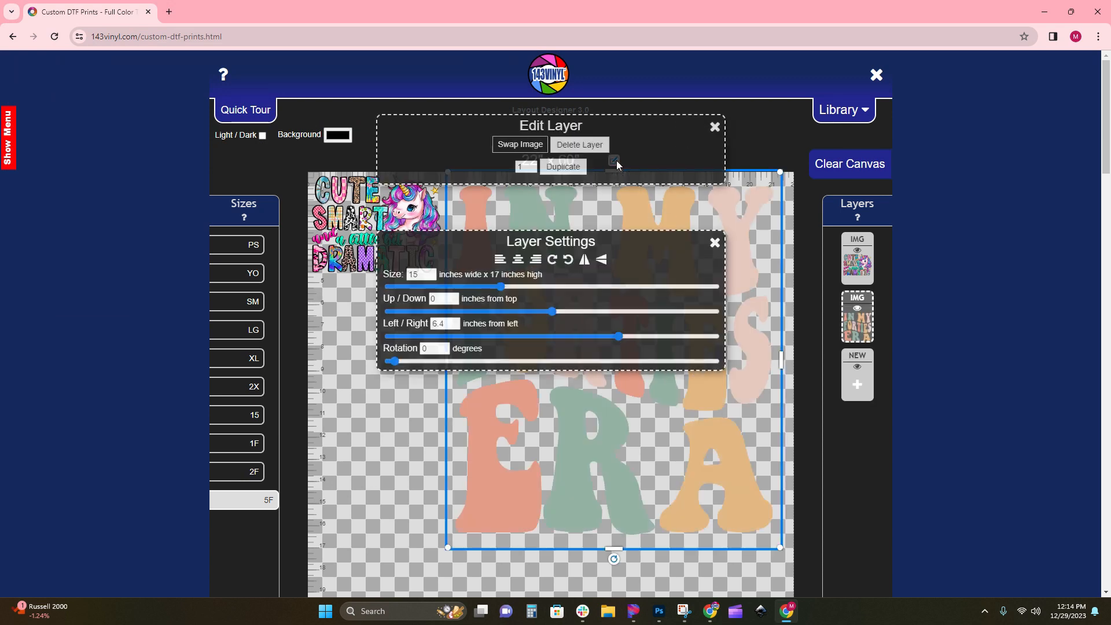
drag(421, 279, 403, 275)
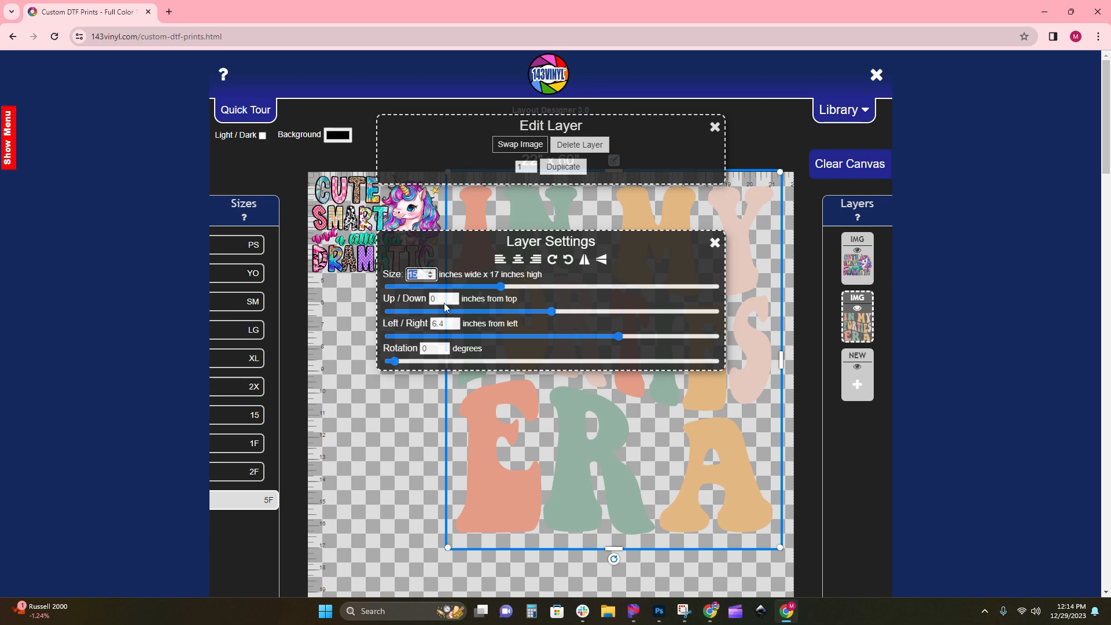
text(12)
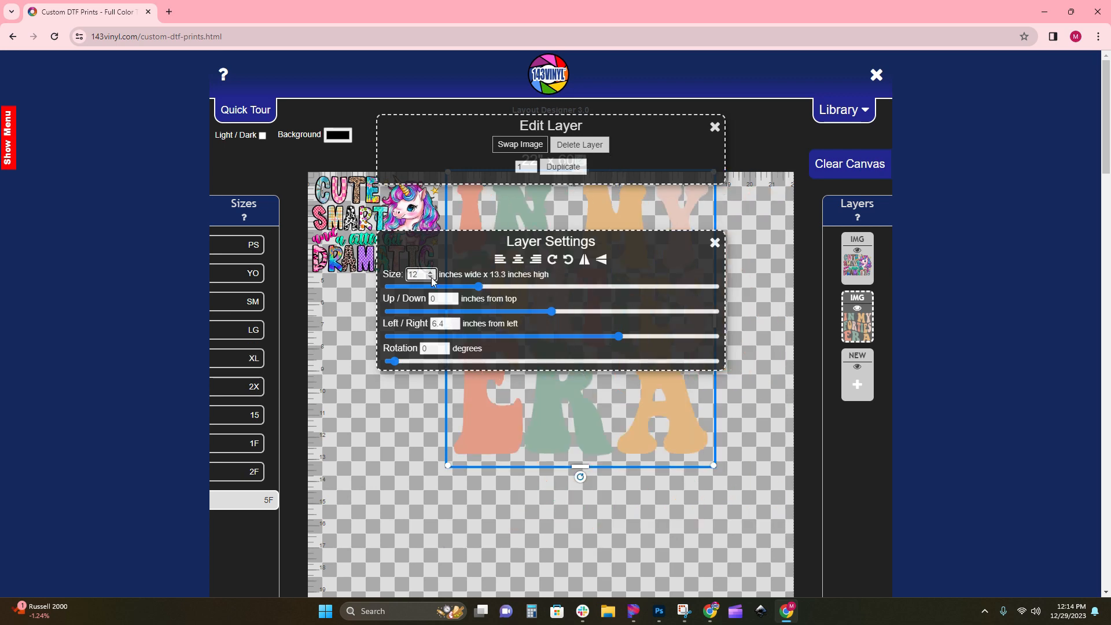
click(342, 514)
drag(569, 418, 642, 420)
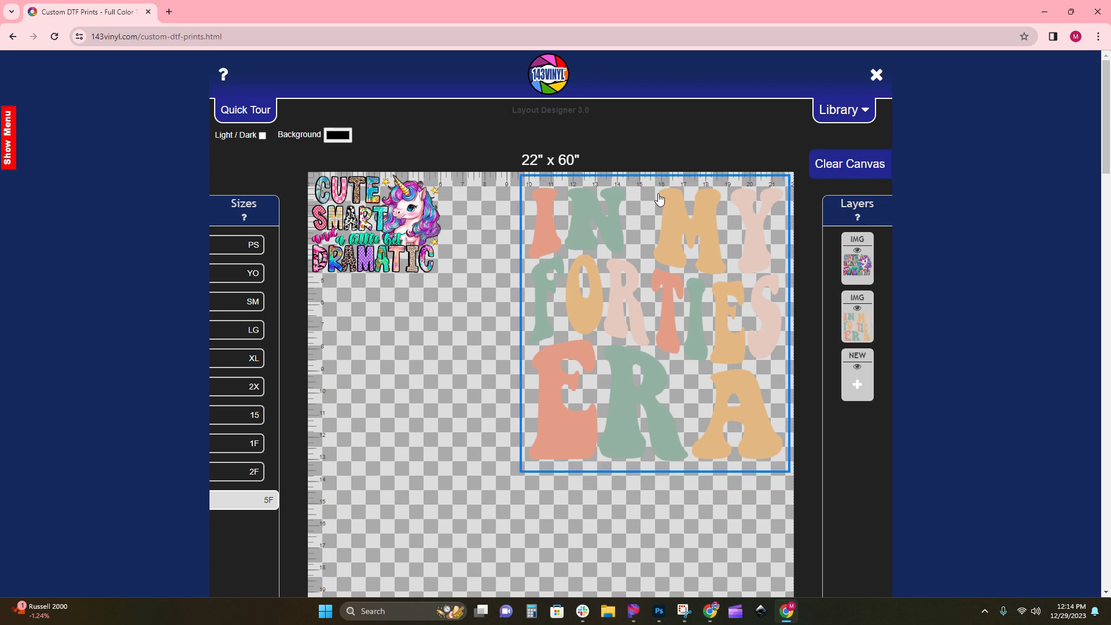
Duplicate the In My Forties Era design once and place the copy directly below the original
click(654, 166)
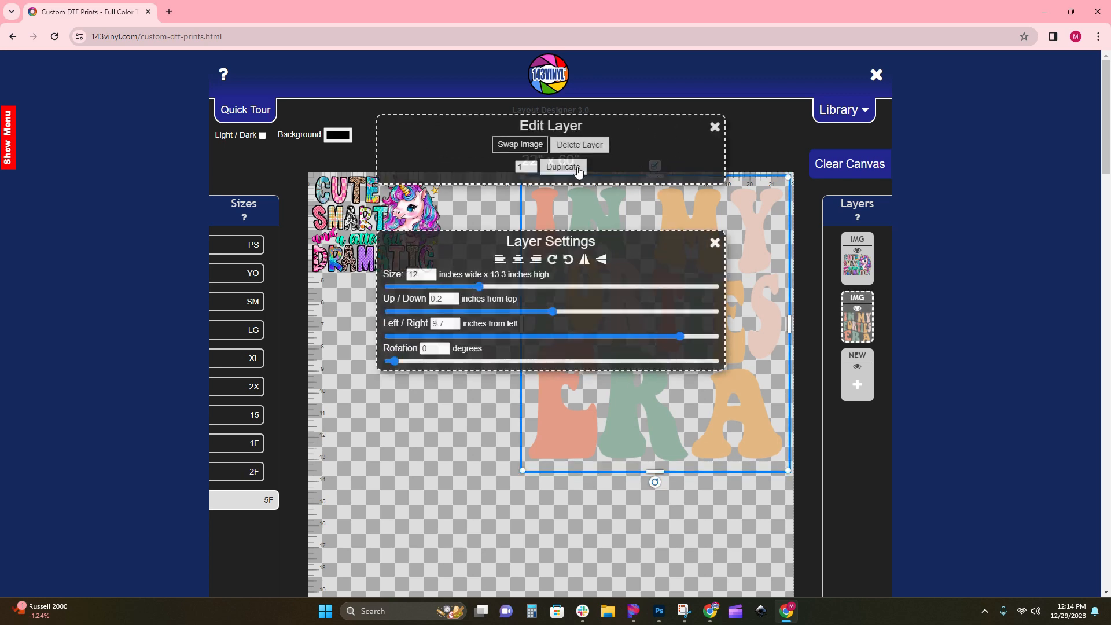
click(578, 167)
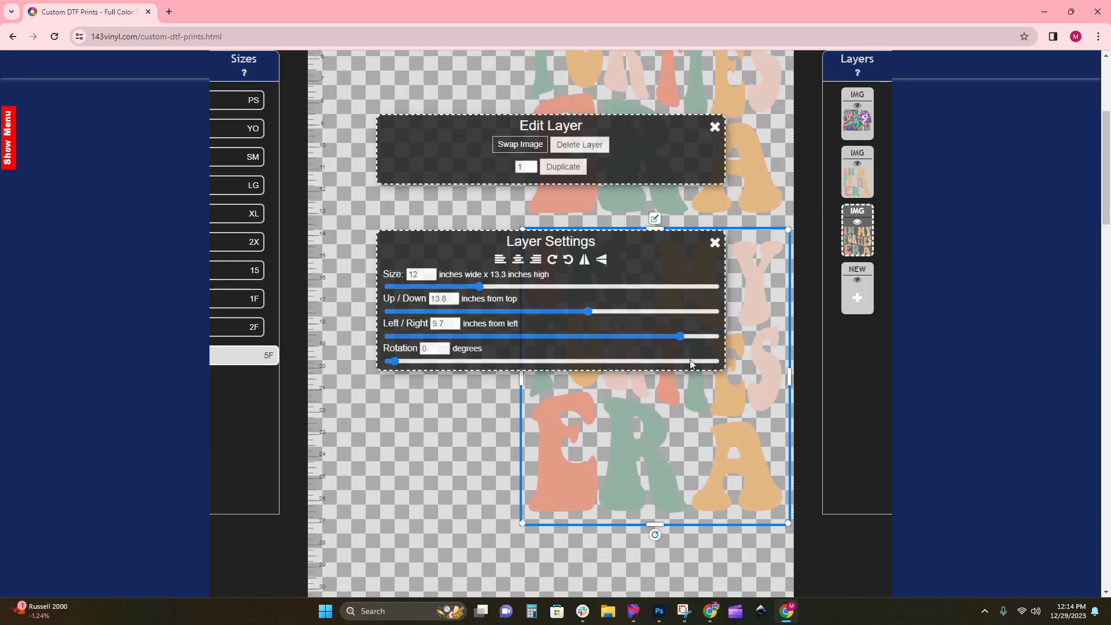
click(714, 127)
drag(690, 342, 698, 324)
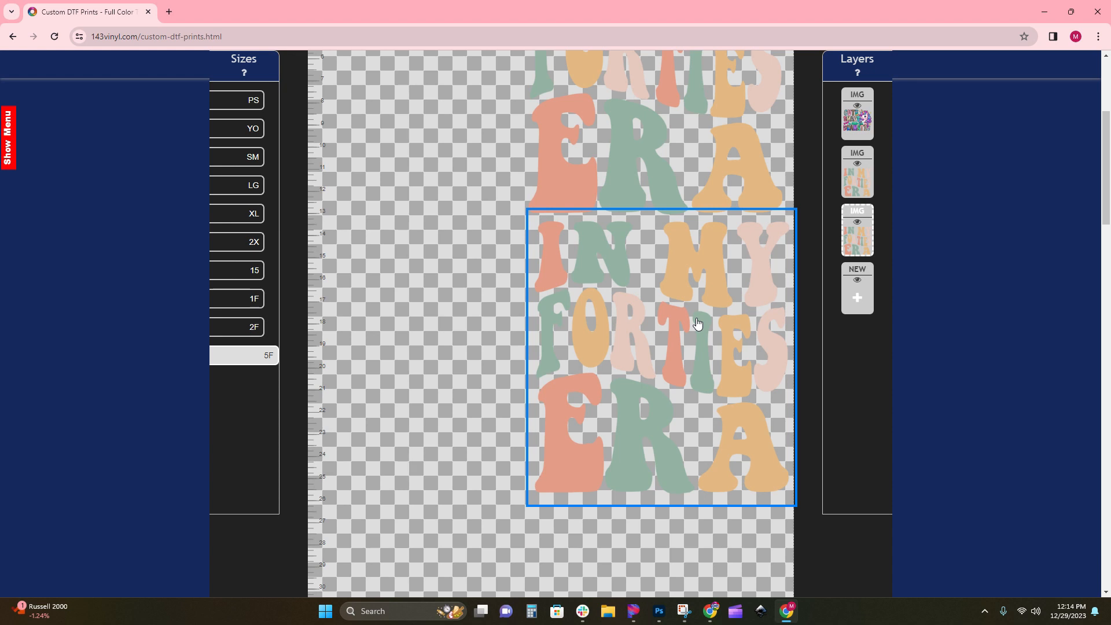
Shift the upper In My Forties Era design against the sheet's right edge and close the gap to the copy below
scroll(698, 324, up, 3)
drag(697, 279, 707, 270)
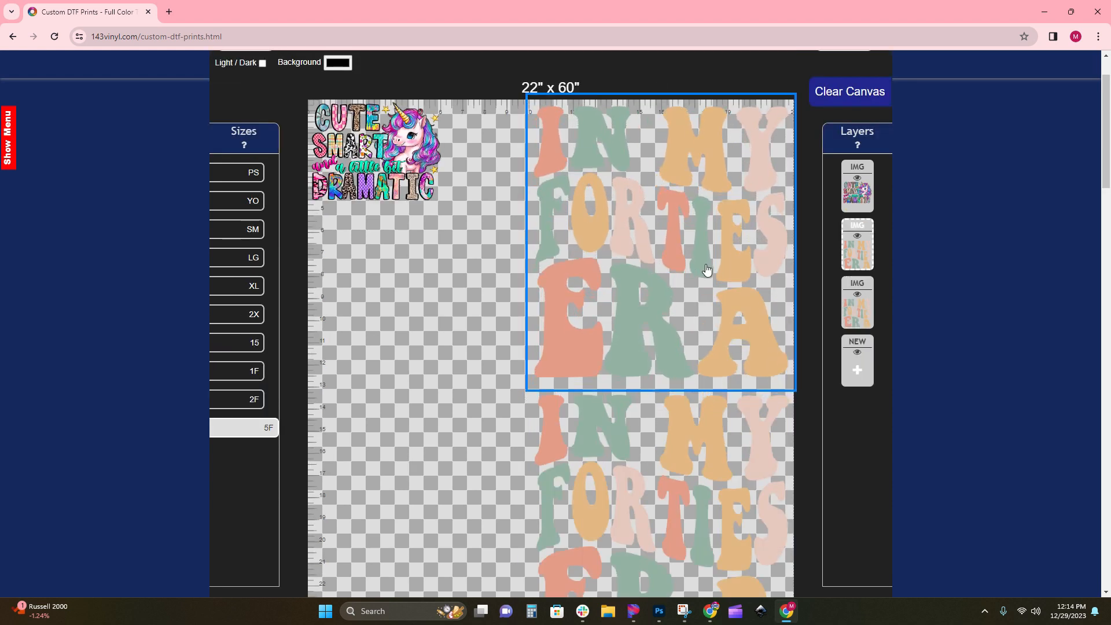
drag(706, 468, 707, 448)
Add the image "Pickle Lover Era" from the Funny folder as a new layer
click(857, 369)
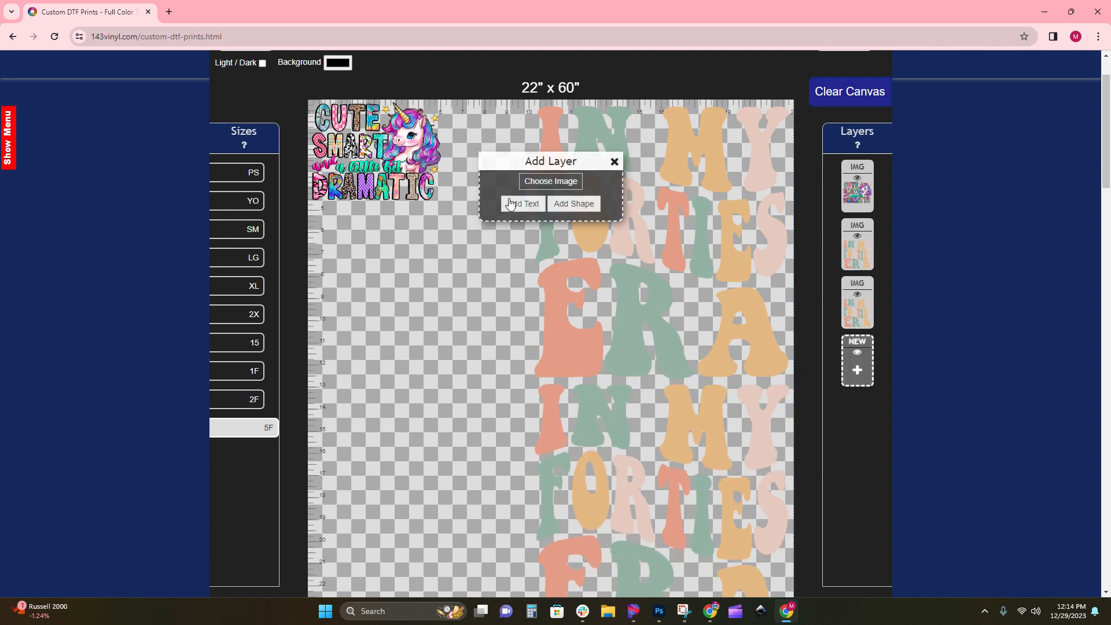
click(554, 179)
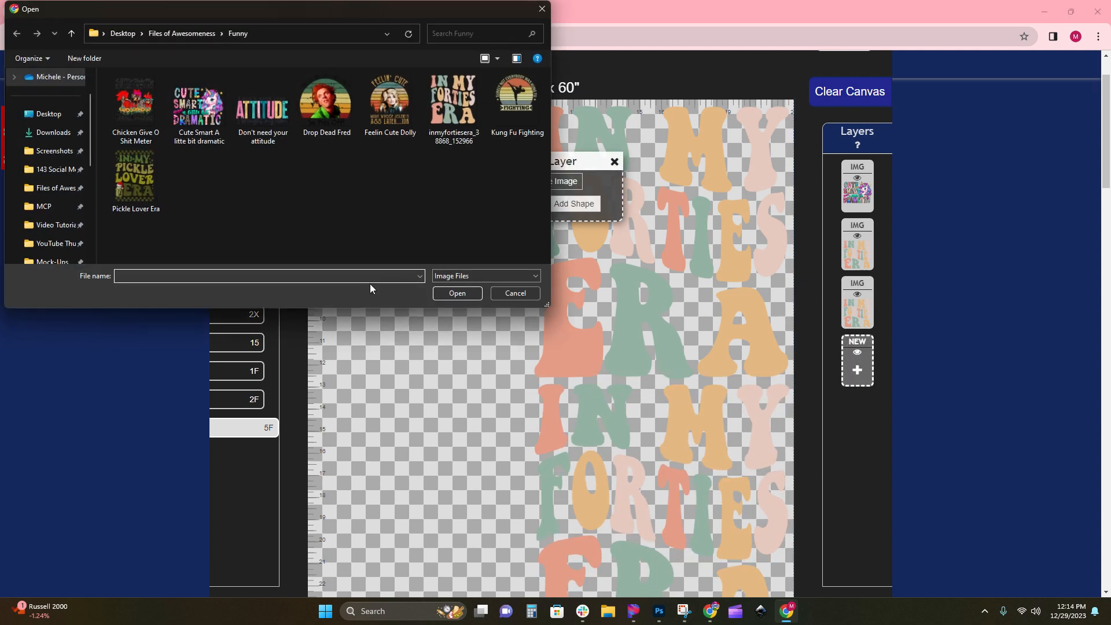
click(134, 190)
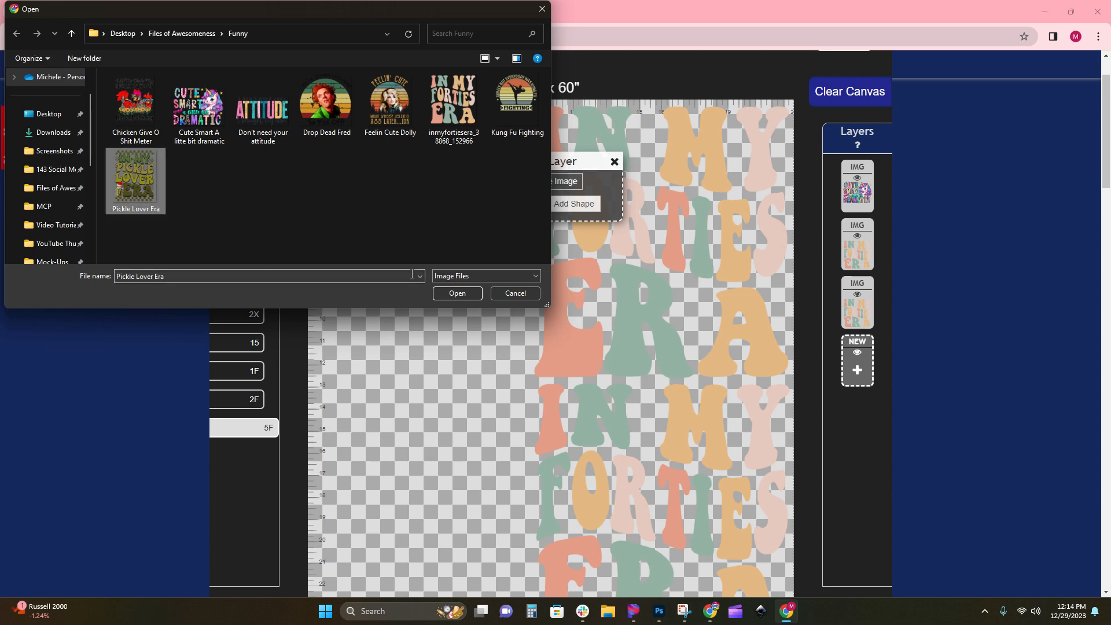
click(475, 295)
Set the Pickle Lover Era design's width to 8 inches
scroll(627, 258, down, 8)
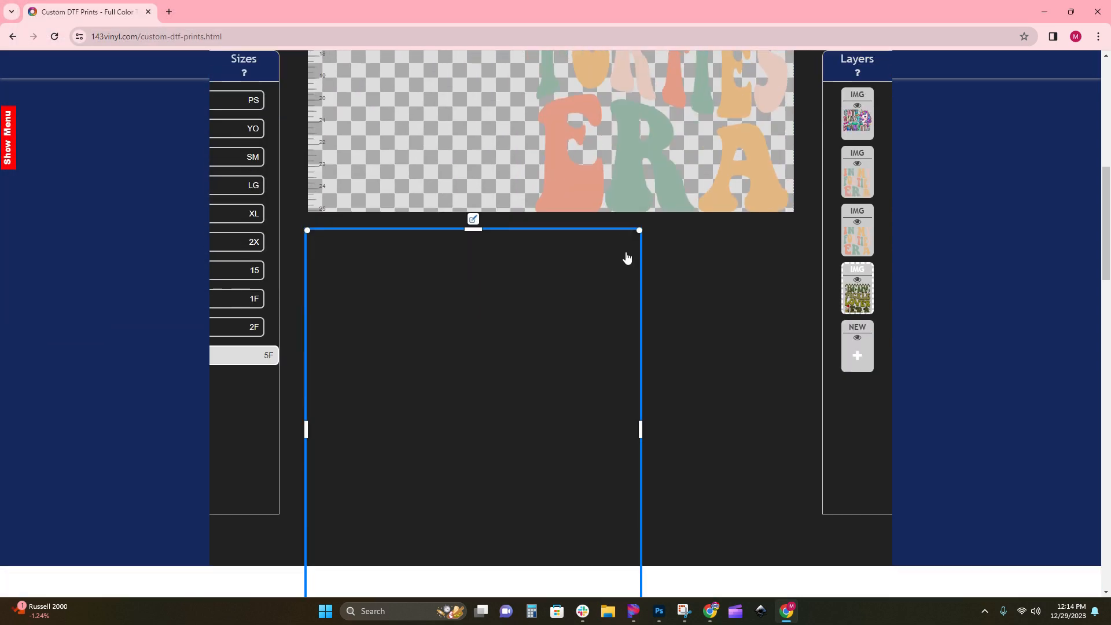
click(473, 218)
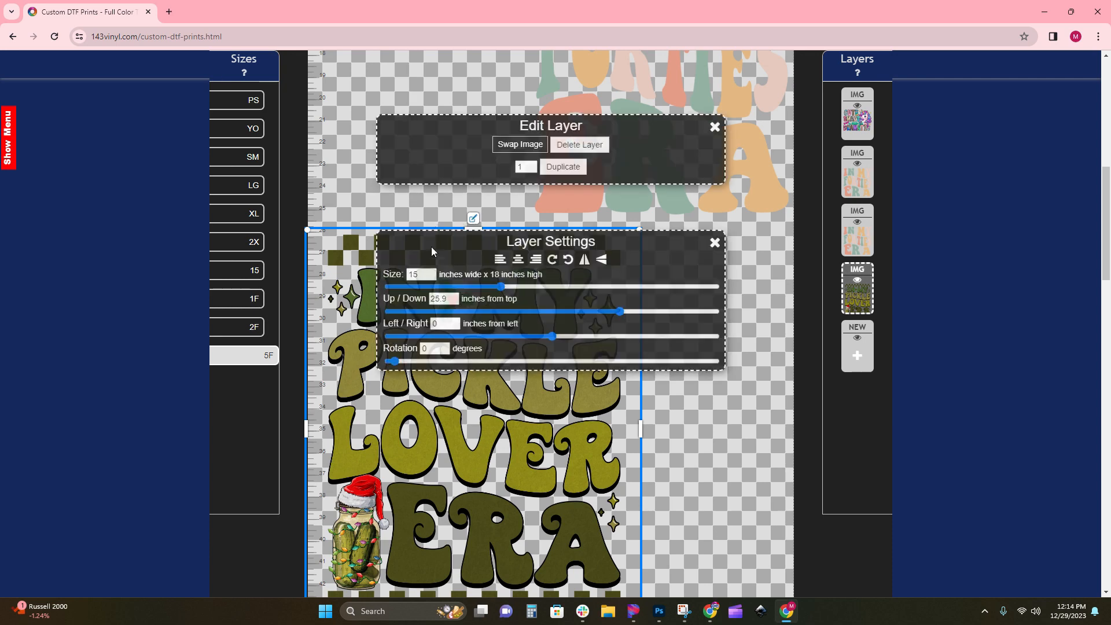
drag(422, 274, 393, 277)
text(8)
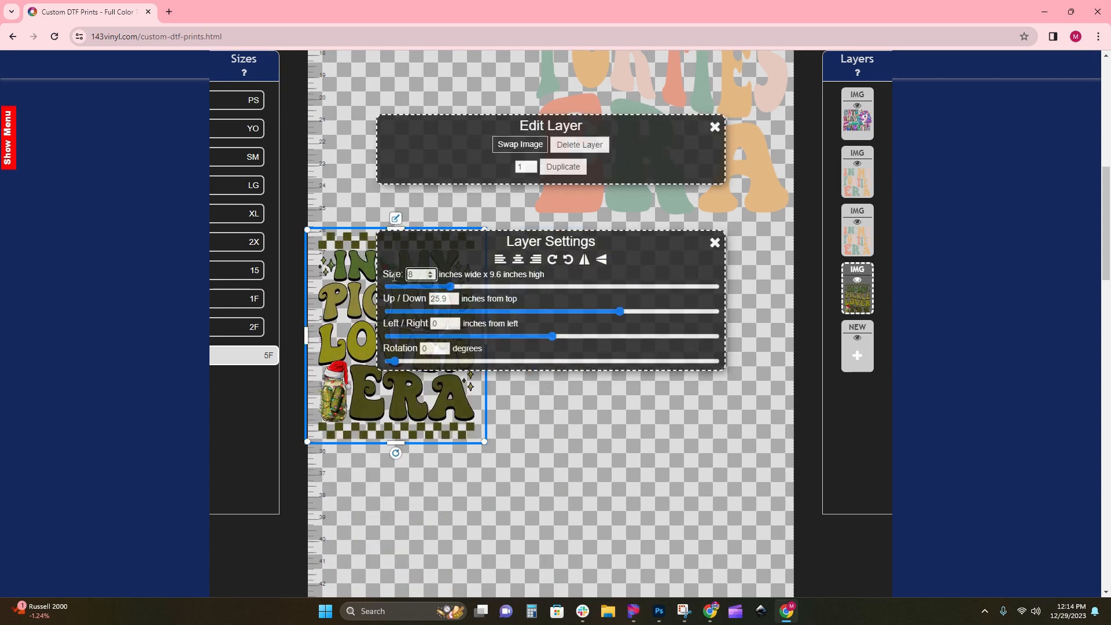
click(553, 429)
Rotate the Pickle Lover Era design a quarter turn counterclockwise and place it against the sheet's right edge, directly below the lower In My Forties Era design
scroll(448, 458, up, 3)
drag(432, 461, 441, 319)
scroll(440, 318, up, 3)
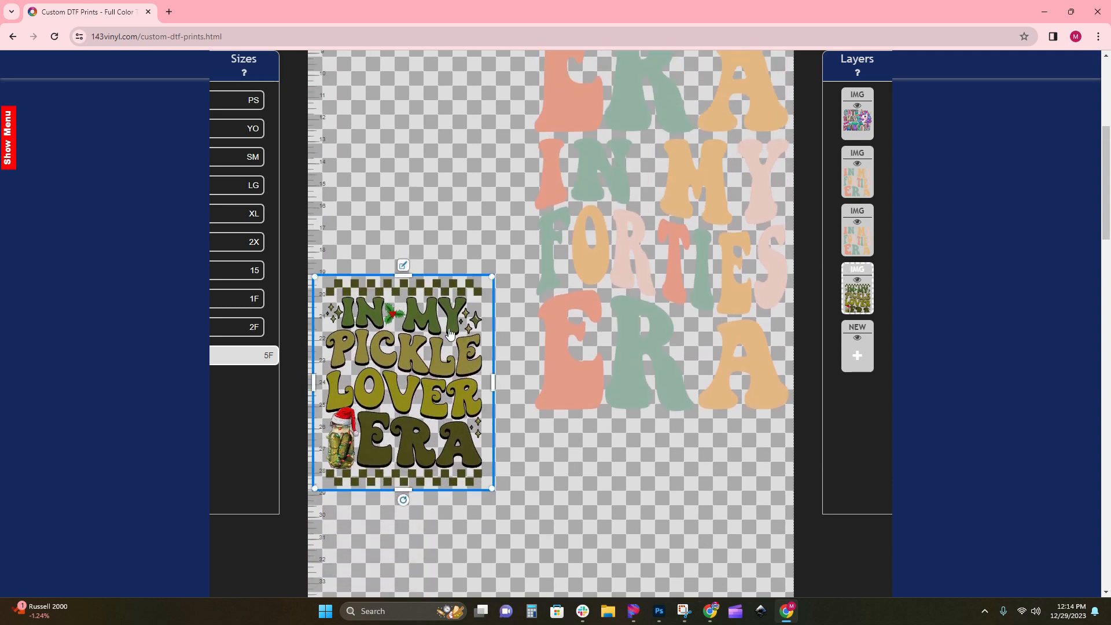
drag(418, 454, 430, 332)
scroll(430, 333, down, 4)
drag(437, 233, 552, 481)
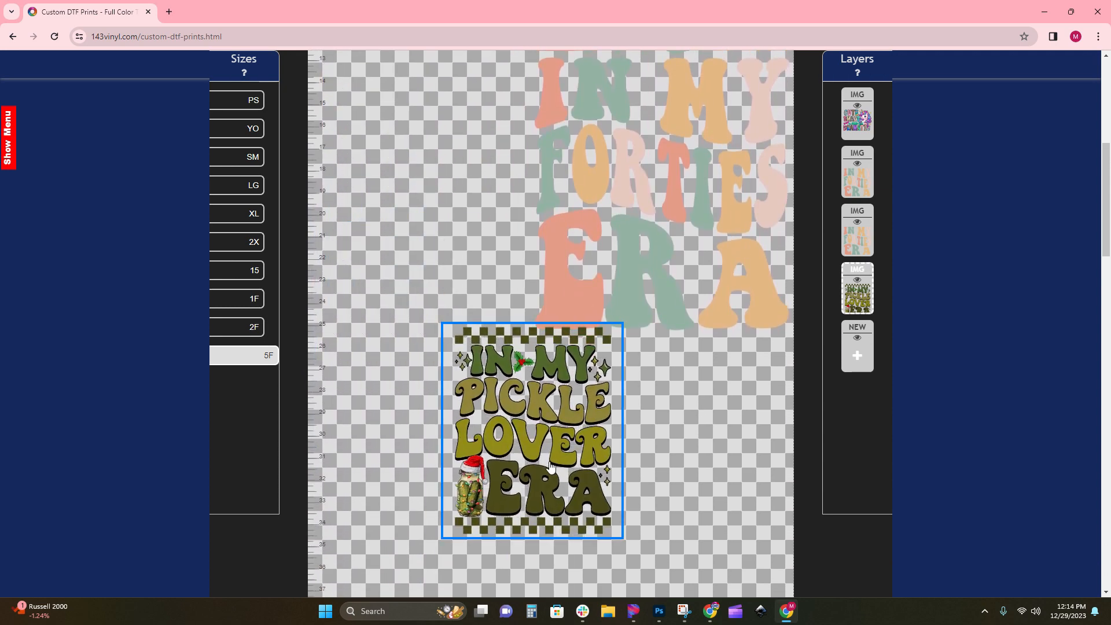
drag(532, 548, 658, 433)
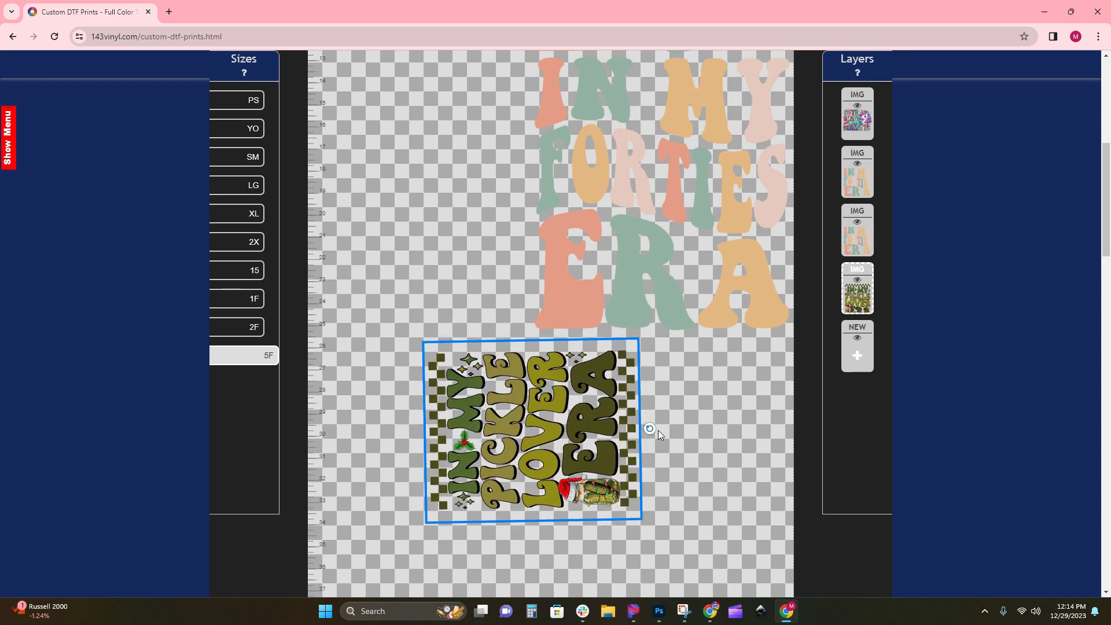
drag(526, 436, 675, 421)
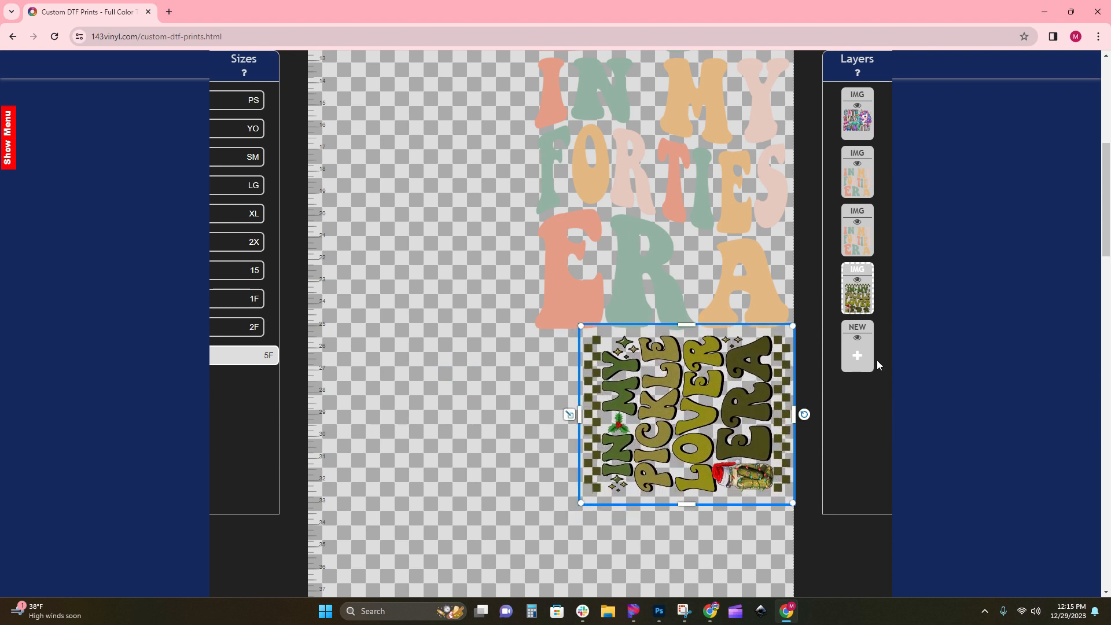
Add the image "Senior Class of 2024" from the Class of 2024 folder in Files of Awesomeness as a new layer
click(857, 348)
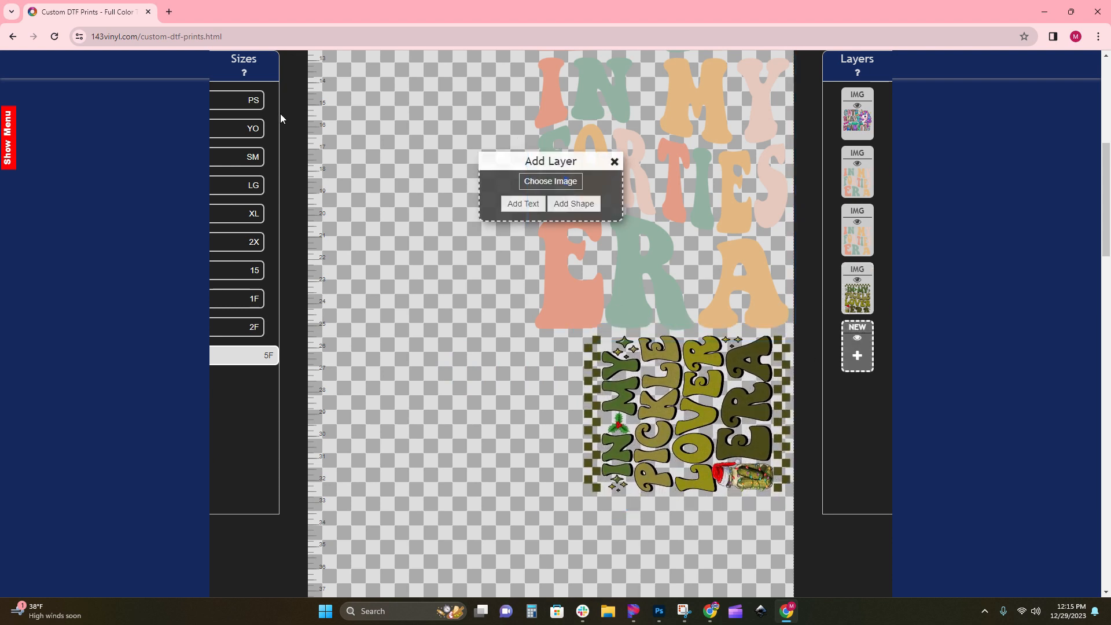
click(566, 186)
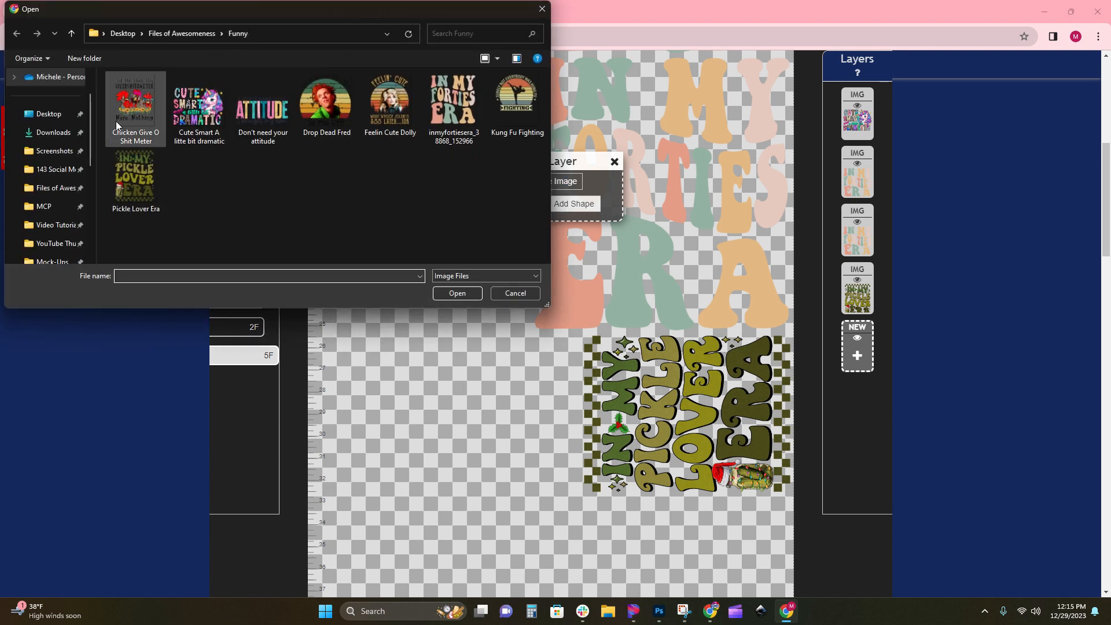
click(72, 34)
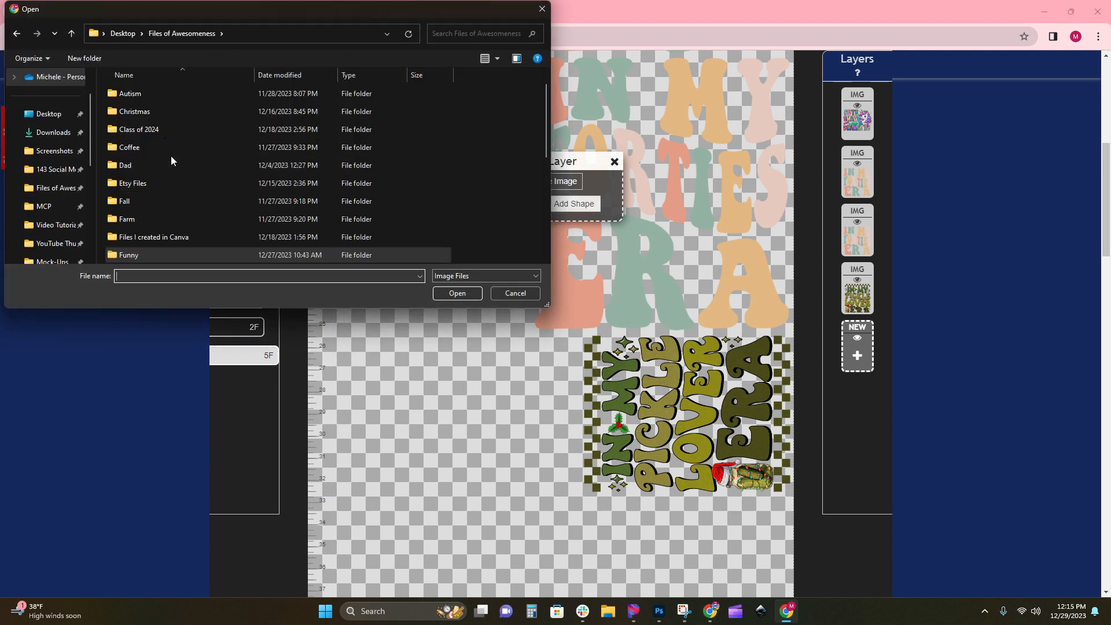
double_click(170, 185)
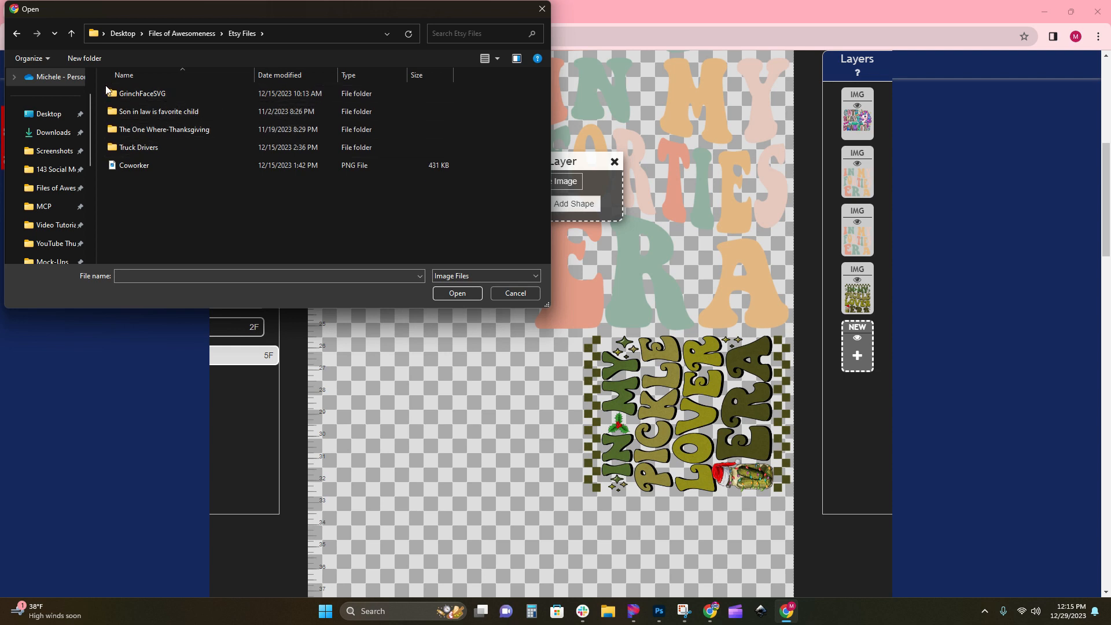
click(72, 34)
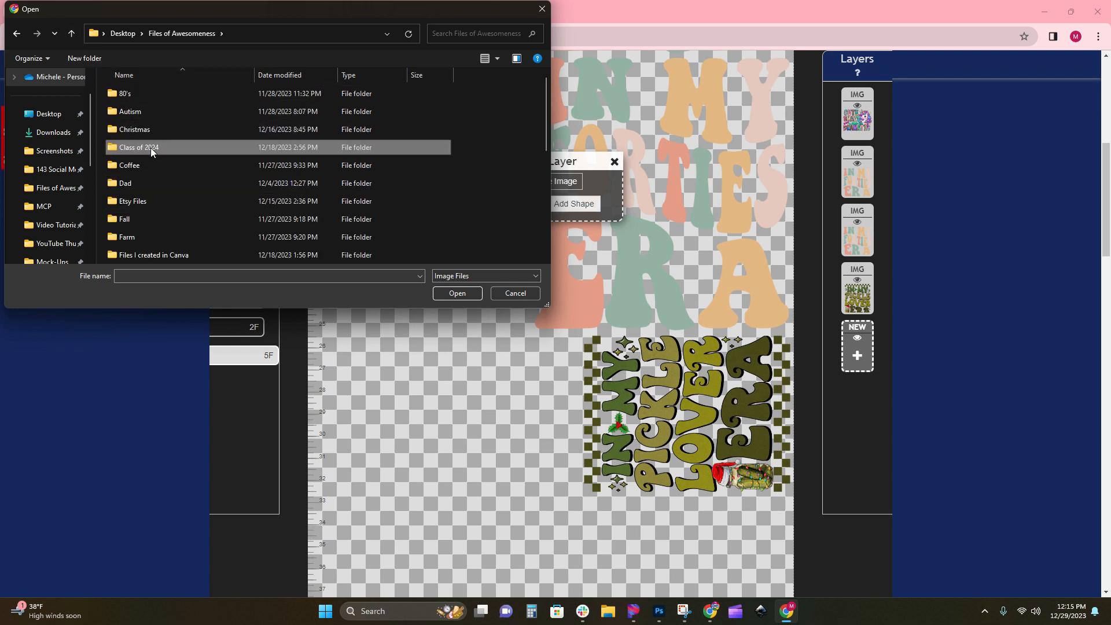
double_click(151, 148)
click(291, 134)
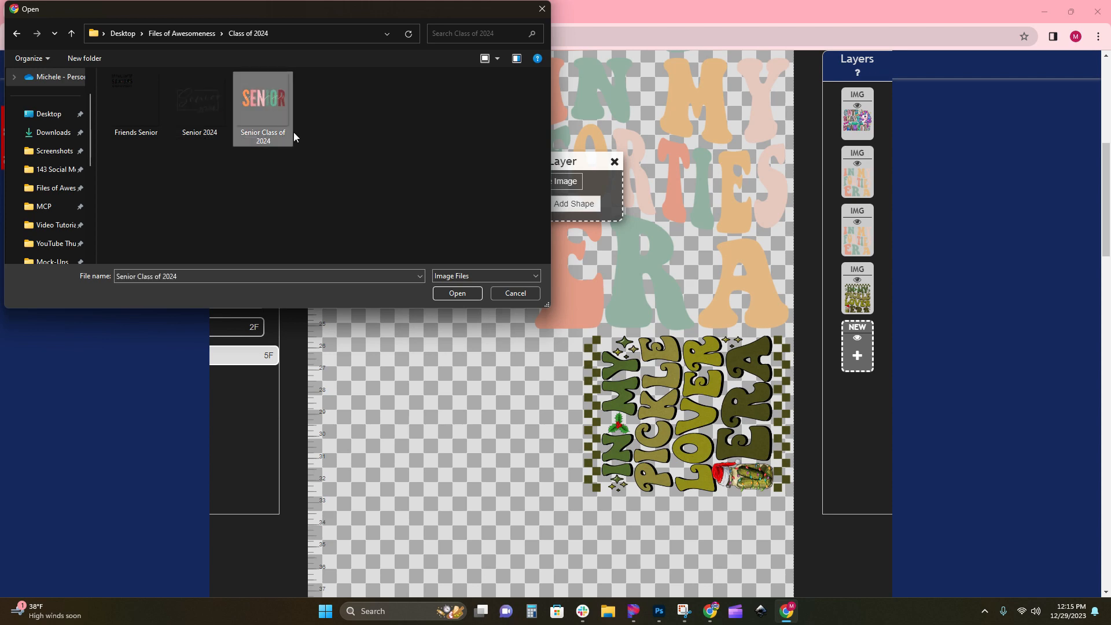
click(457, 293)
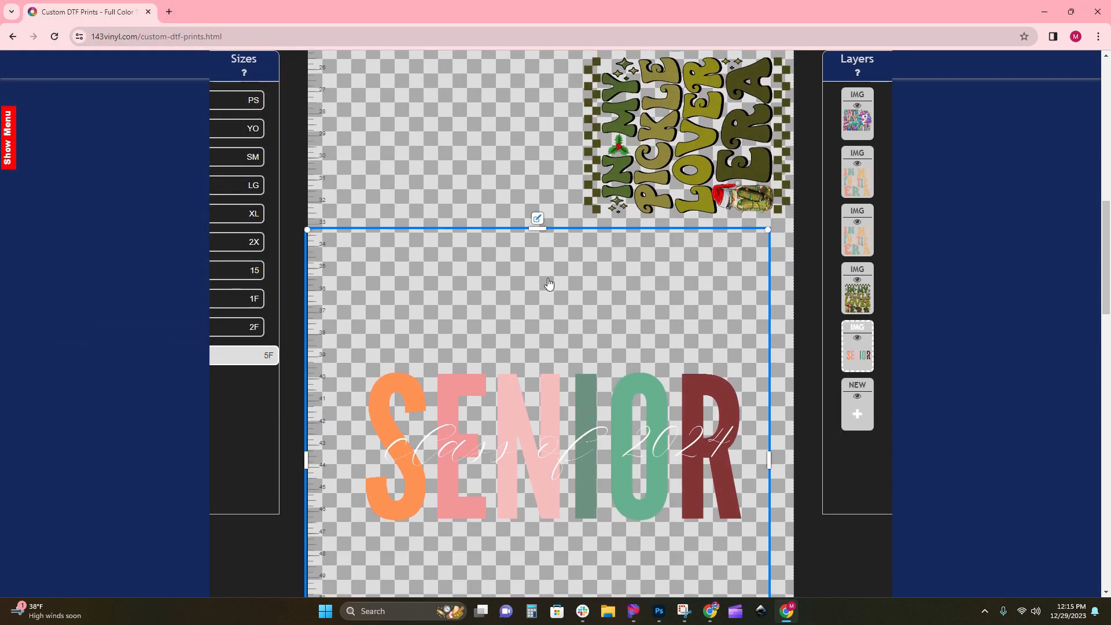
Shift the Senior design slightly below the Pickle Lover Era design and check its size in the layer settings
scroll(555, 353, down, 2)
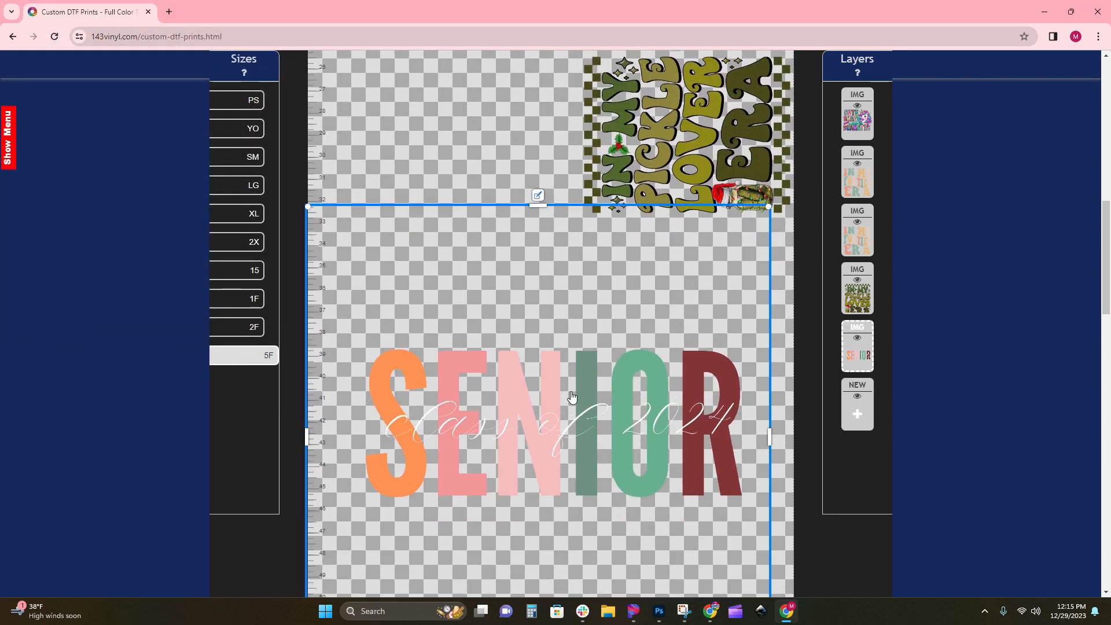
drag(570, 355, 575, 385)
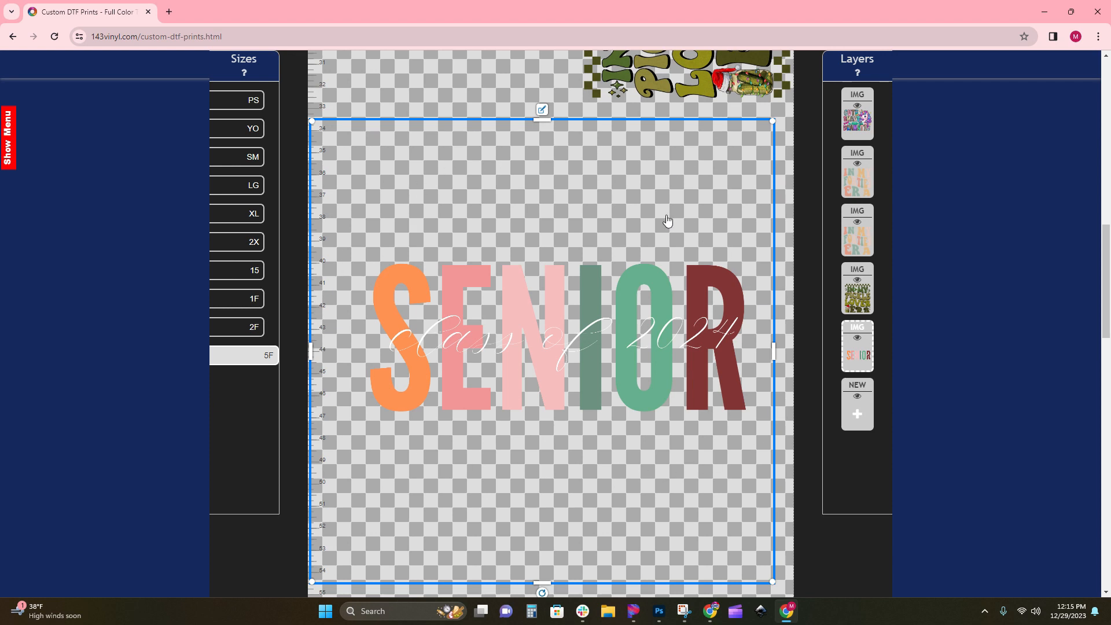
click(542, 109)
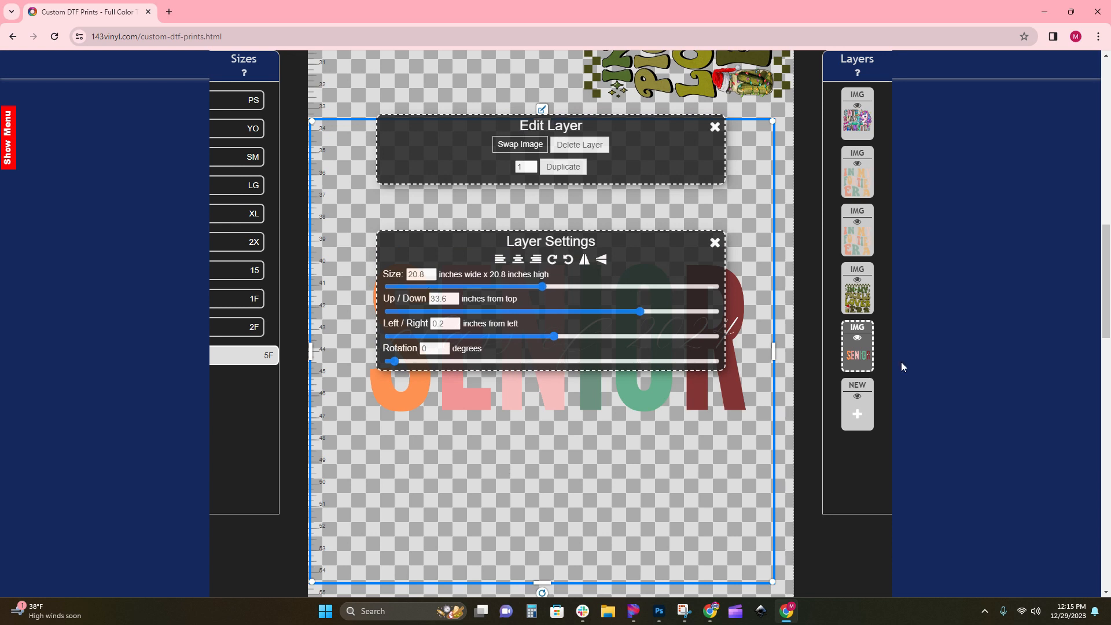
click(715, 243)
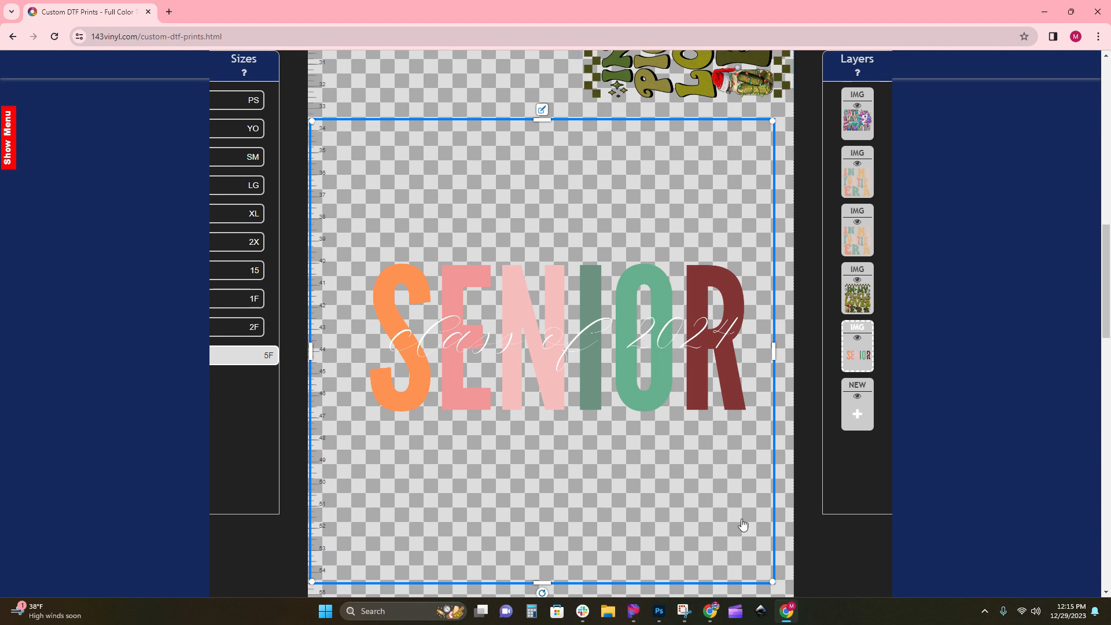
Open photopea.com in a new browser tab
click(170, 12)
click(191, 38)
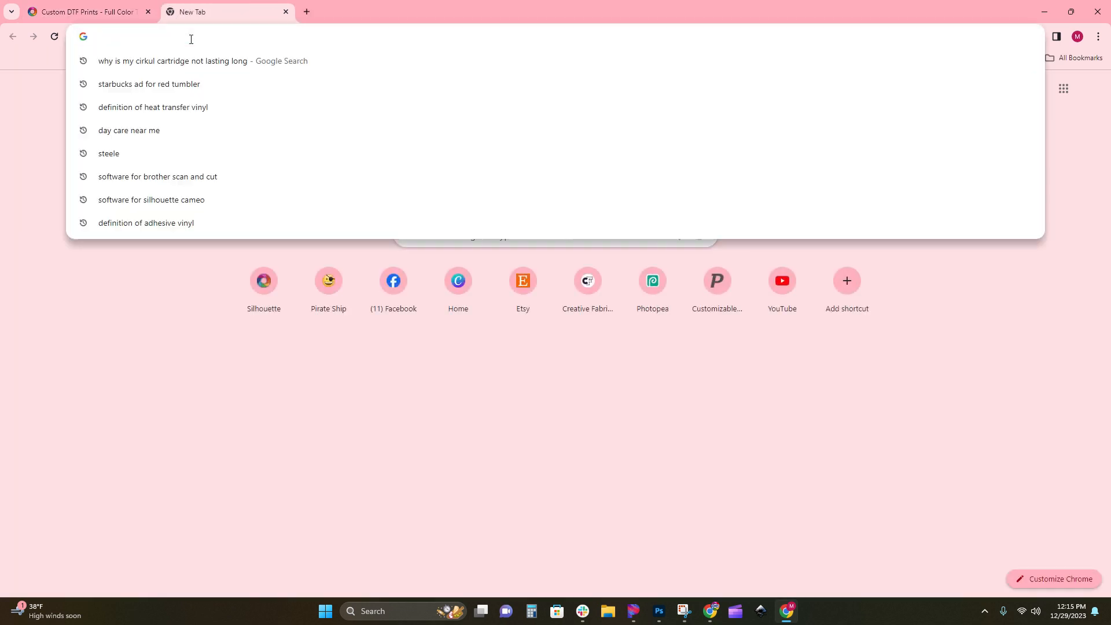
text(photopea.com)
key(Return)
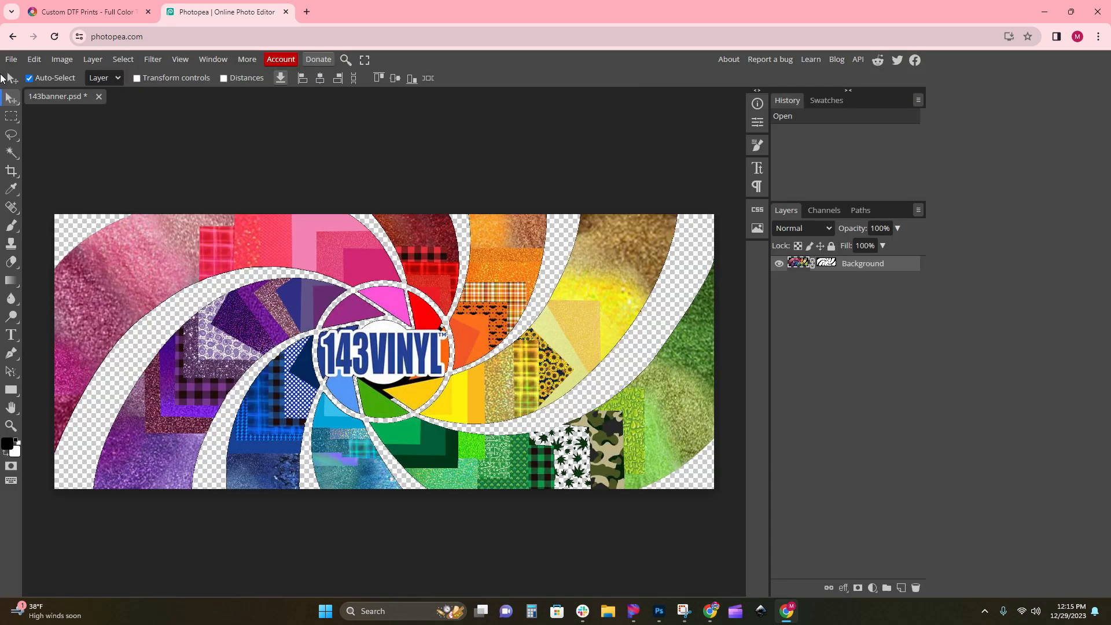
Open the "Senior Class of 2024" image from the Class of 2024 folder in Files of Awesomeness for editing
click(11, 59)
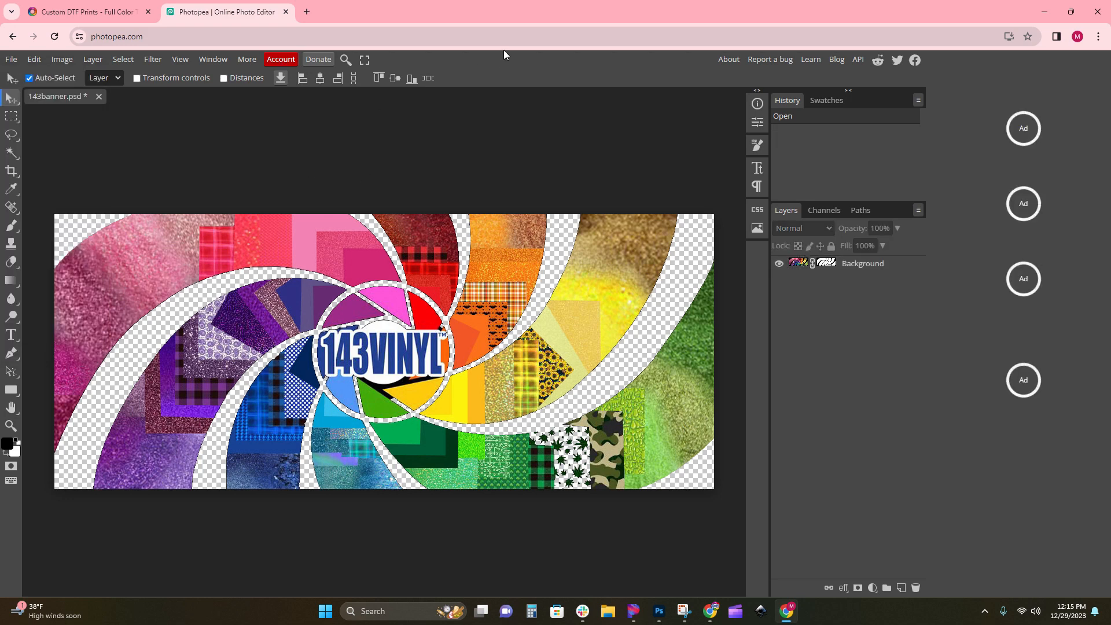
click(10, 60)
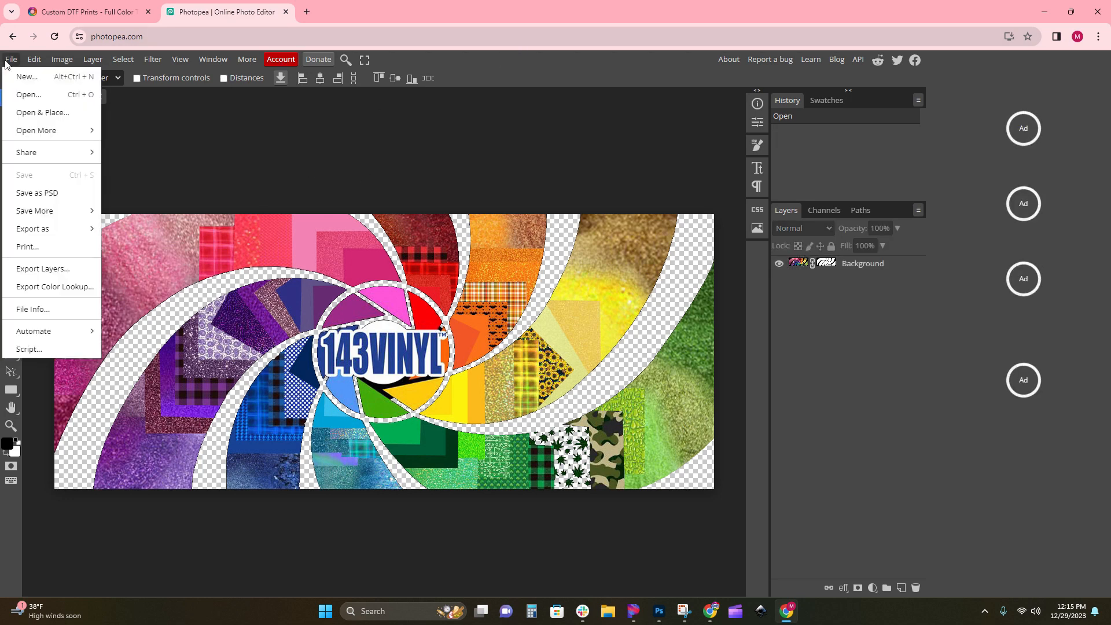
click(23, 94)
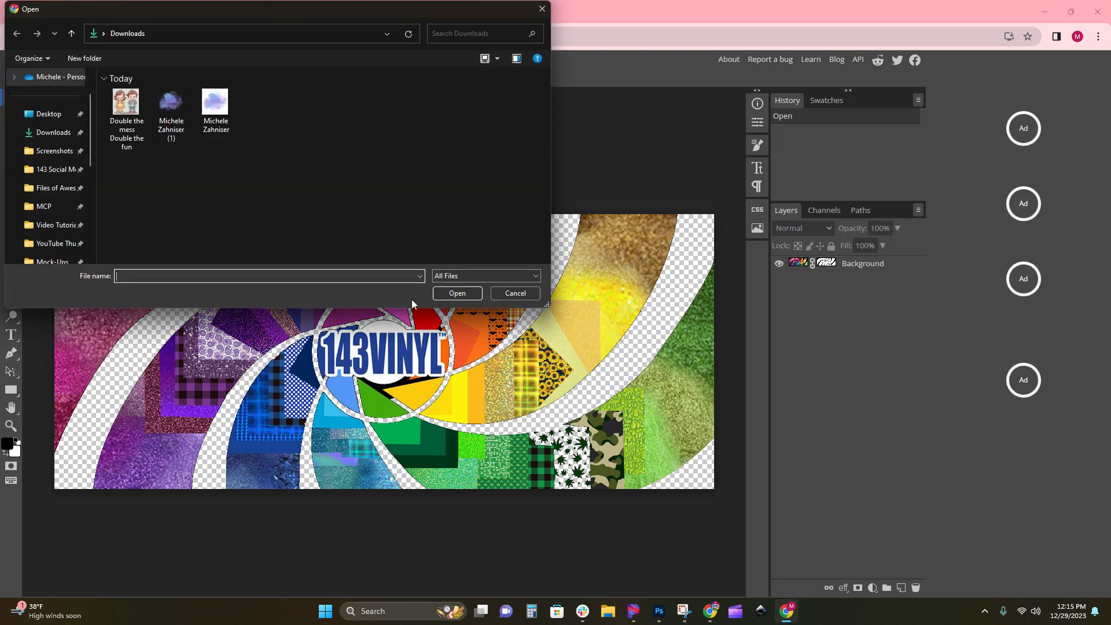
click(52, 169)
click(53, 151)
click(53, 187)
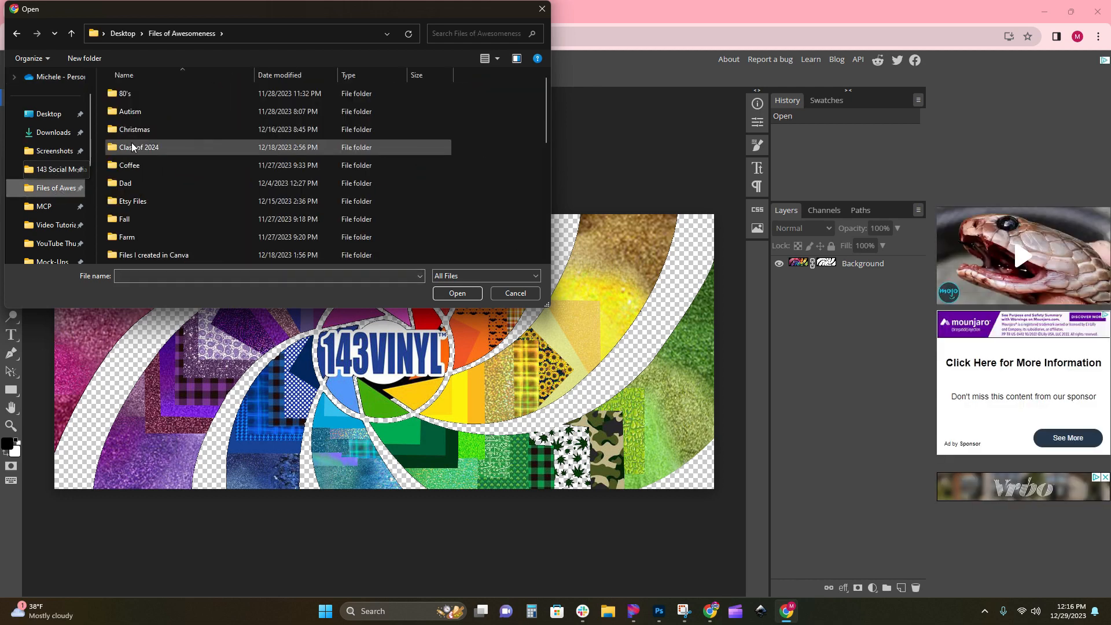
double_click(165, 147)
click(255, 102)
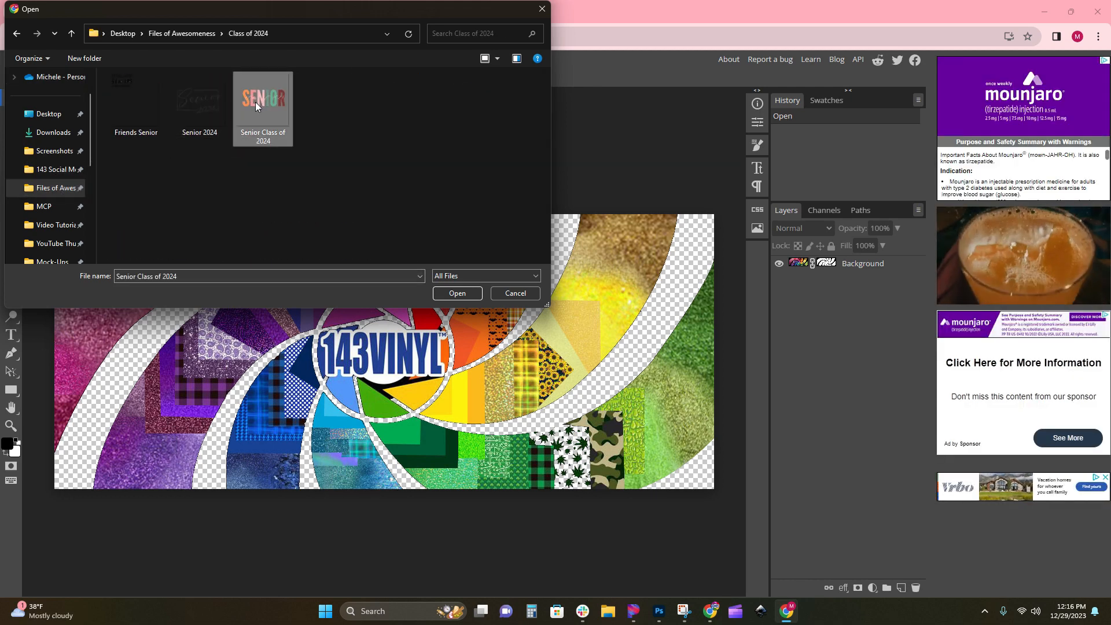
click(451, 294)
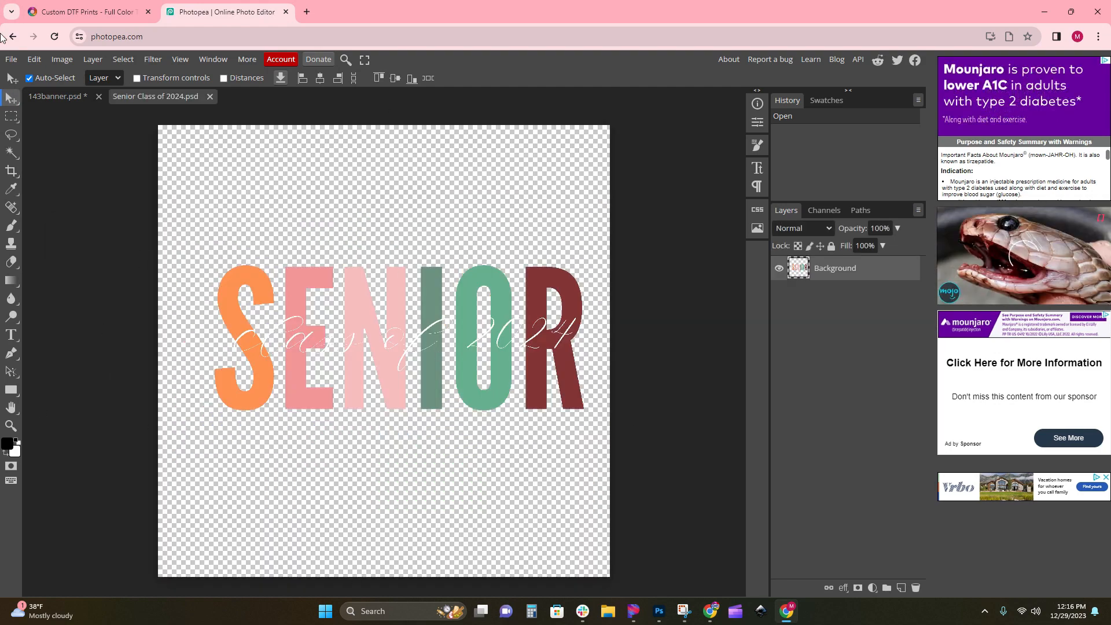
Trim the empty space around the Senior image on all four sides, based on the top left pixel color
click(62, 59)
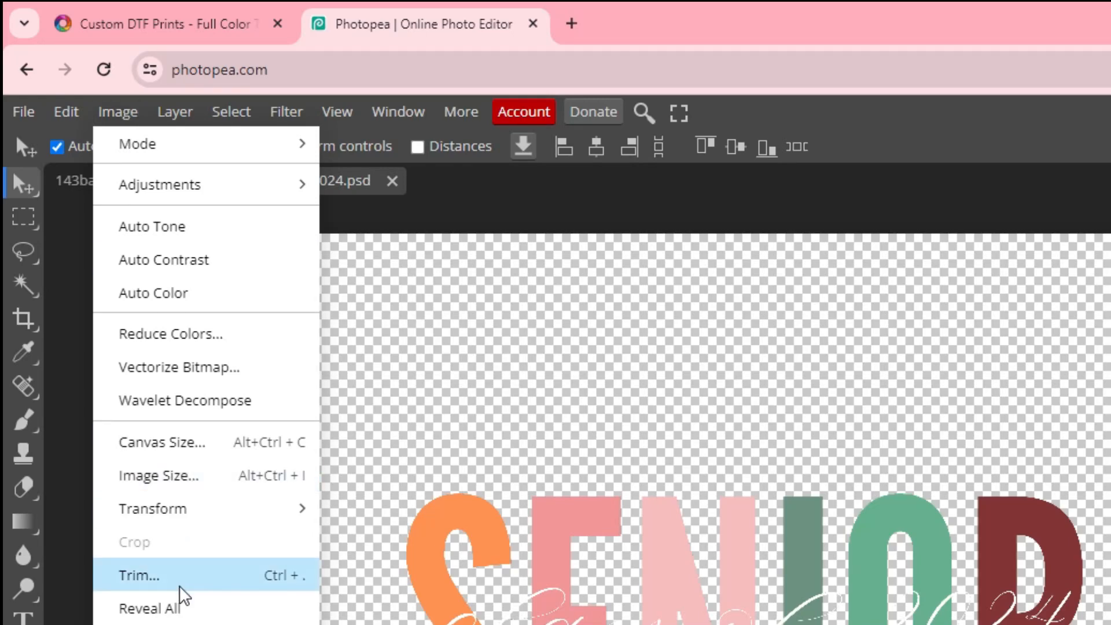
click(180, 586)
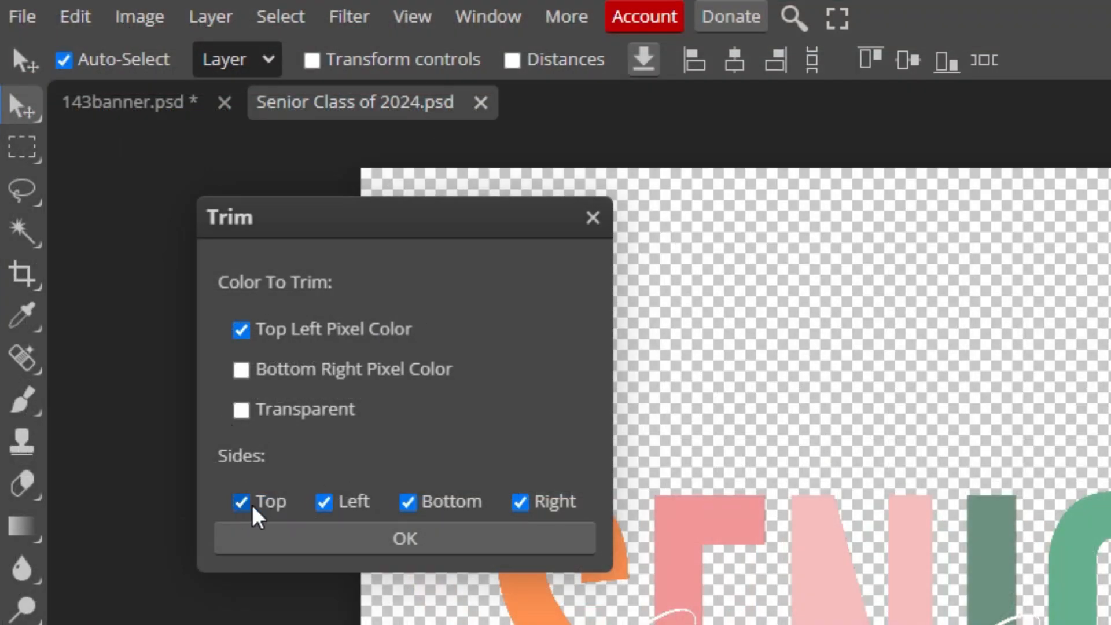
click(405, 541)
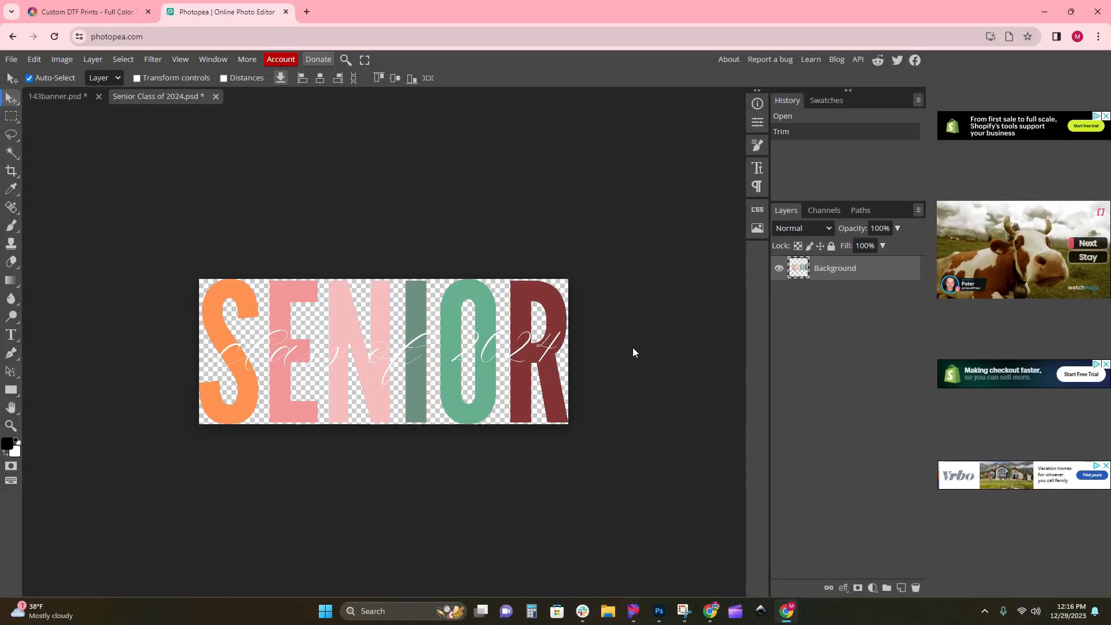
Export the trimmed Senior image as a PNG named Senior Class of 2024 at 100% quality
click(12, 59)
mouse_move(87, 229)
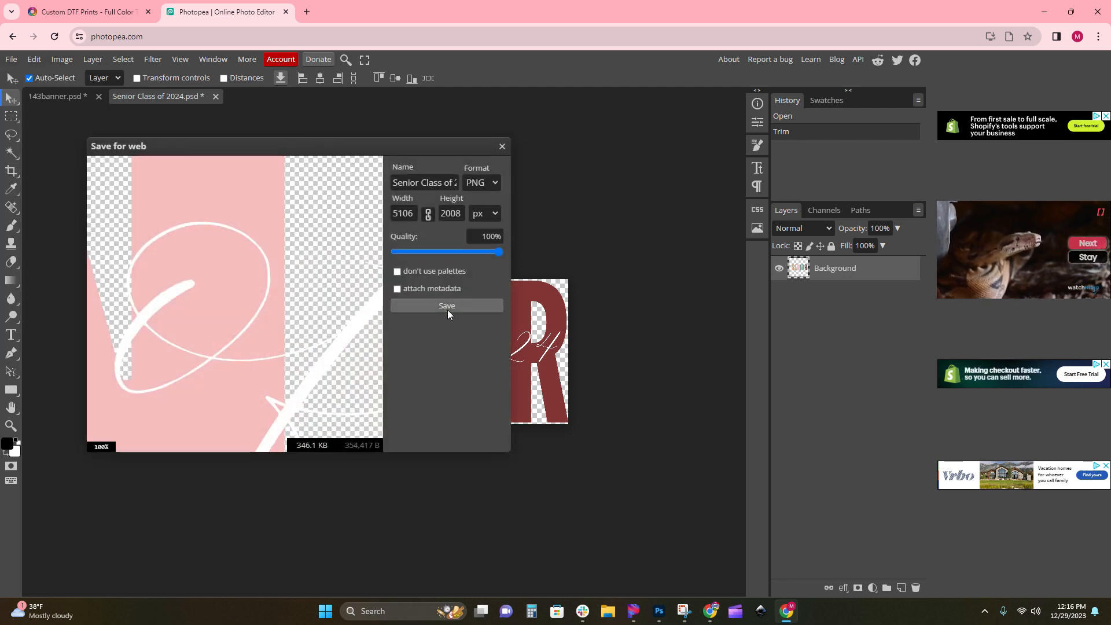
click(446, 308)
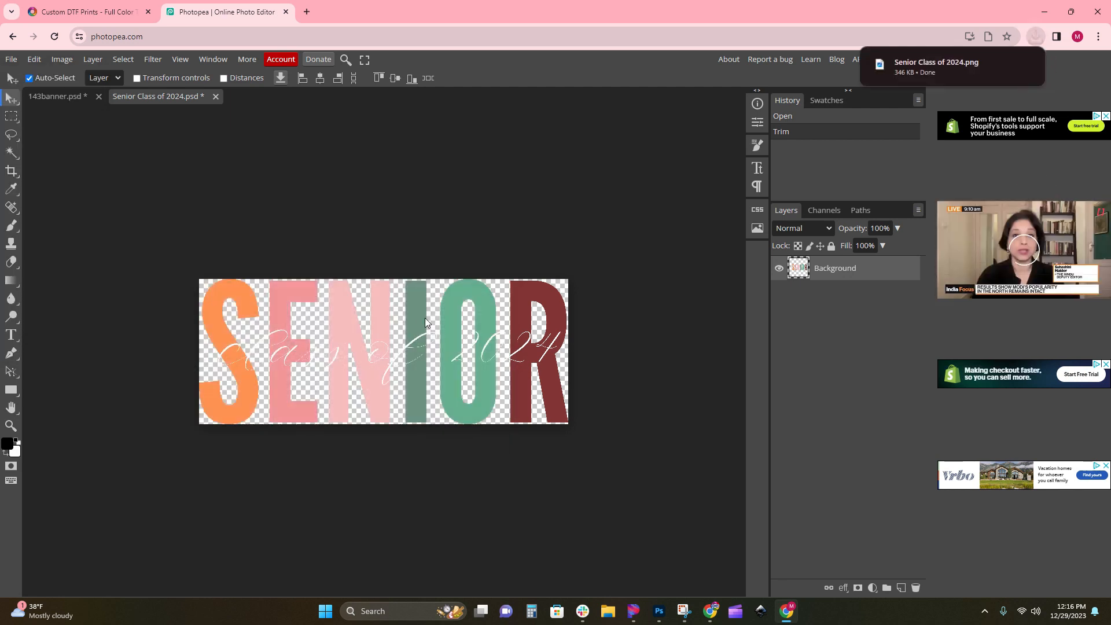
Switch to File Explorer and move Senior Class of 2024 from Downloads to the Files of Awesomeness folder
click(607, 611)
click(373, 255)
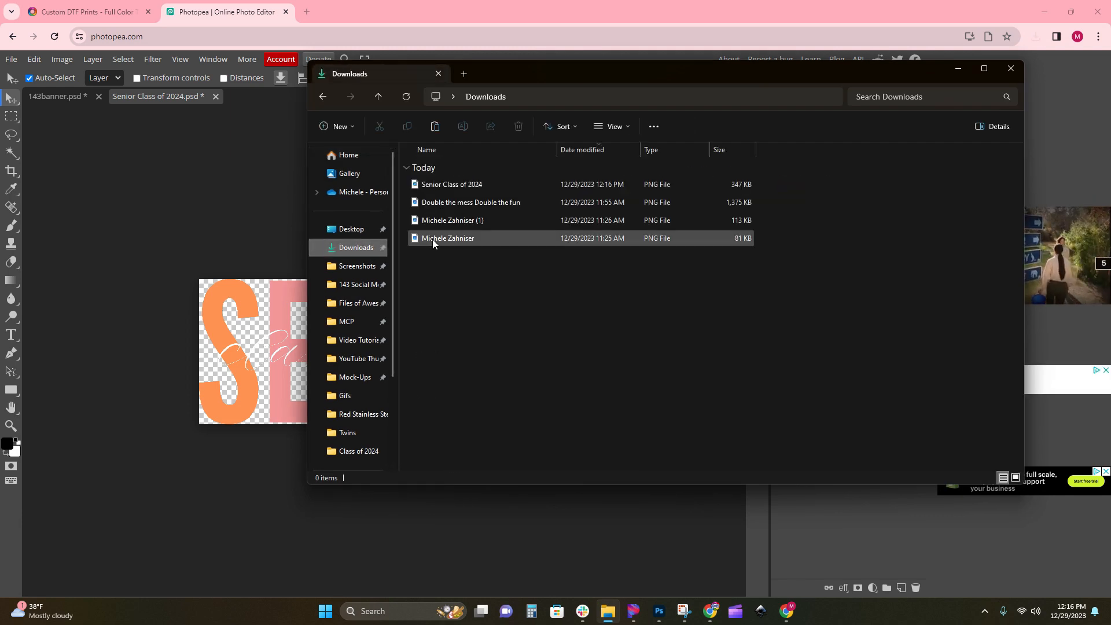
drag(464, 186, 367, 301)
Move the trimmed Senior Class of 2024 file from Files of Awesomeness into its Class of 2024 subfolder, replacing the existing file
click(358, 303)
scroll(623, 370, down, 3)
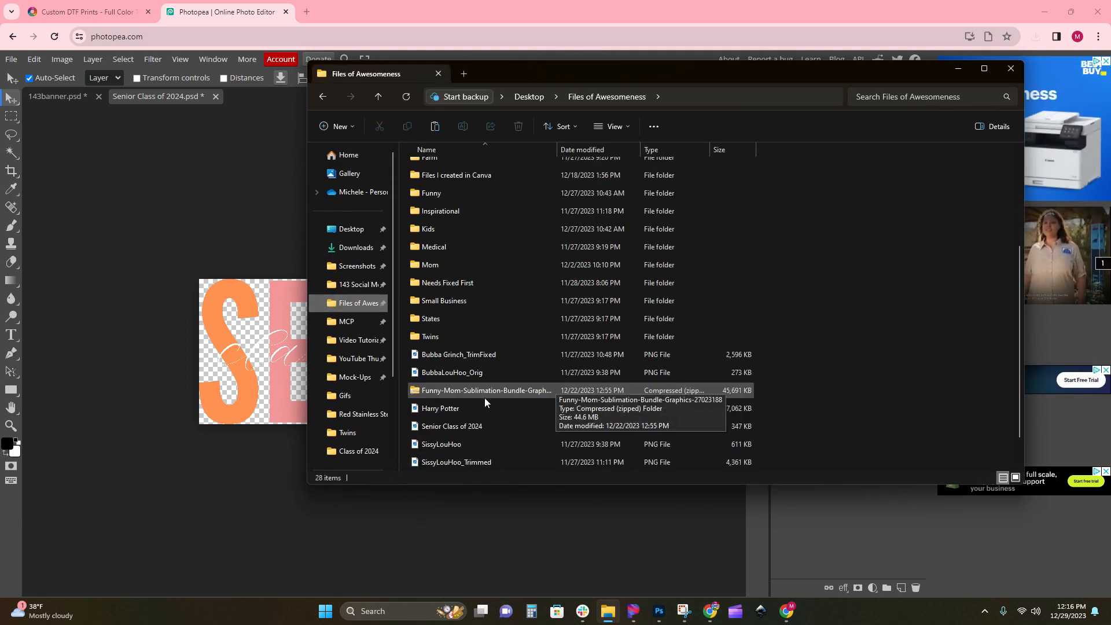
scroll(484, 398, down, 1)
drag(480, 393, 446, 196)
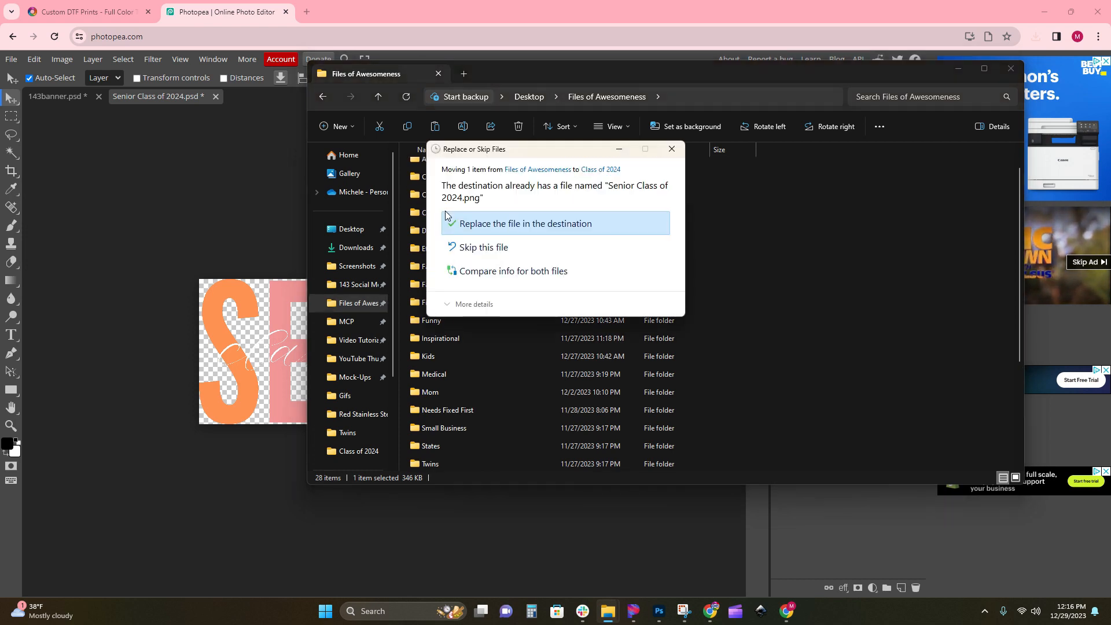
click(512, 222)
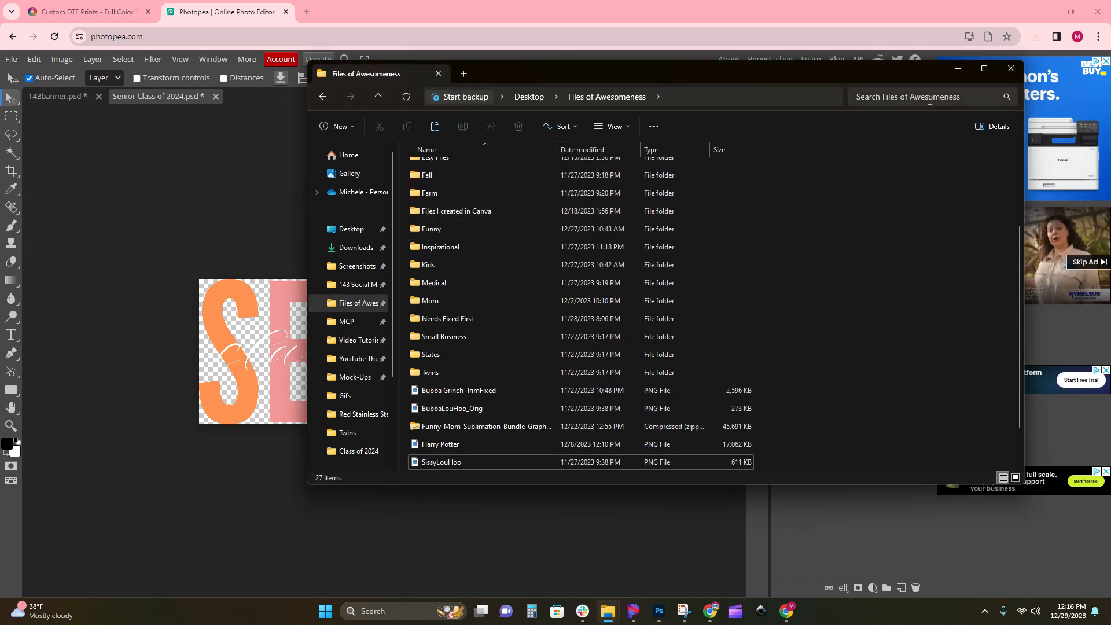
Switch back to the 143VINYL Layout Designer and delete the untrimmed Senior layer from the gang sheet
click(86, 8)
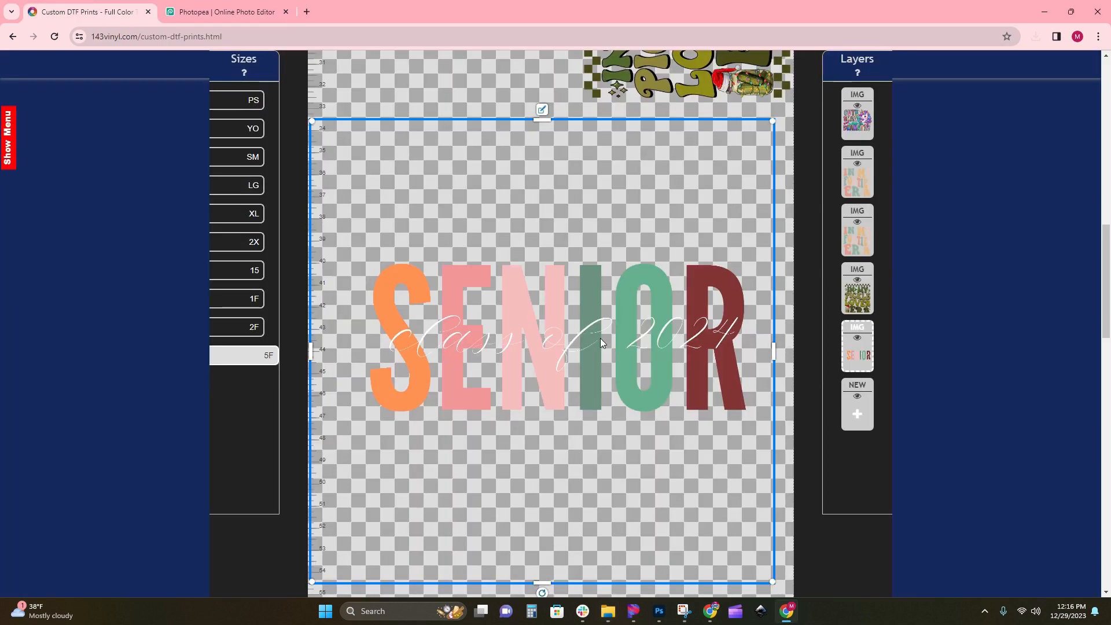
scroll(500, 272, up, 2)
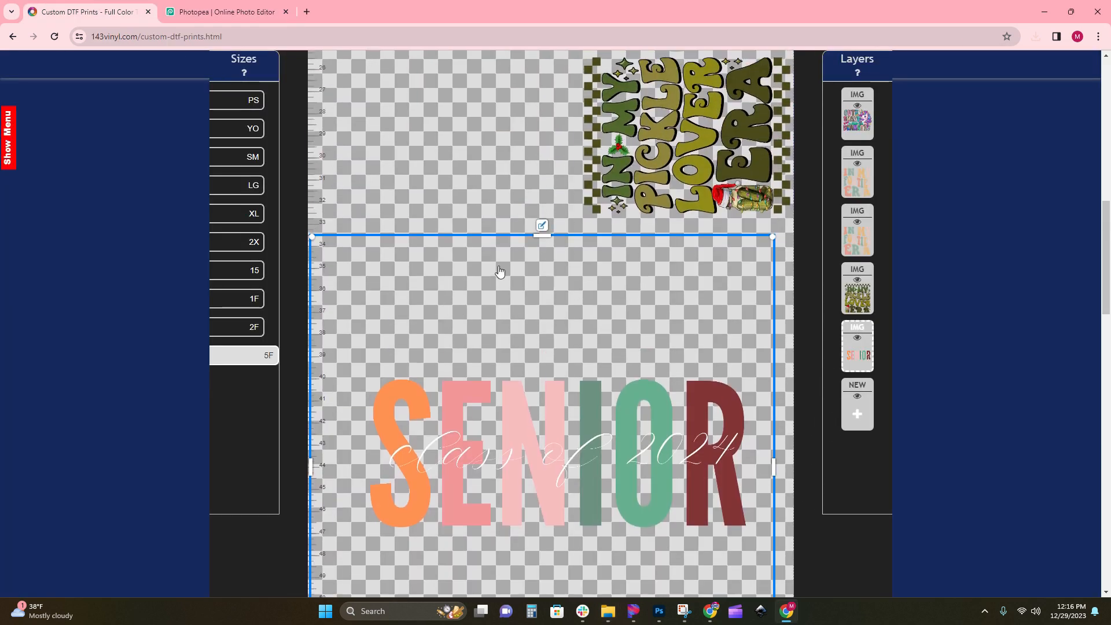
click(542, 225)
click(579, 146)
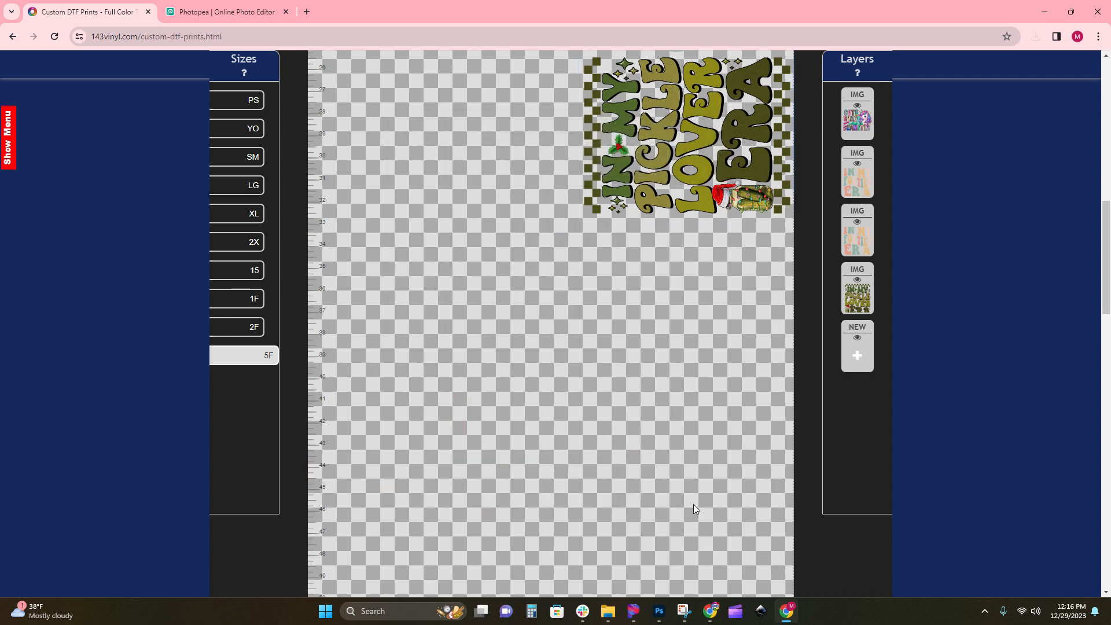
Add the trimmed Senior Class of 2024 image from the Class of 2024 folder as a new layer
click(856, 353)
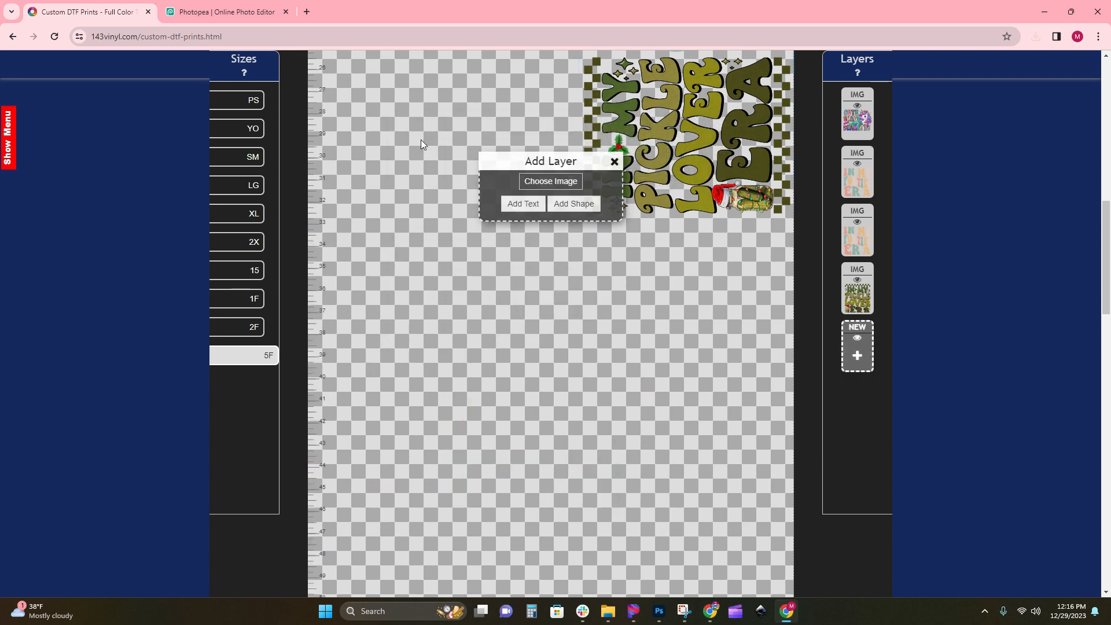
click(543, 181)
click(263, 110)
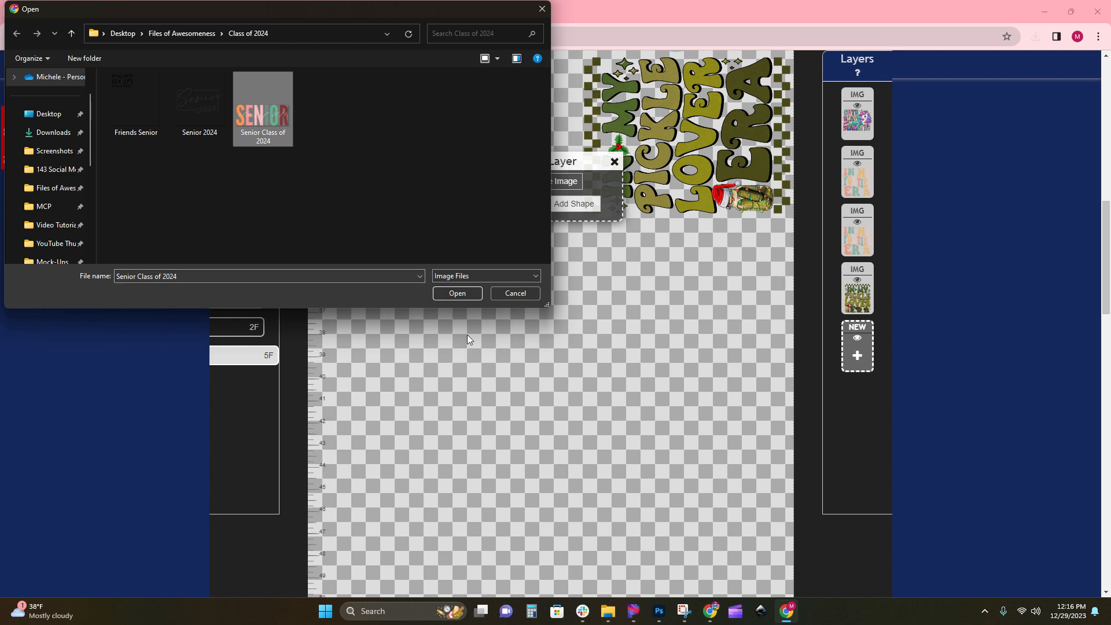
click(457, 293)
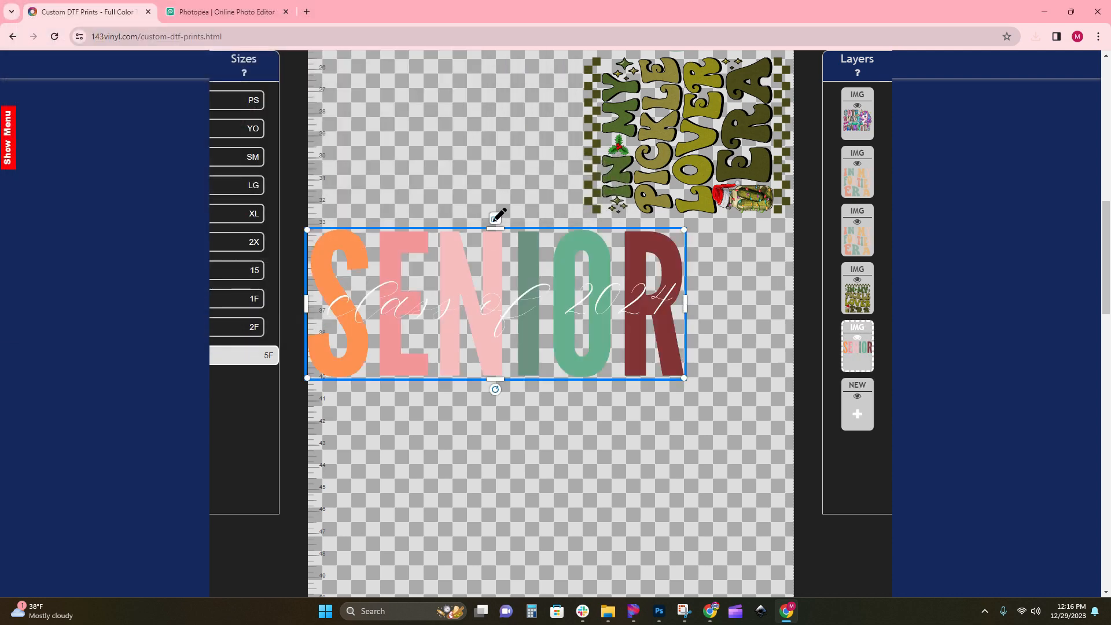
Set the width of the trimmed Senior layer to 10 inches
click(495, 218)
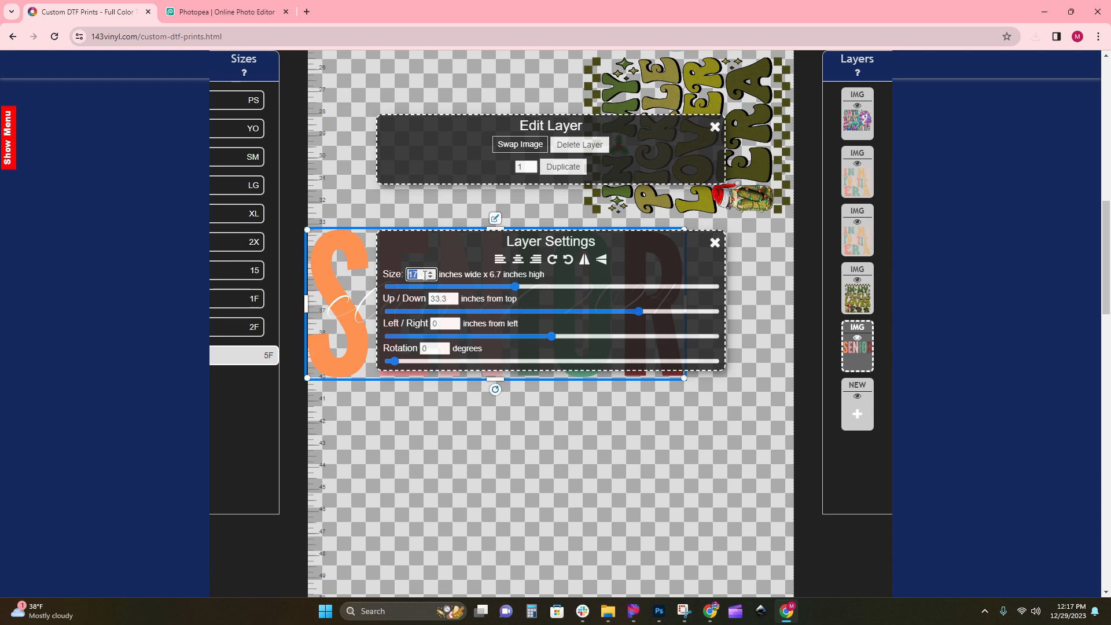
text(10)
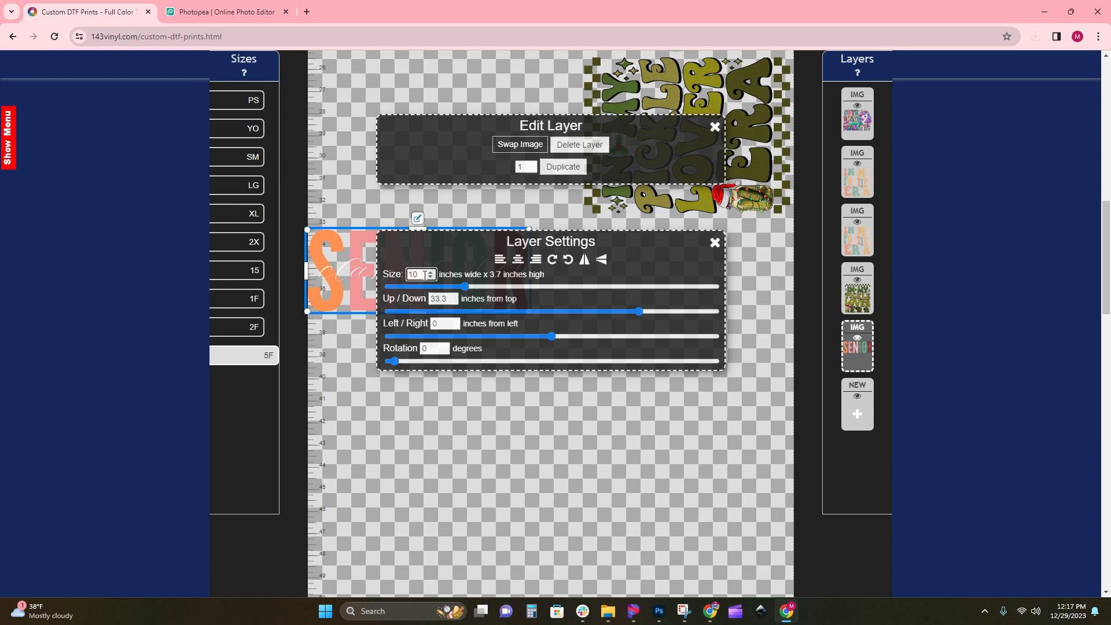
click(361, 370)
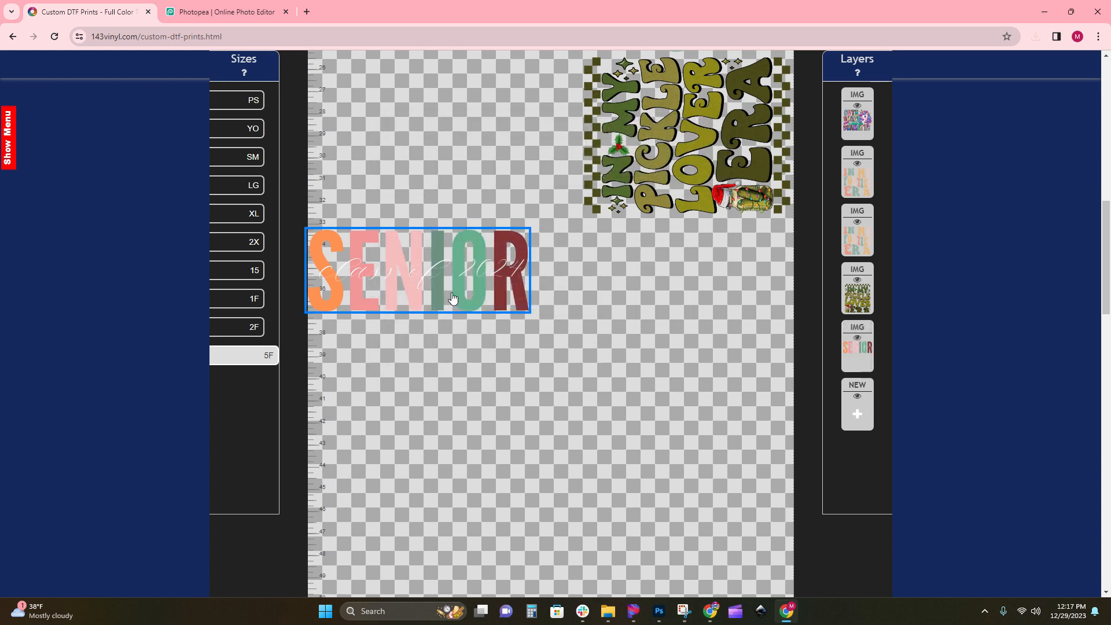
Stretch the Senior design vertically to about 4.3 inches high, keeping its 10-inch width, and check its size in the layer settings
click(455, 296)
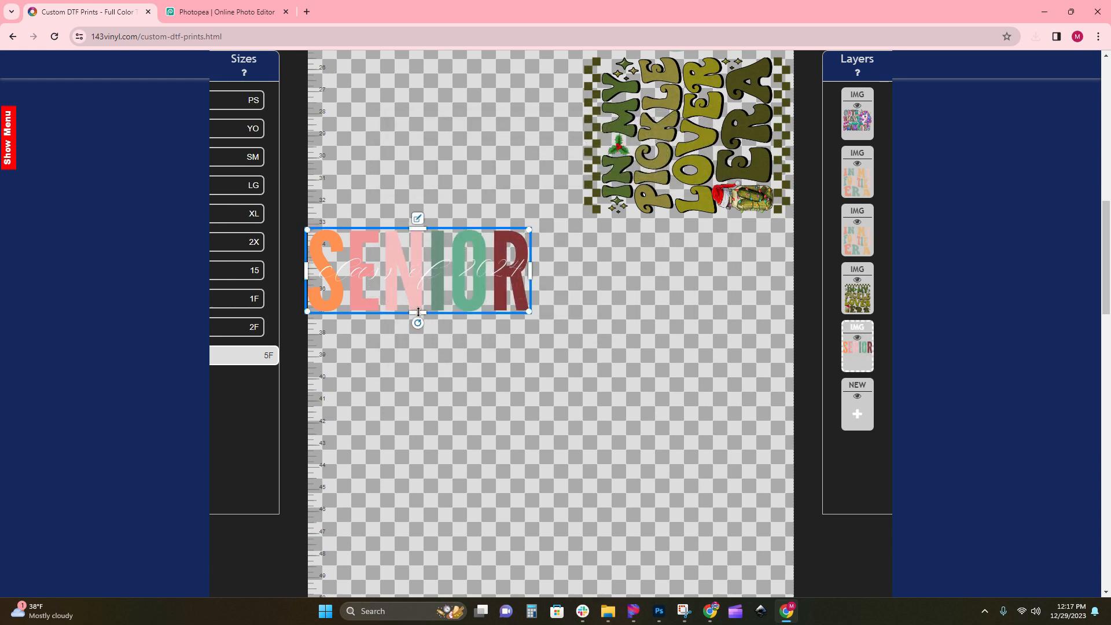
drag(416, 313, 418, 318)
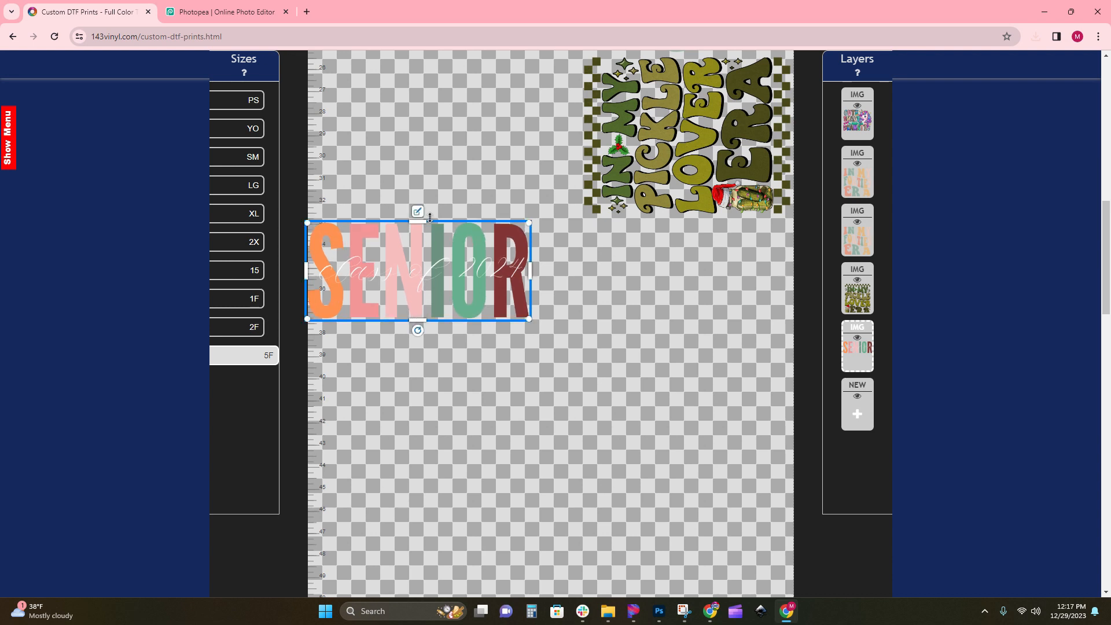
click(418, 212)
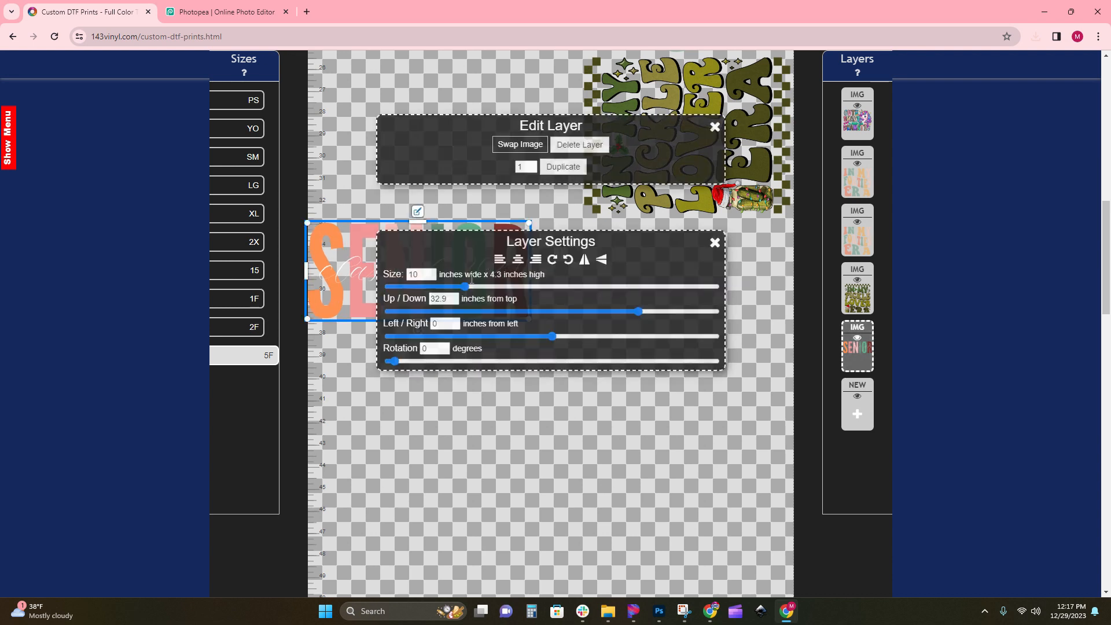
click(395, 412)
Move the Senior design up the sheet to sit directly below the unicorn design, beside the In My Forties Era design
scroll(396, 406, up, 3)
drag(460, 434, 456, 329)
scroll(456, 329, up, 2)
drag(460, 409, 462, 191)
scroll(475, 503, up, 5)
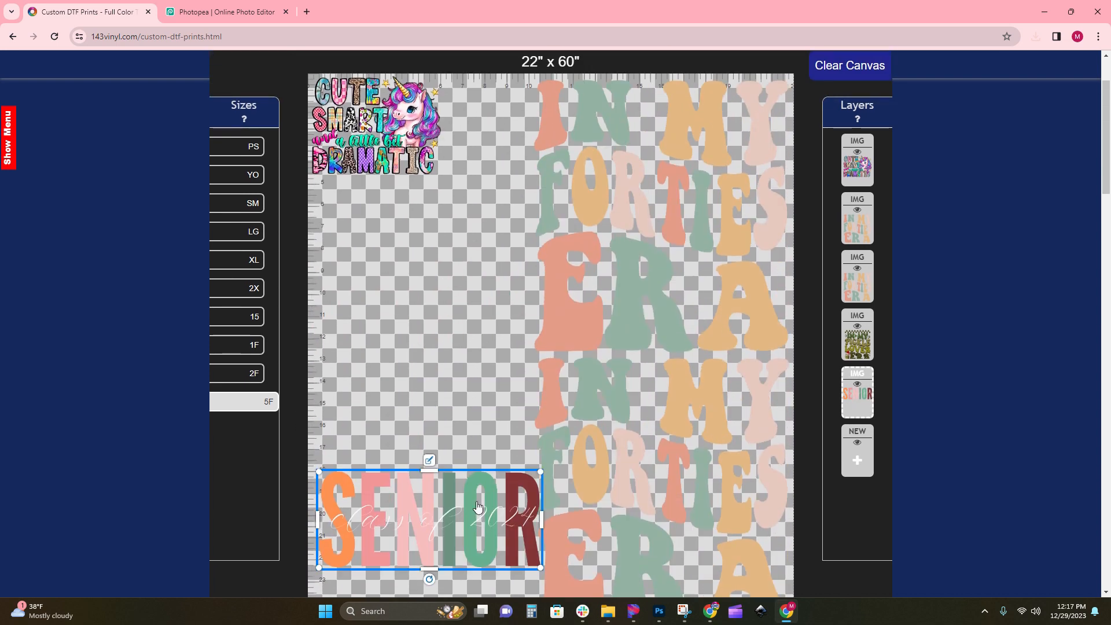
drag(474, 503, 468, 219)
Add the Old Macdonald image from the Farm folder in Files of Awesomeness as a new layer
click(857, 460)
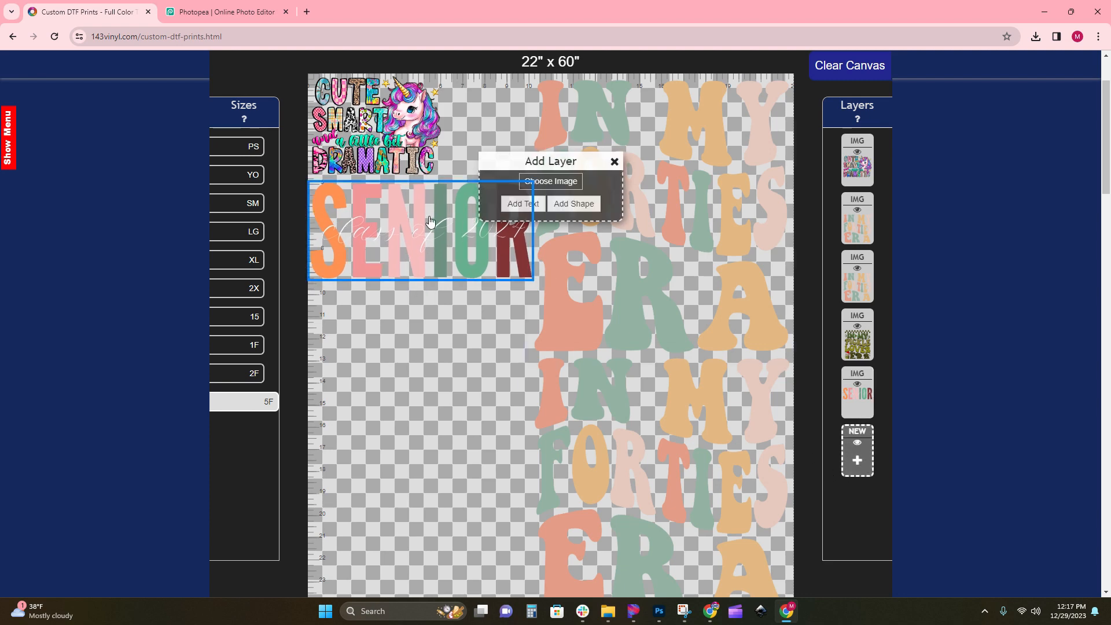
click(553, 181)
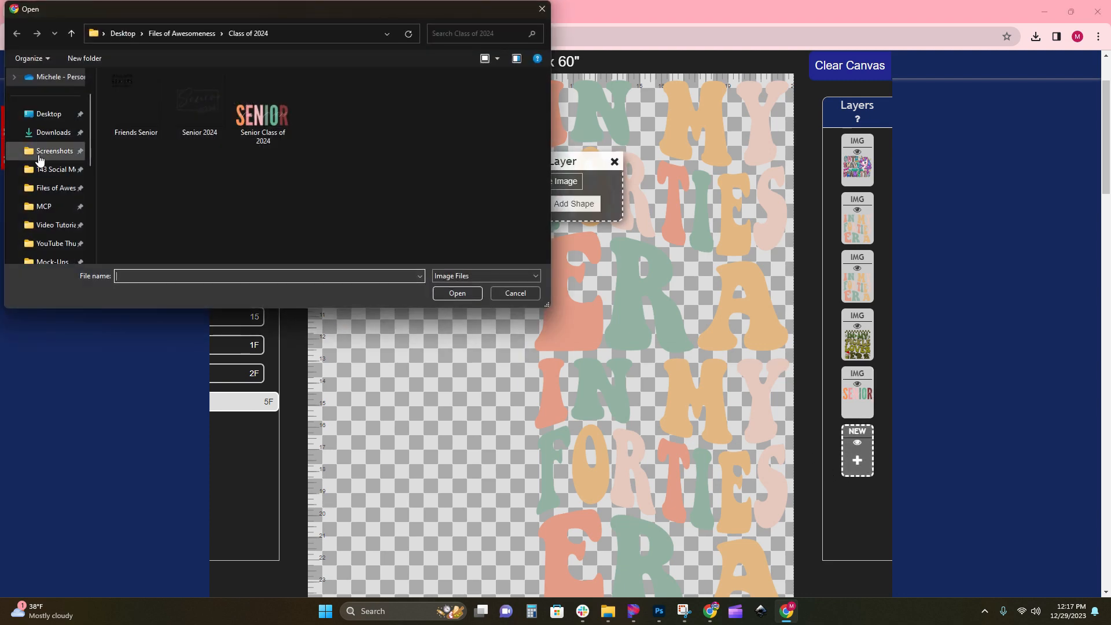
click(51, 188)
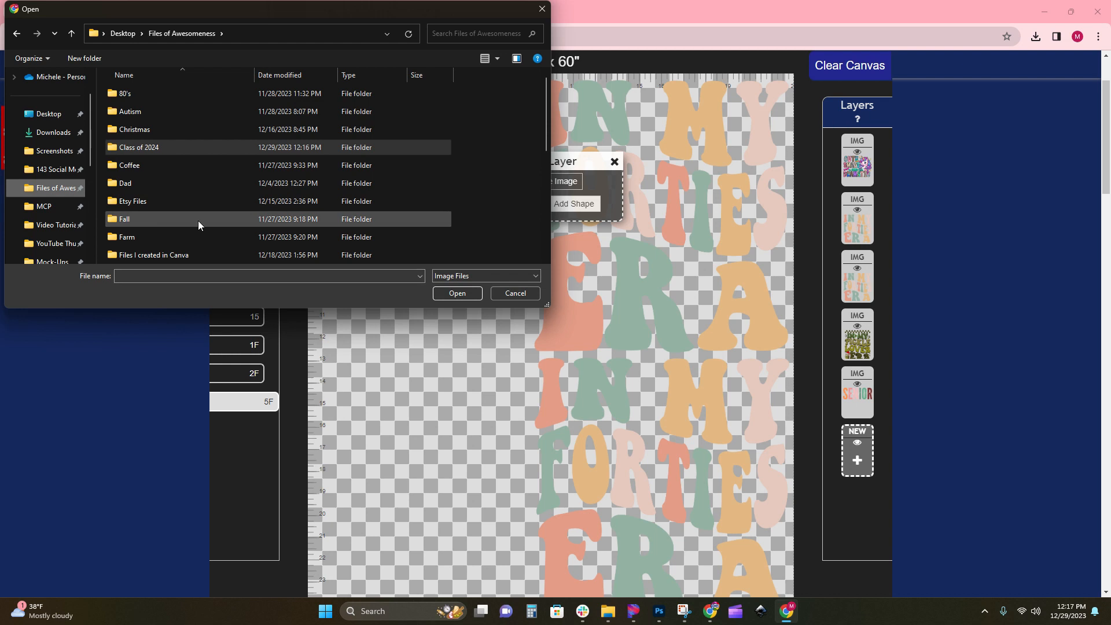
double_click(139, 147)
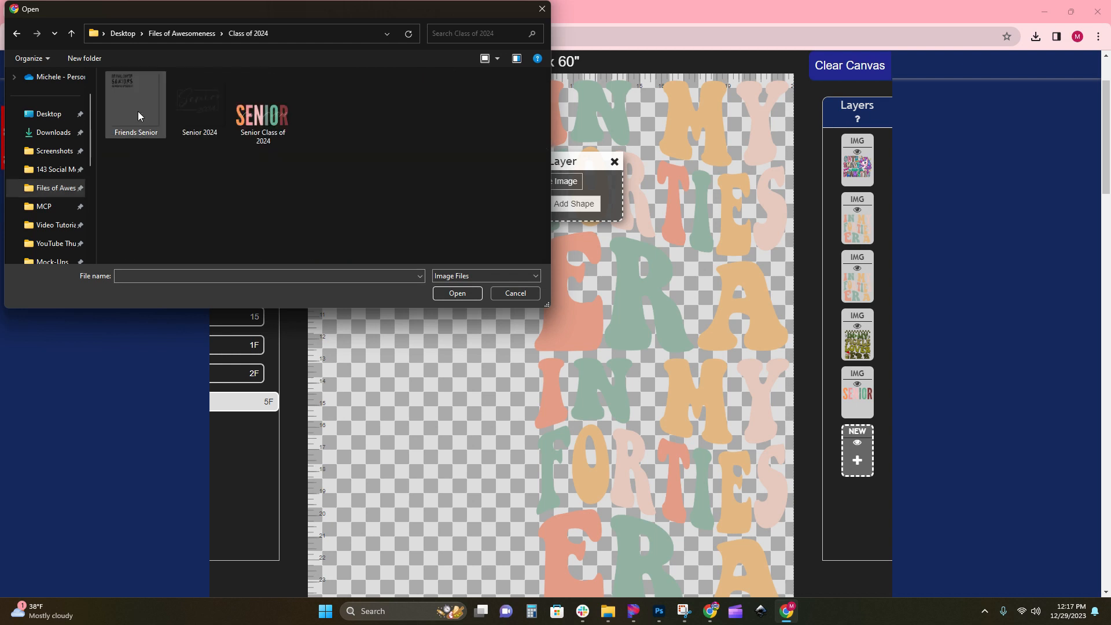
click(51, 188)
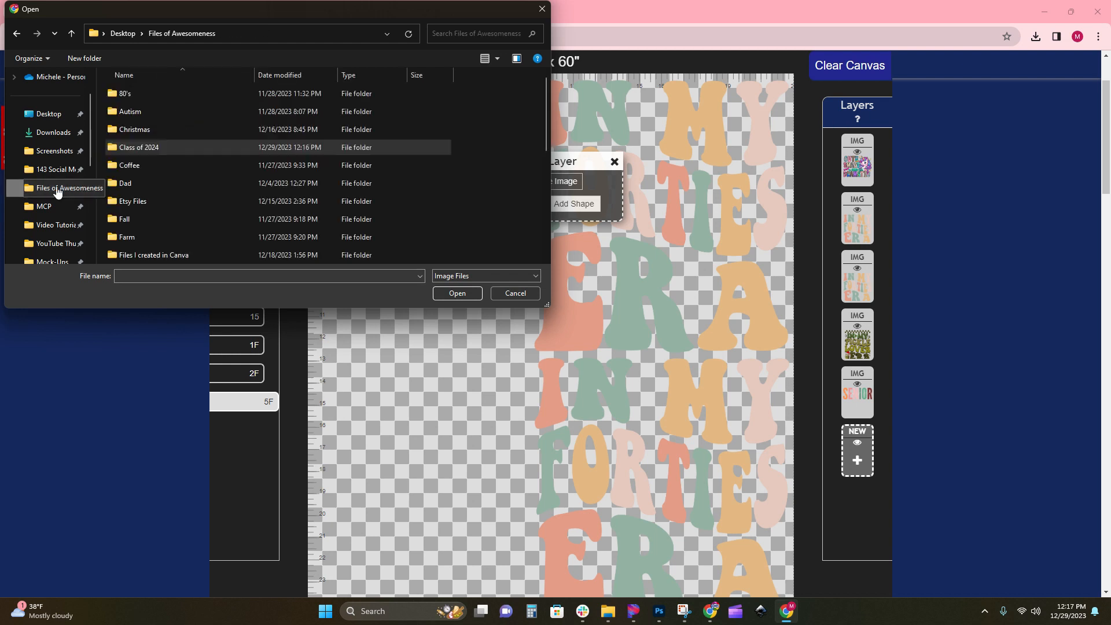
double_click(176, 235)
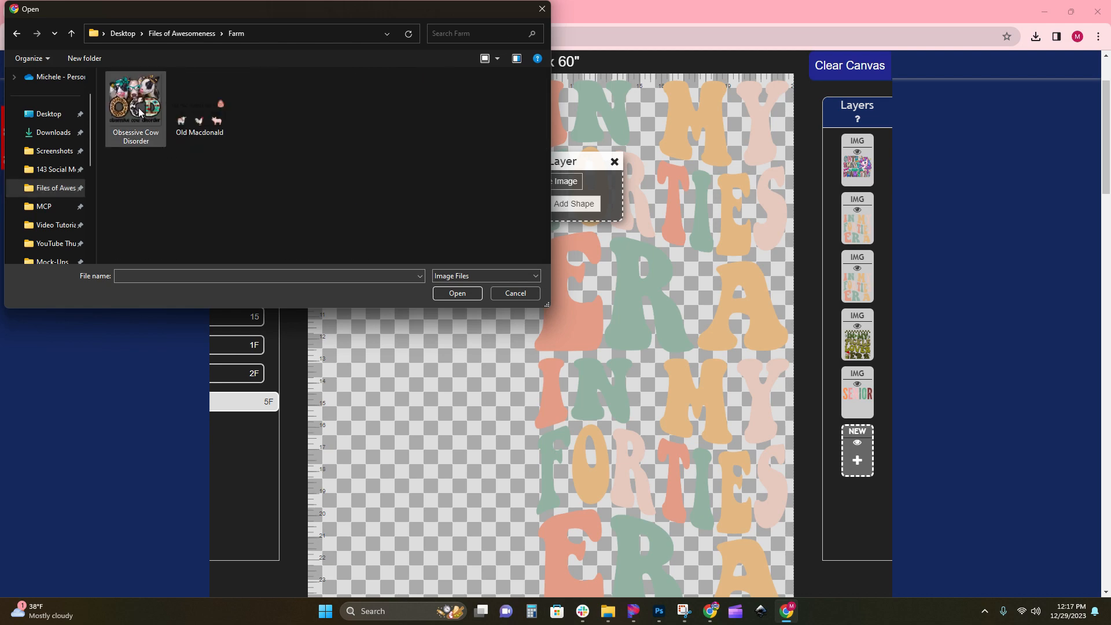
click(200, 111)
click(457, 293)
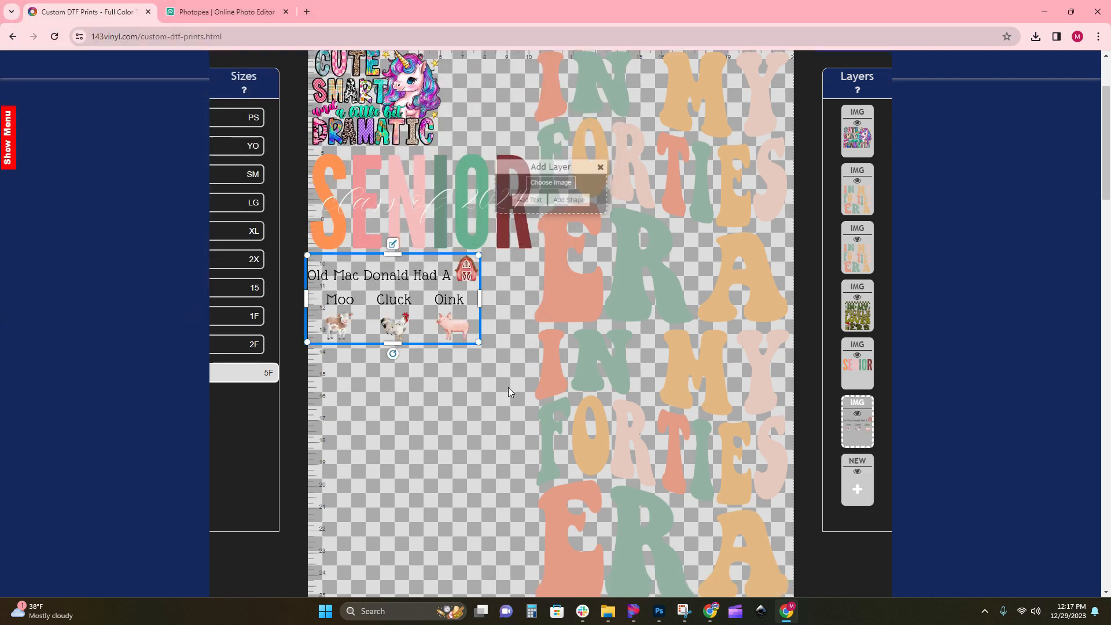
Move the Old Mac Donald design down to the empty area beside the pickle design and set its width to 6 inches
drag(427, 274, 454, 380)
scroll(453, 379, down, 4)
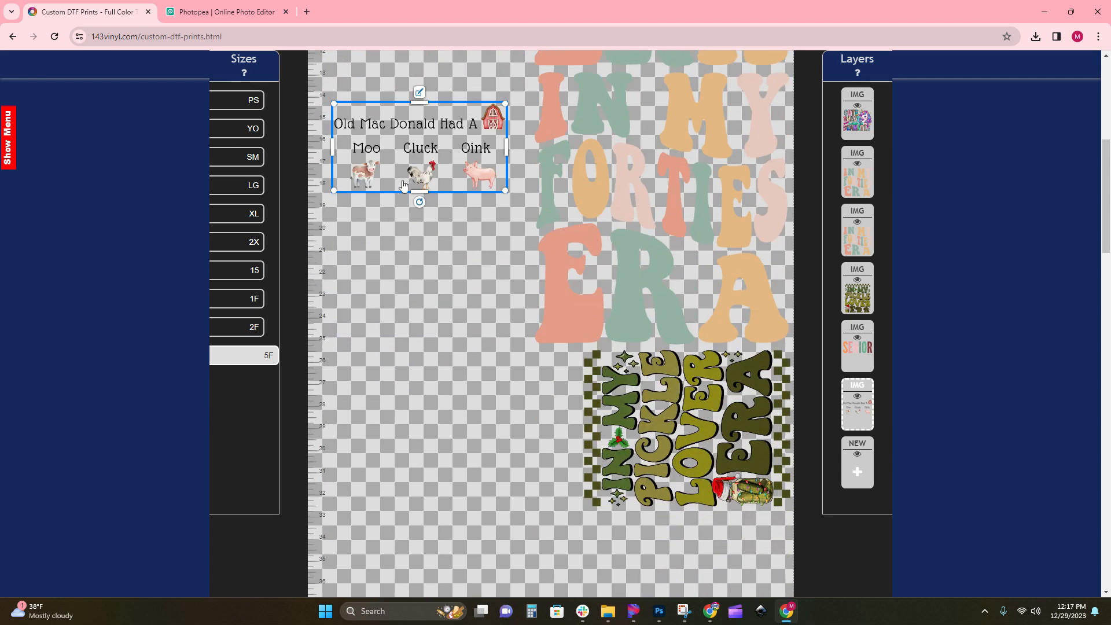
drag(427, 163, 443, 516)
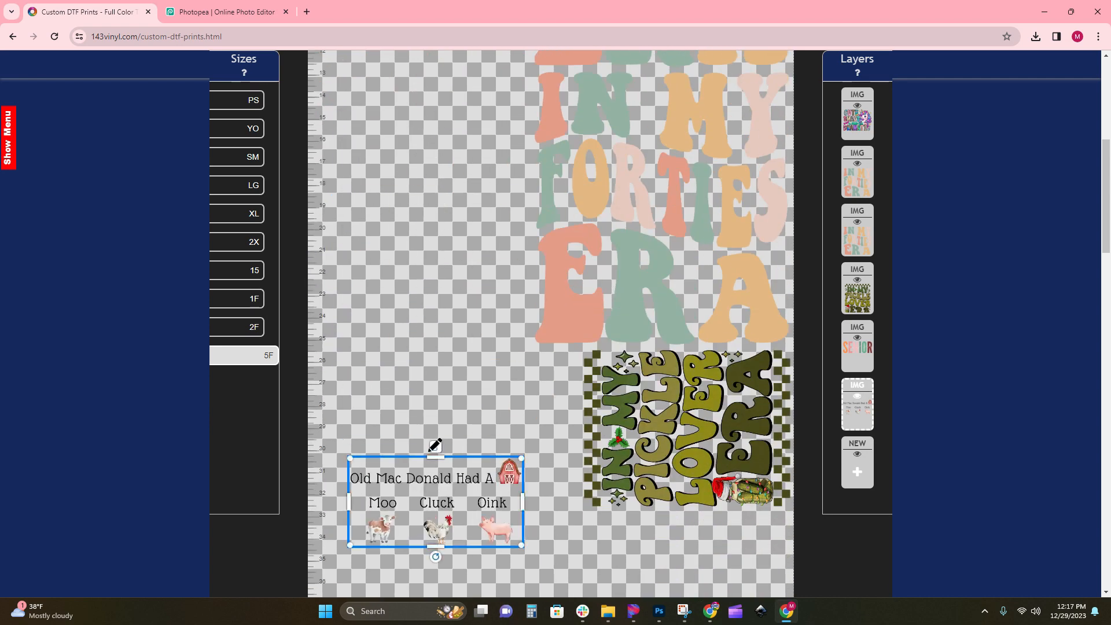
click(435, 446)
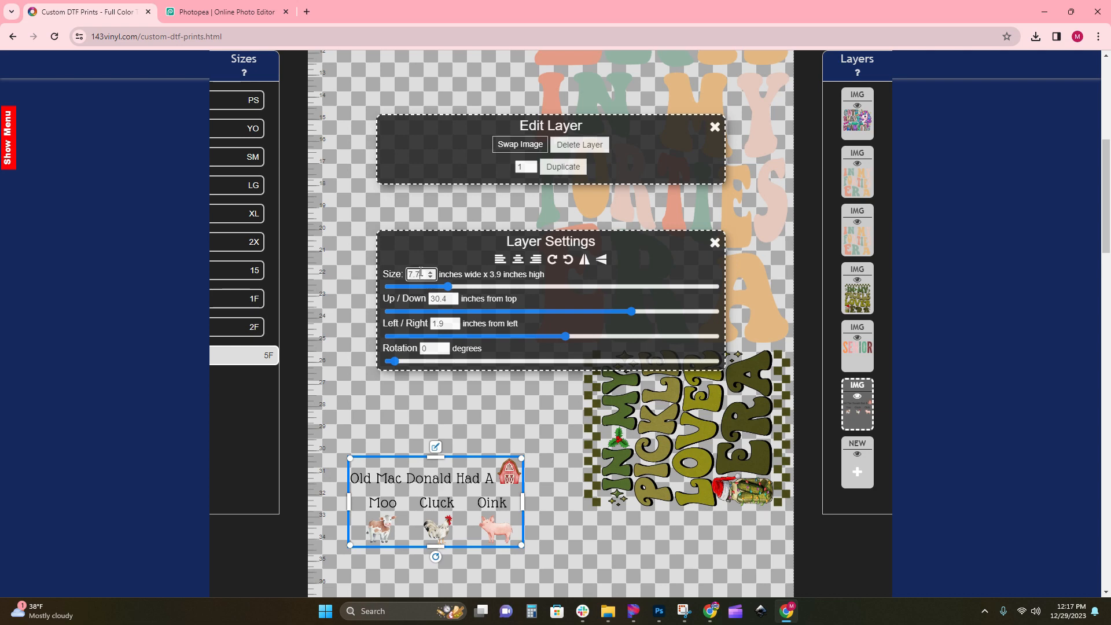
text(6)
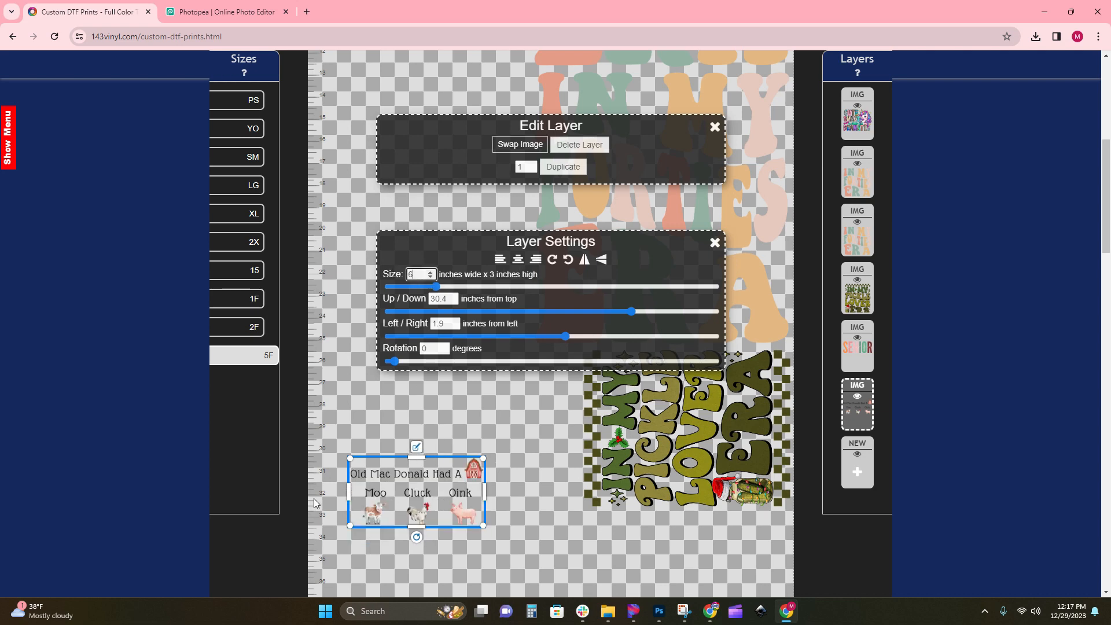
click(466, 414)
Move the Old Mac Donald design back up the sheet to sit directly below the Senior design
drag(456, 497, 469, 319)
scroll(468, 321, up, 4)
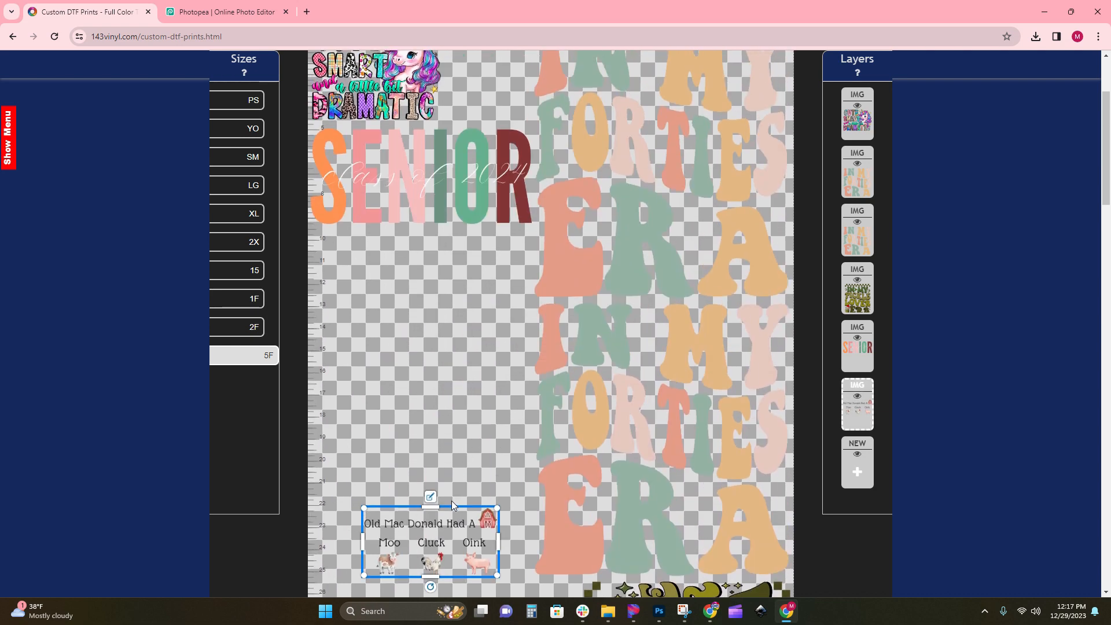
drag(451, 530, 456, 342)
scroll(456, 342, up, 2)
drag(463, 437, 413, 359)
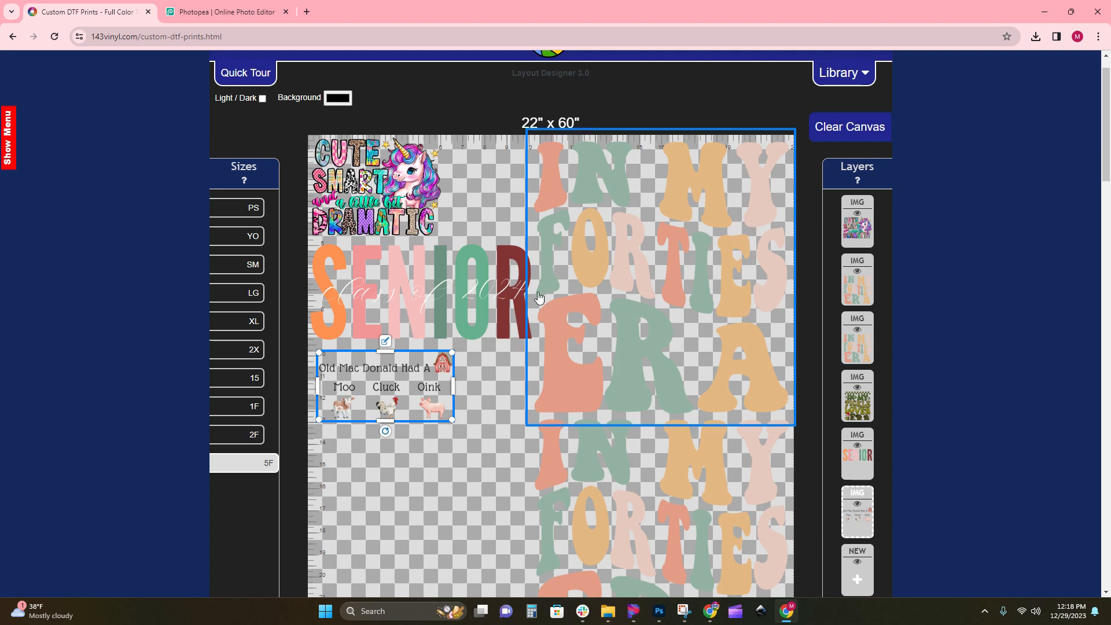
Duplicate the Old Mac Donald design once and place the copy just below the original
click(385, 340)
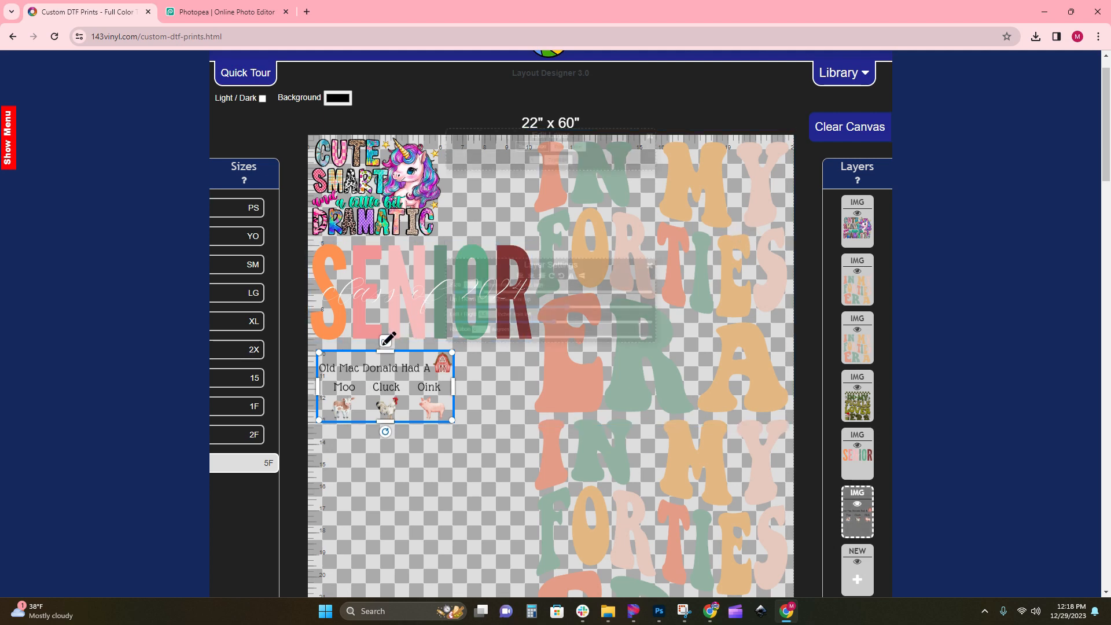
click(563, 167)
scroll(403, 418, down, 3)
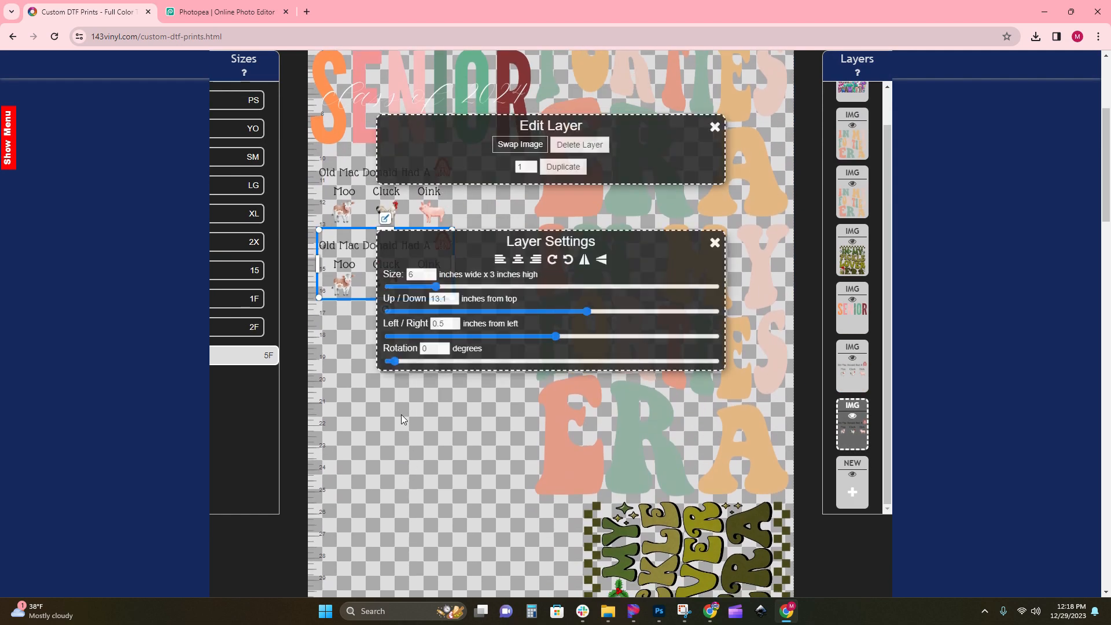
click(370, 529)
drag(407, 273, 401, 269)
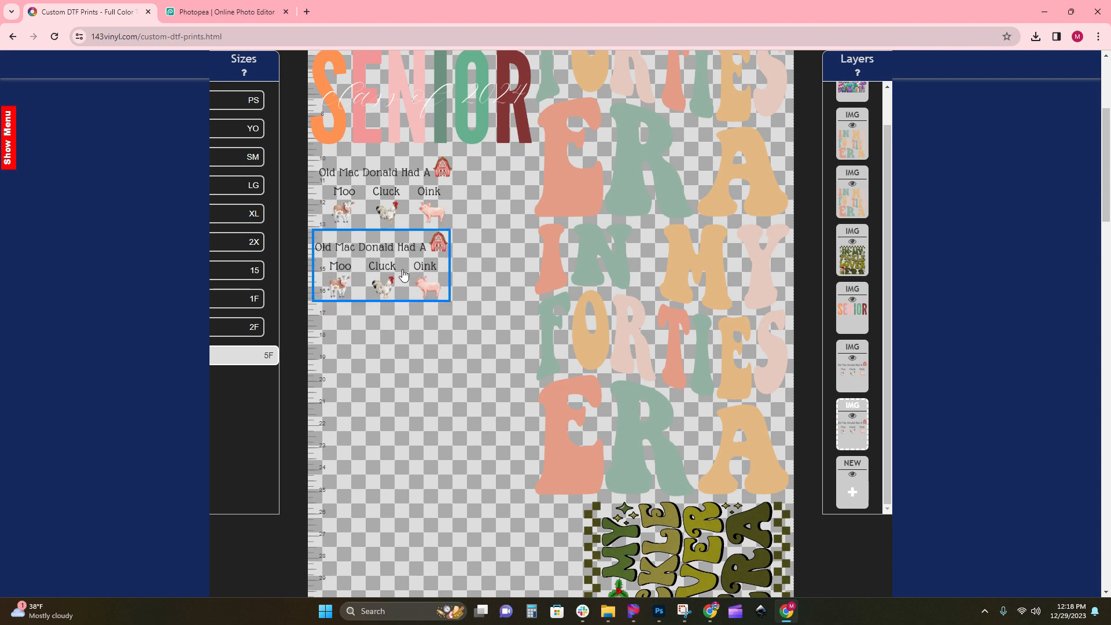
Rotate the Old Mac Donald copy a quarter turn counterclockwise and fit it between the original and the In My Forties Era design
scroll(477, 355, up, 3)
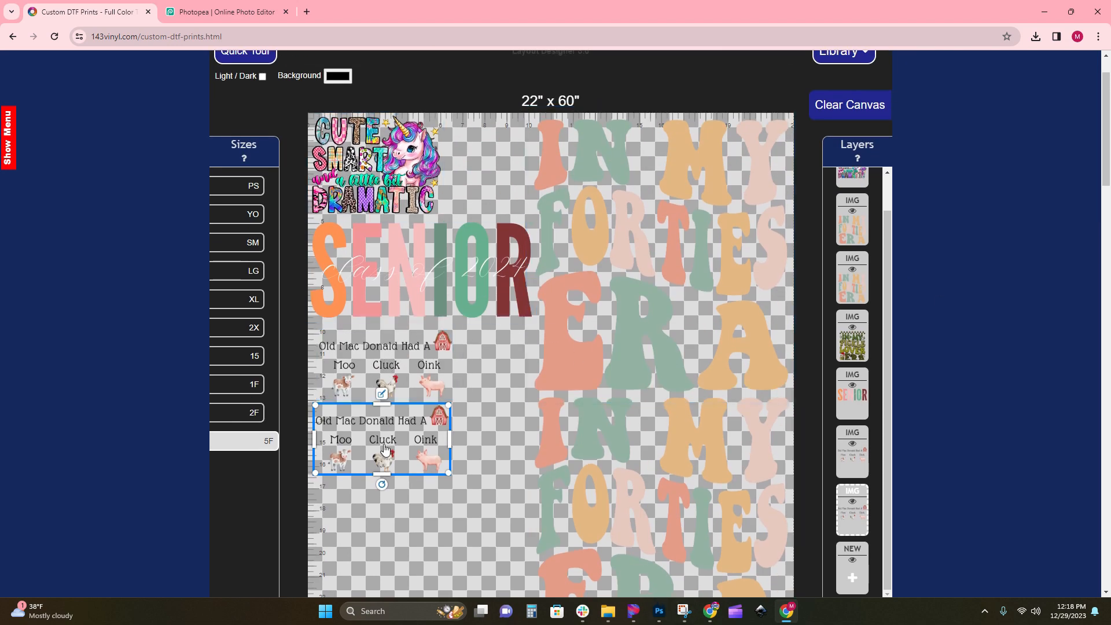
scroll(676, 547, down, 3)
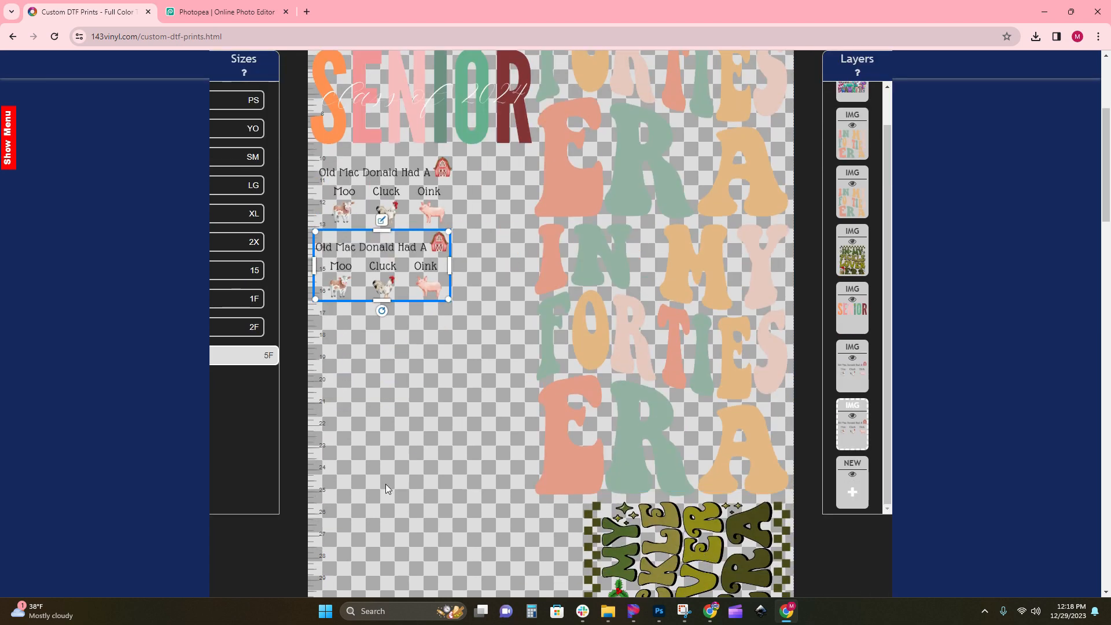
scroll(523, 365, down, 5)
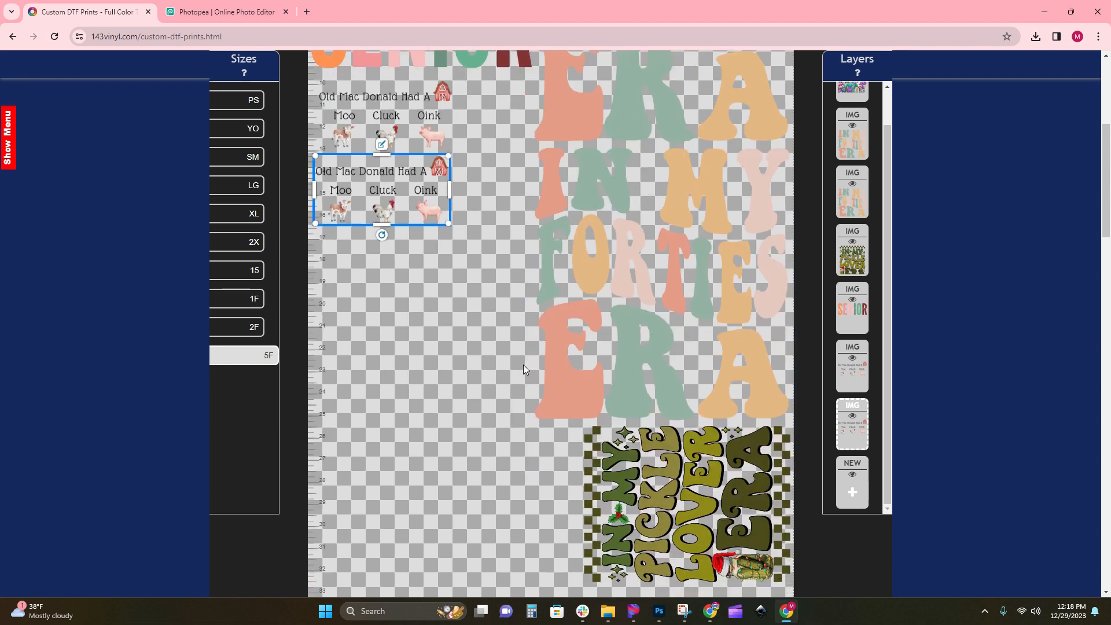
scroll(461, 224, down, 8)
scroll(518, 340, up, 9)
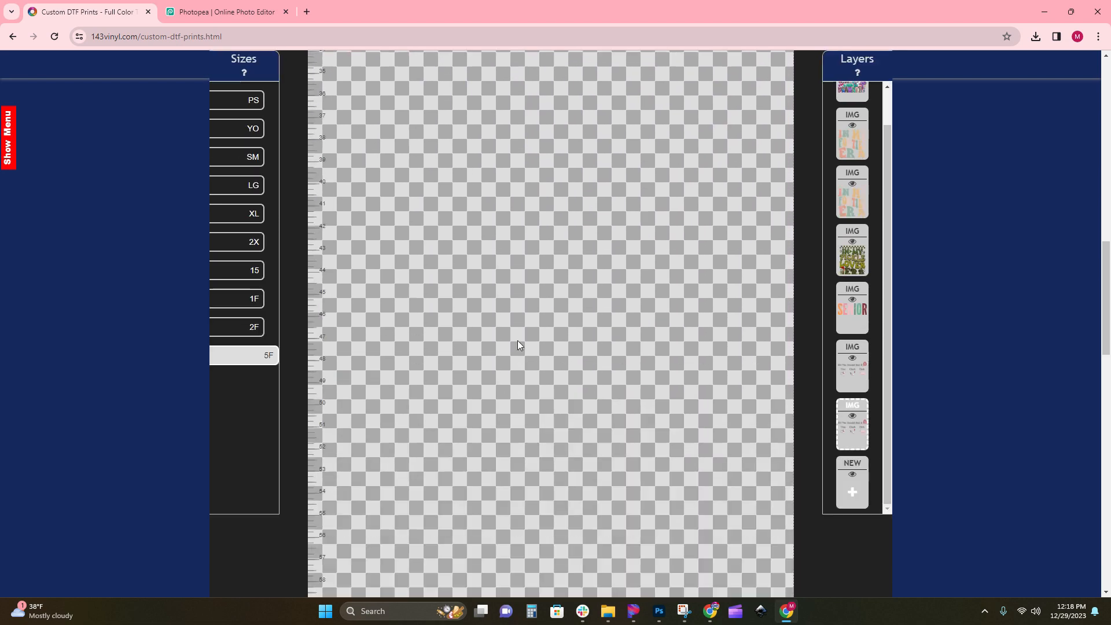
scroll(520, 336, up, 6)
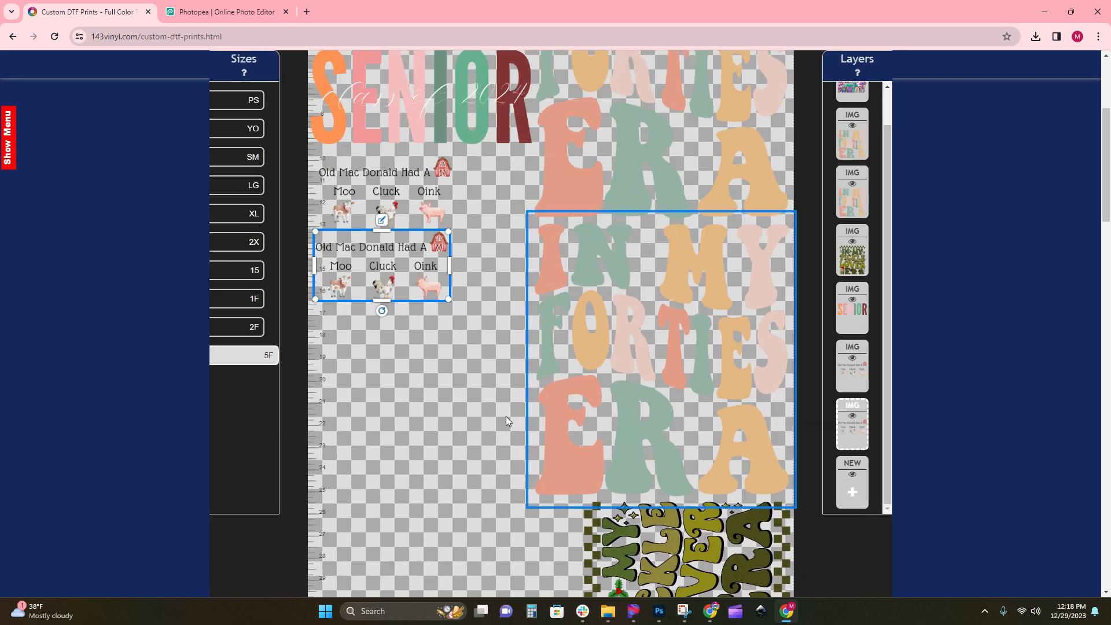
scroll(506, 415, up, 2)
drag(403, 452, 486, 417)
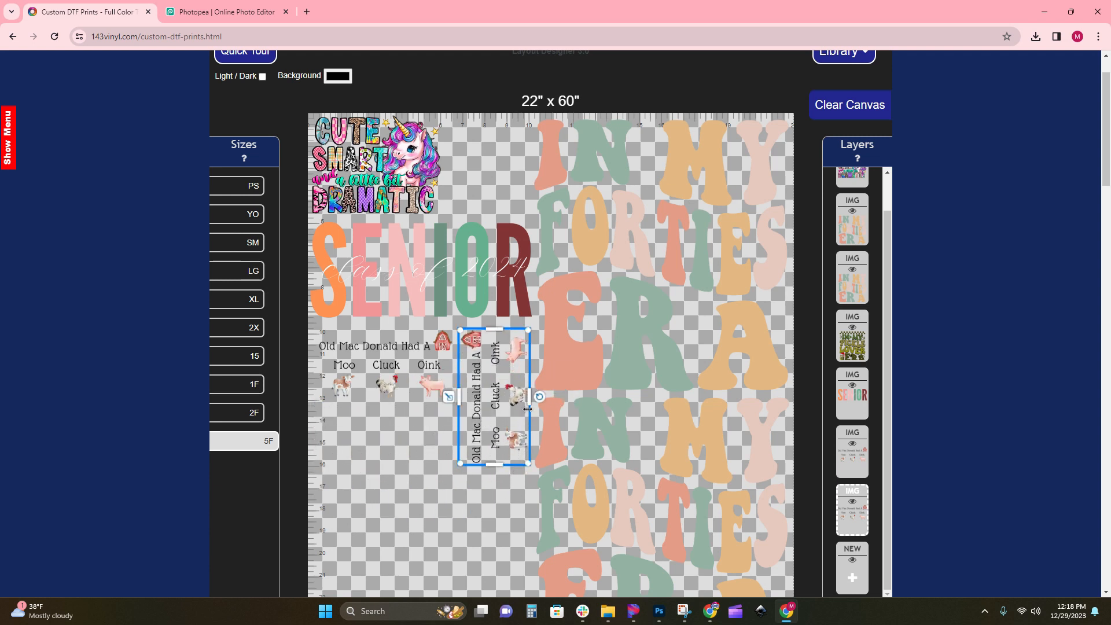
Move the rotated Old Mac Donald copy beside the unicorn design, the horizontal one directly below the unicorn, and the Senior design below that
drag(538, 394, 403, 488)
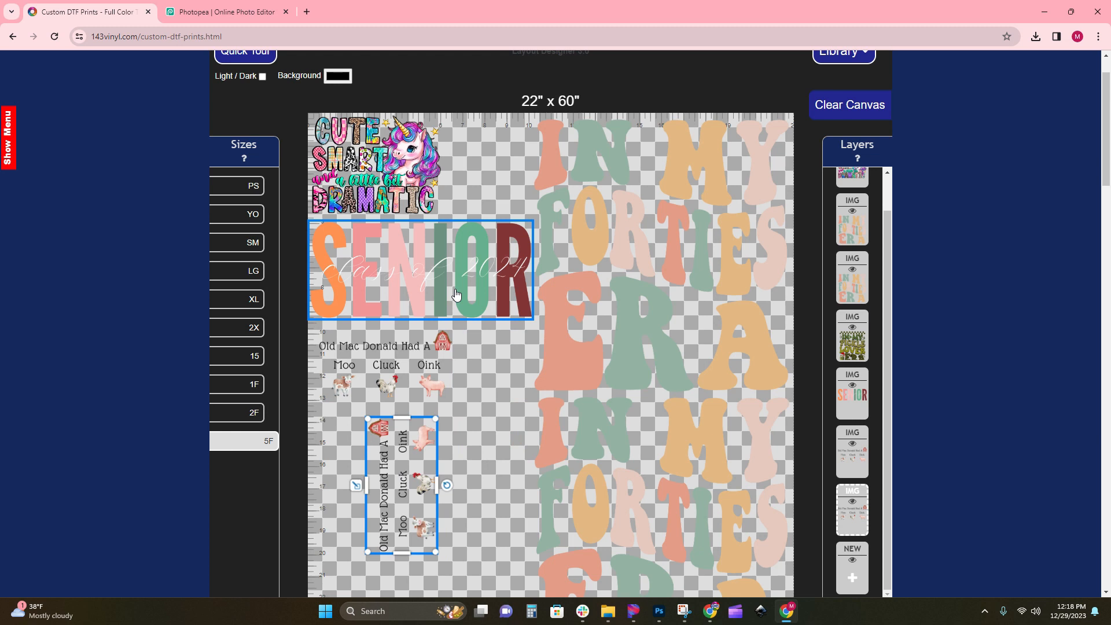
drag(457, 294, 459, 393)
drag(421, 491, 509, 201)
drag(428, 370, 427, 264)
drag(461, 479, 466, 334)
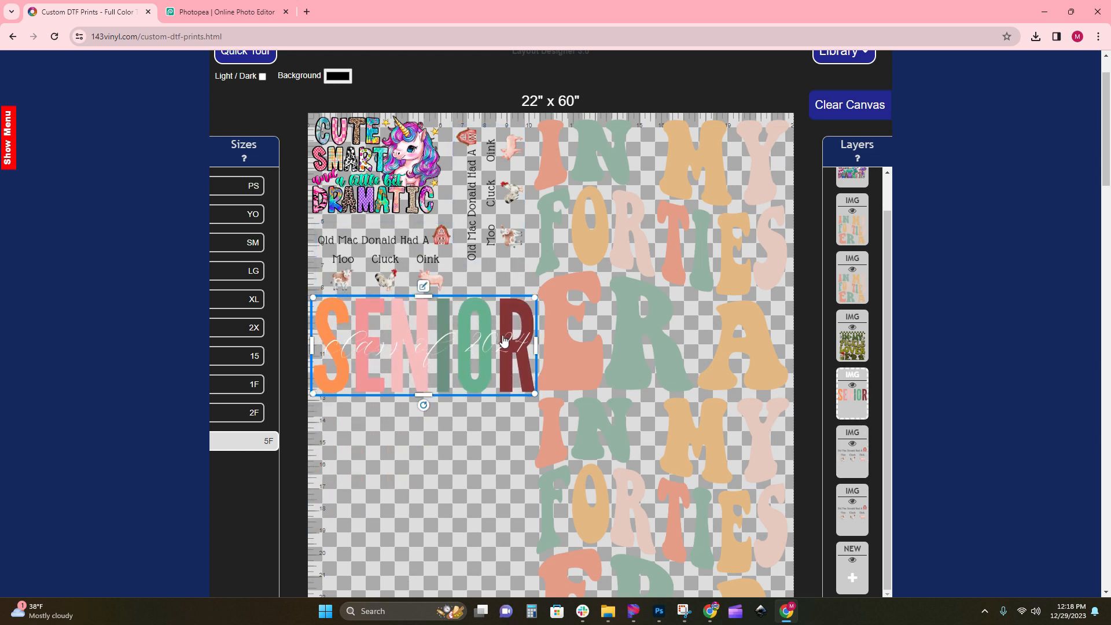
Add the Obsessive Cow Disorder image as a new layer and position it just below the Senior design
click(852, 577)
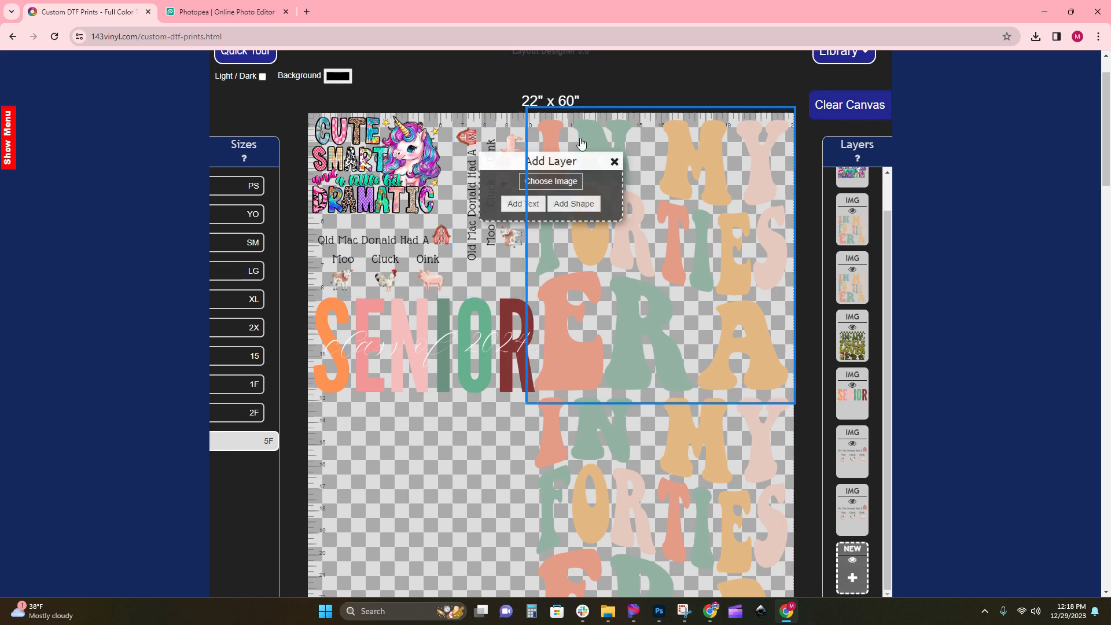
click(564, 182)
click(134, 104)
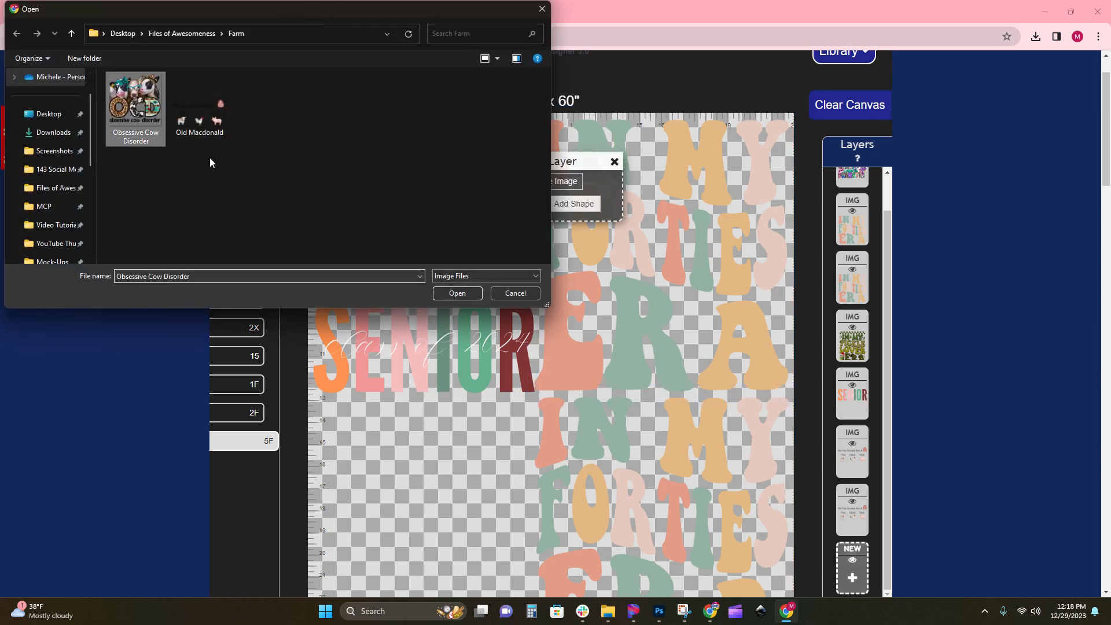
click(456, 294)
scroll(579, 242, down, 3)
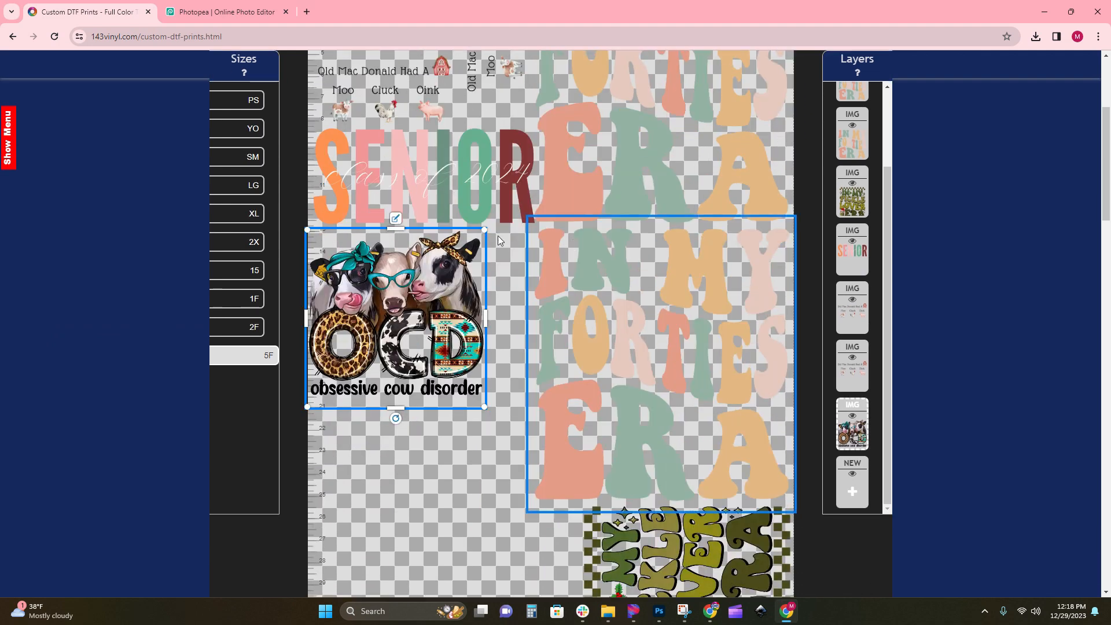
drag(394, 323, 402, 338)
click(406, 236)
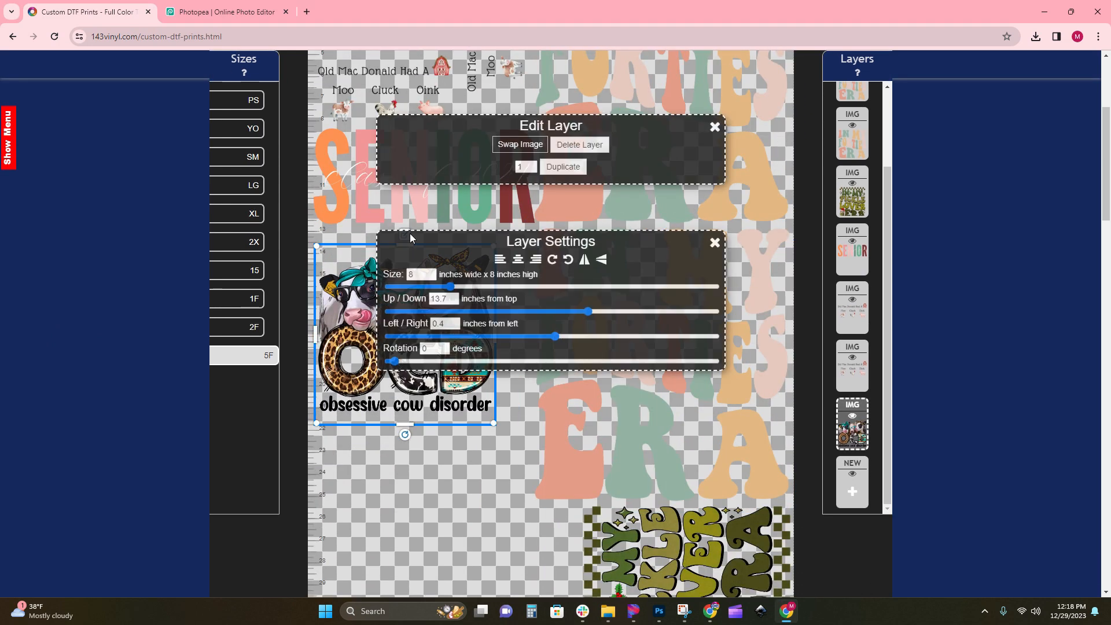
click(420, 506)
drag(412, 417, 409, 405)
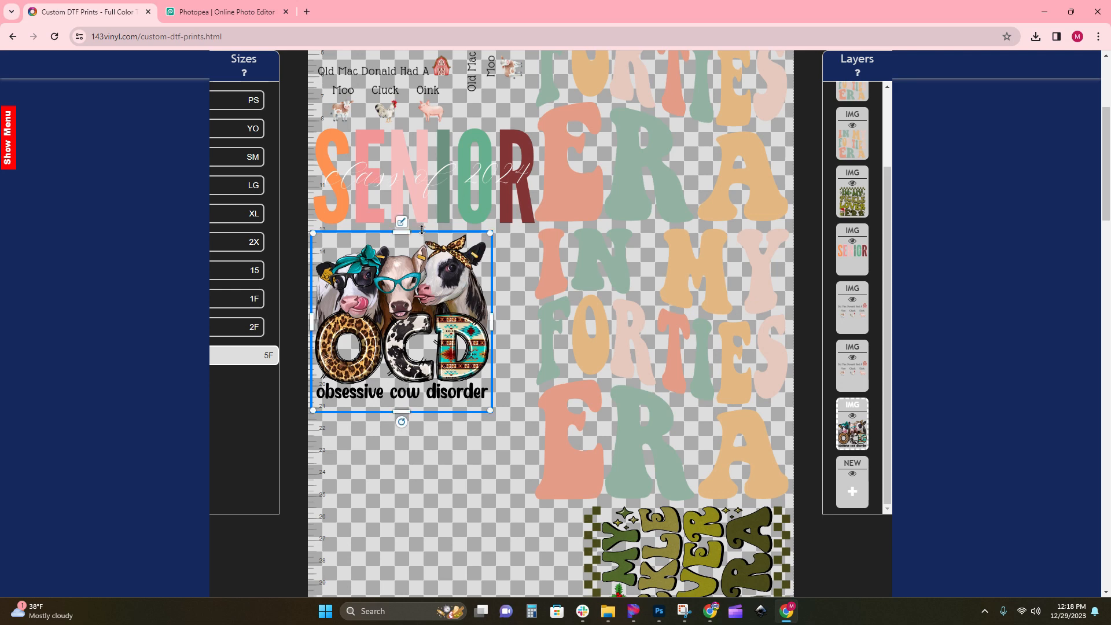
Duplicate the Obsessive Cow Disorder design twice, setting the first copy to 10 inches wide and the second to 12 inches wide
click(401, 222)
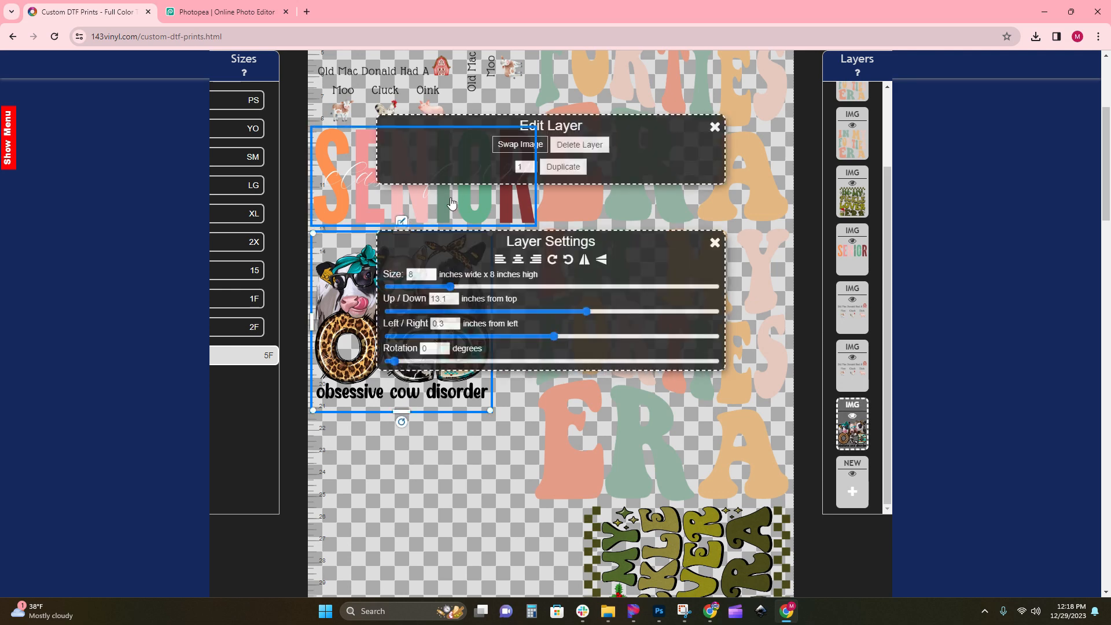
click(554, 168)
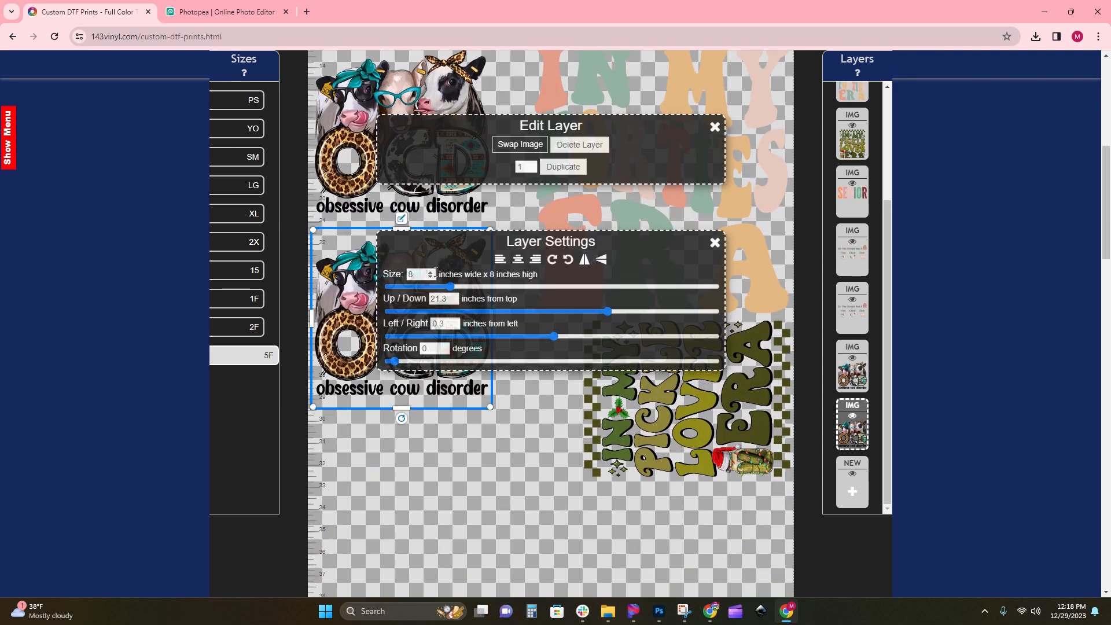
text(10)
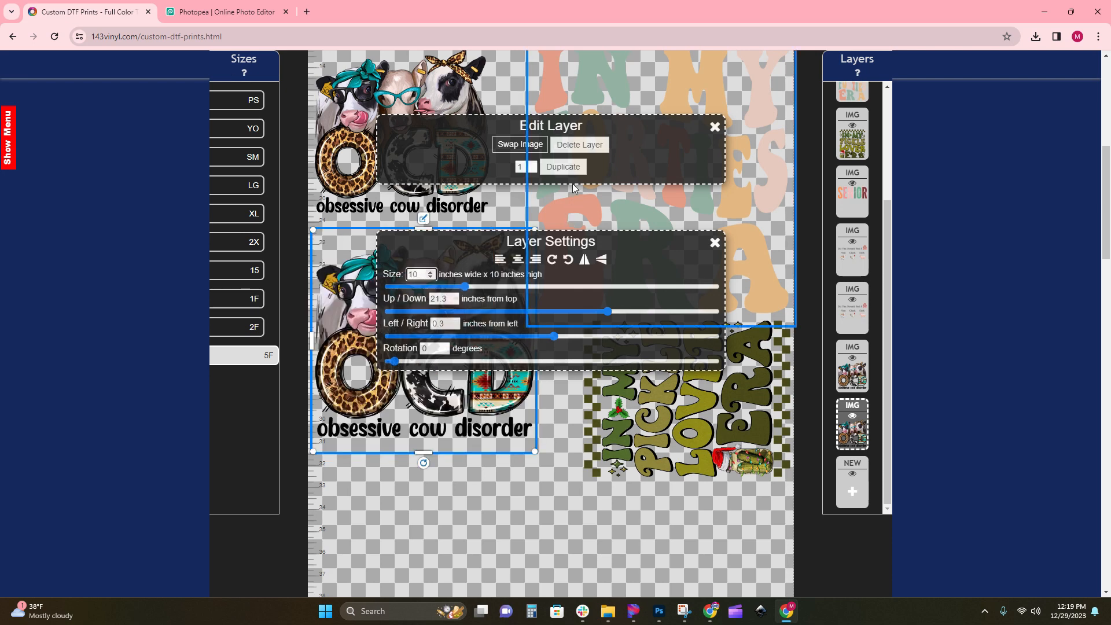
click(563, 167)
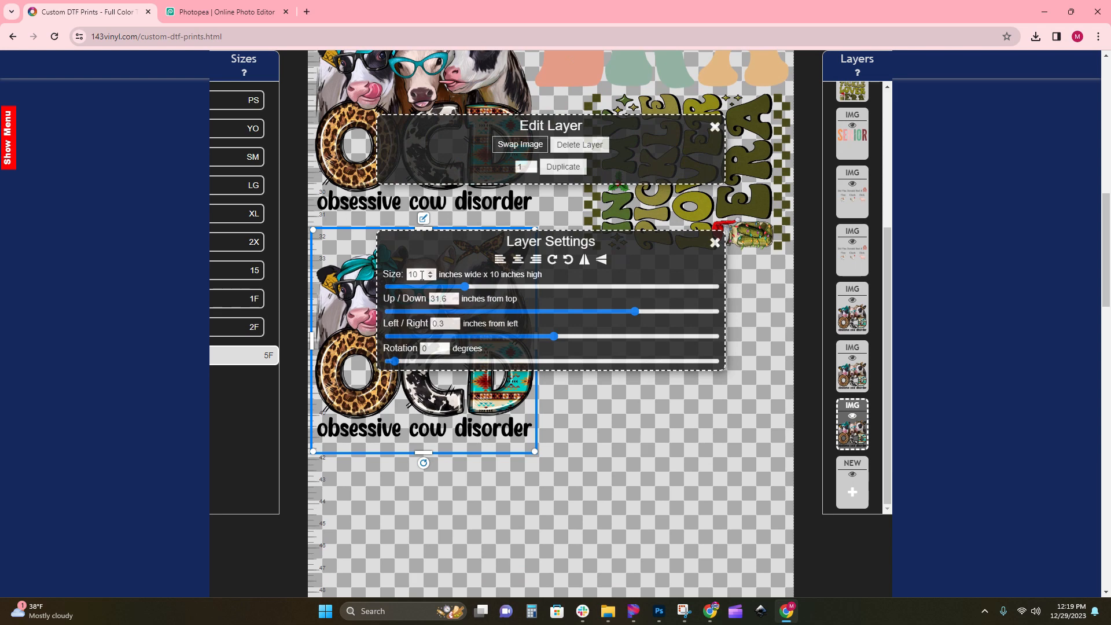
text(12)
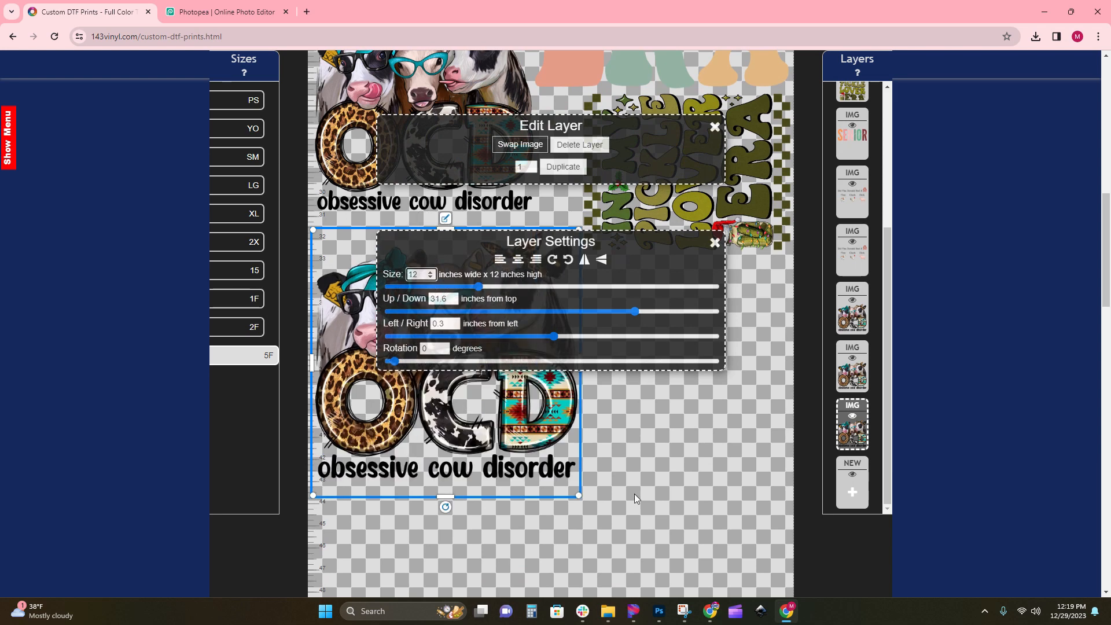
click(800, 527)
Move the 10-inch and 12-inch cow copies up to close the gaps between the stacked cow designs
scroll(665, 474, up, 4)
drag(402, 369, 399, 345)
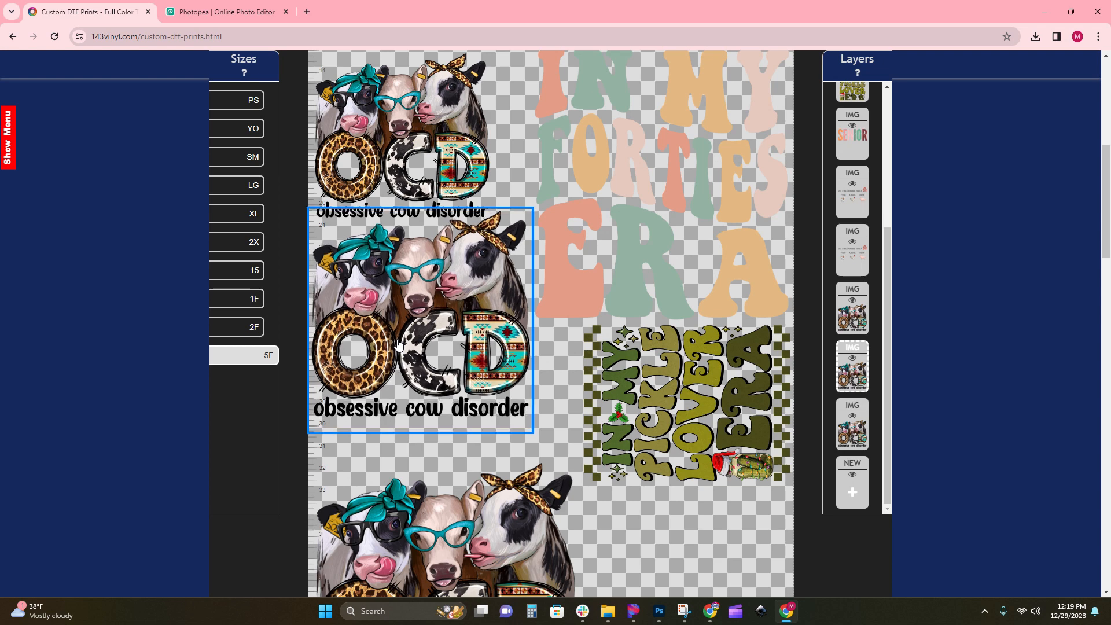
drag(431, 518, 423, 474)
Review the sheet from the unicorn design down to the empty lower area, checking spacing and the remaining free space
scroll(435, 406, up, 6)
click(461, 471)
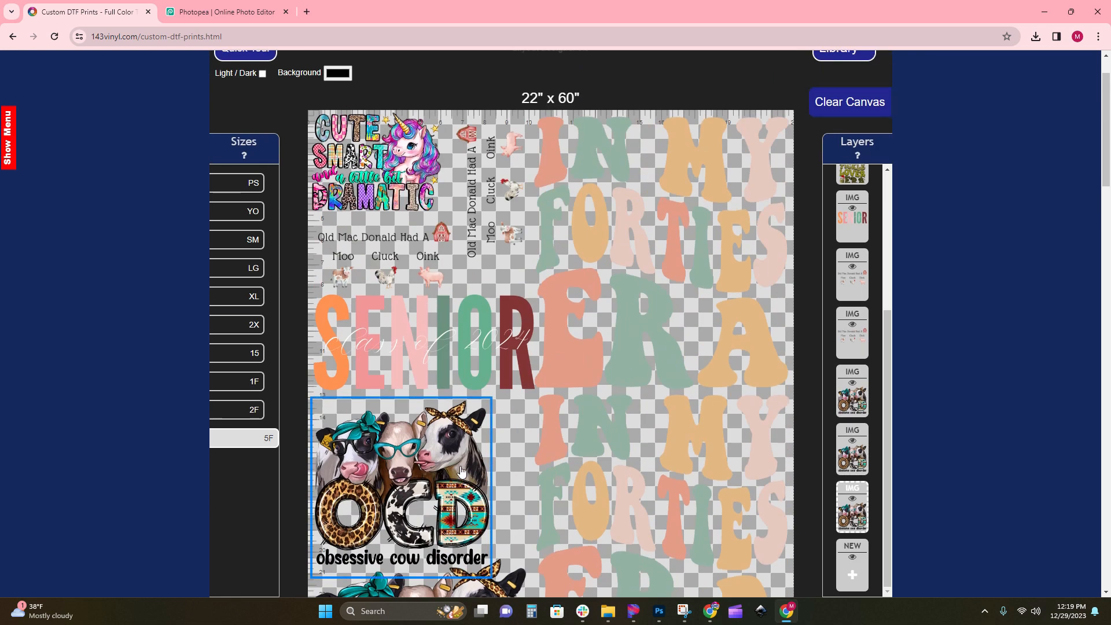
click(406, 248)
click(389, 169)
click(468, 194)
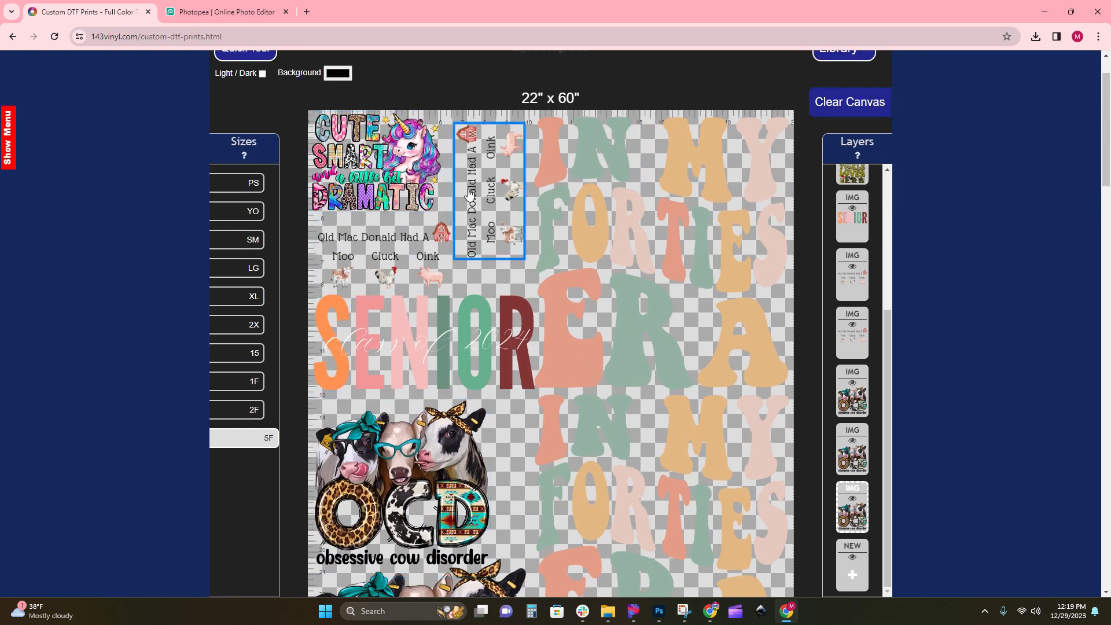
click(582, 334)
click(466, 334)
click(405, 492)
click(654, 447)
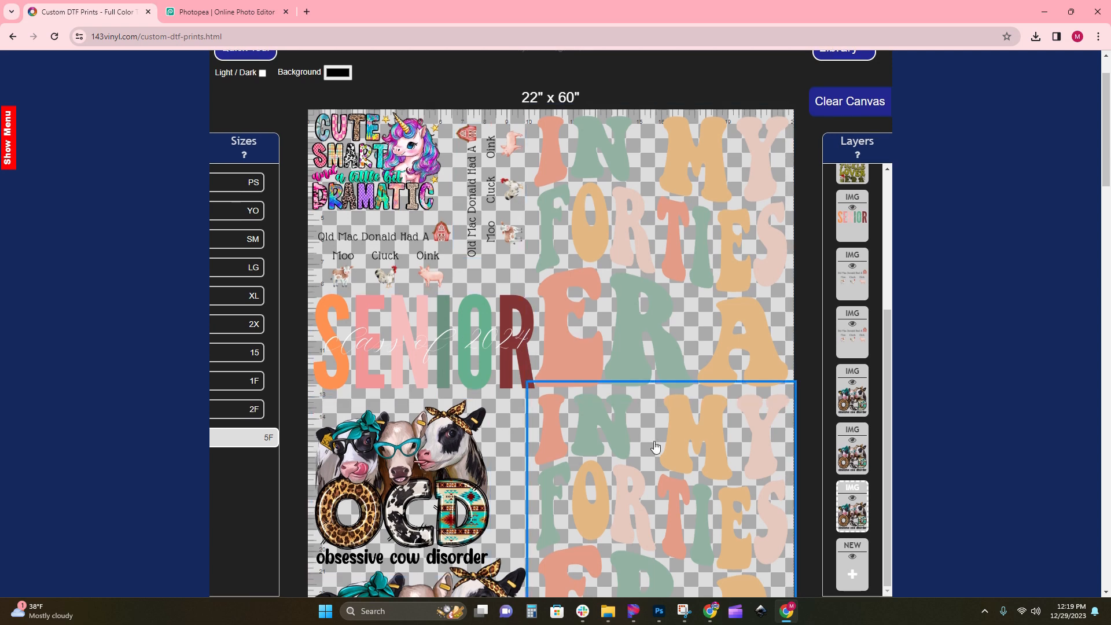
scroll(655, 446, down, 3)
scroll(434, 492, down, 3)
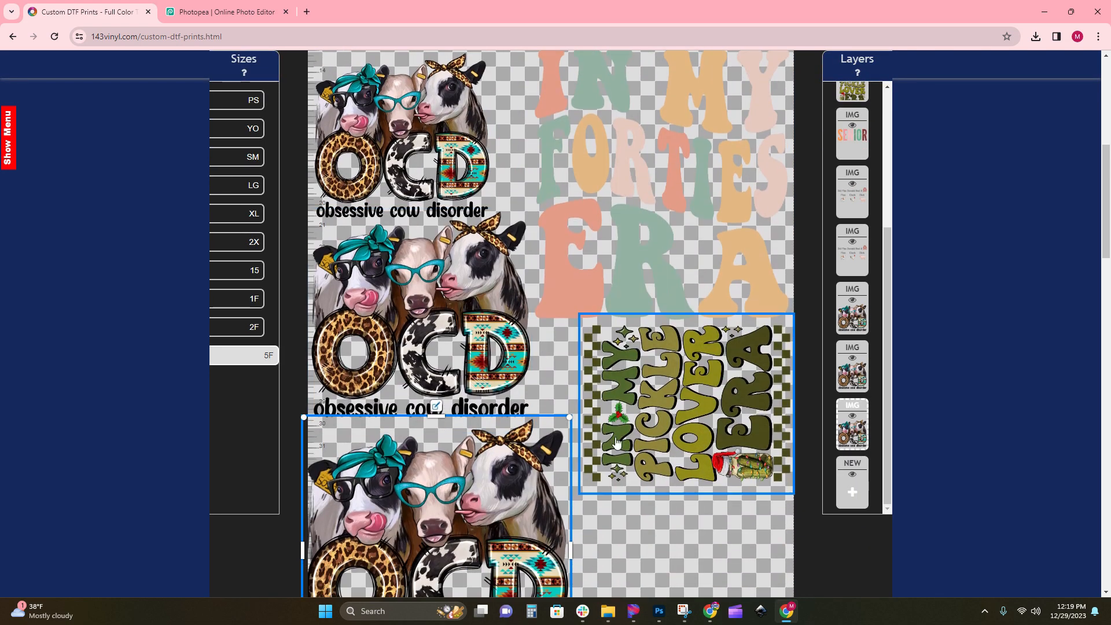
scroll(472, 486, down, 5)
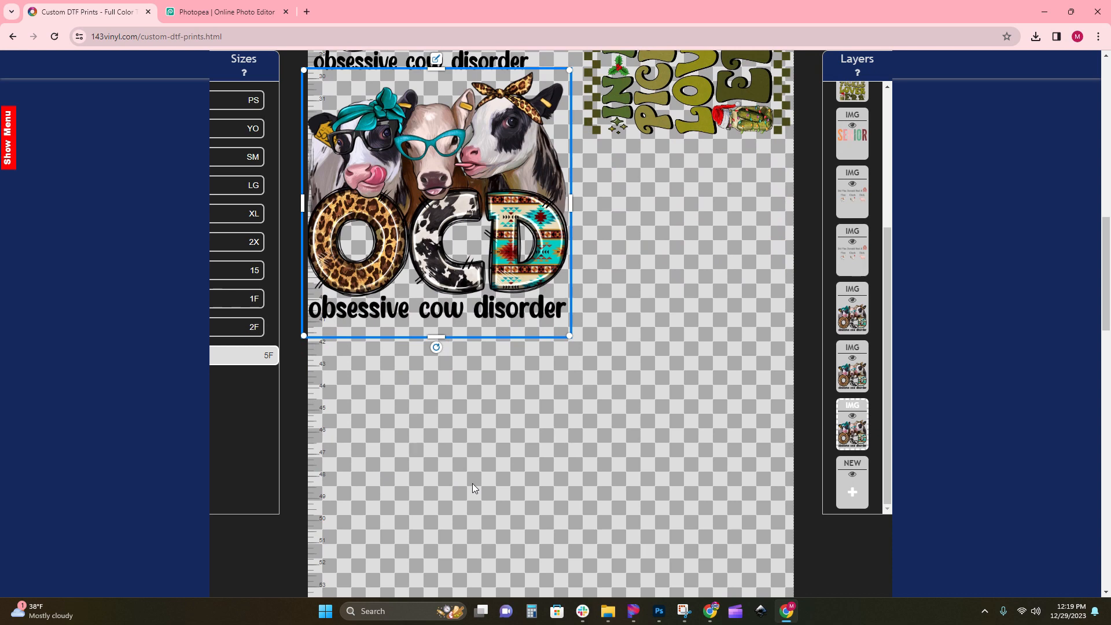
scroll(472, 484, down, 5)
scroll(441, 306, up, 4)
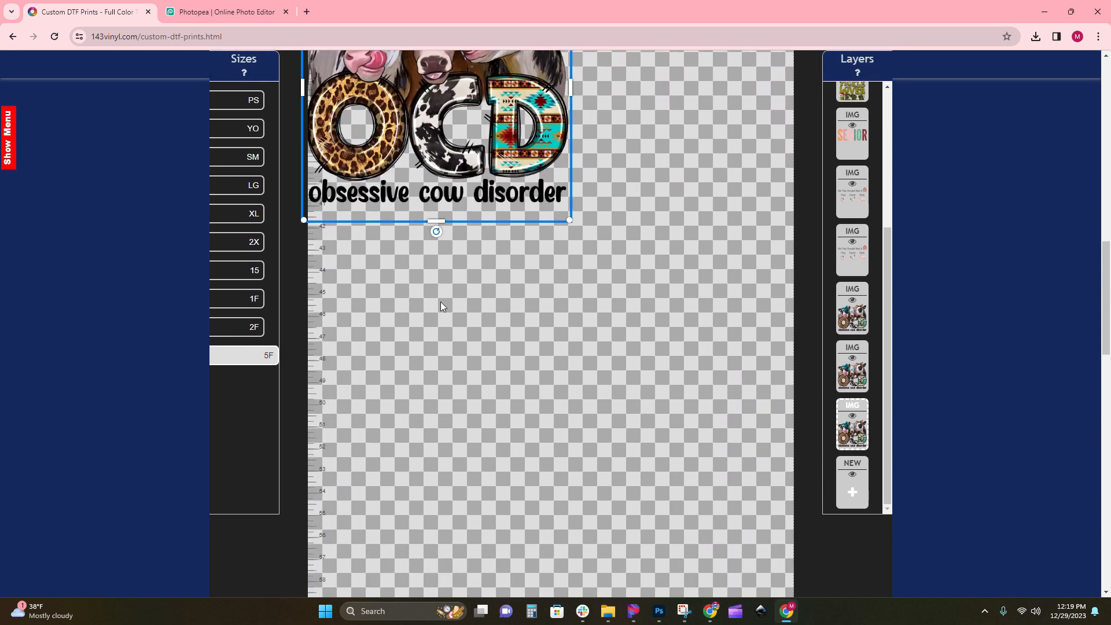
scroll(601, 302, up, 7)
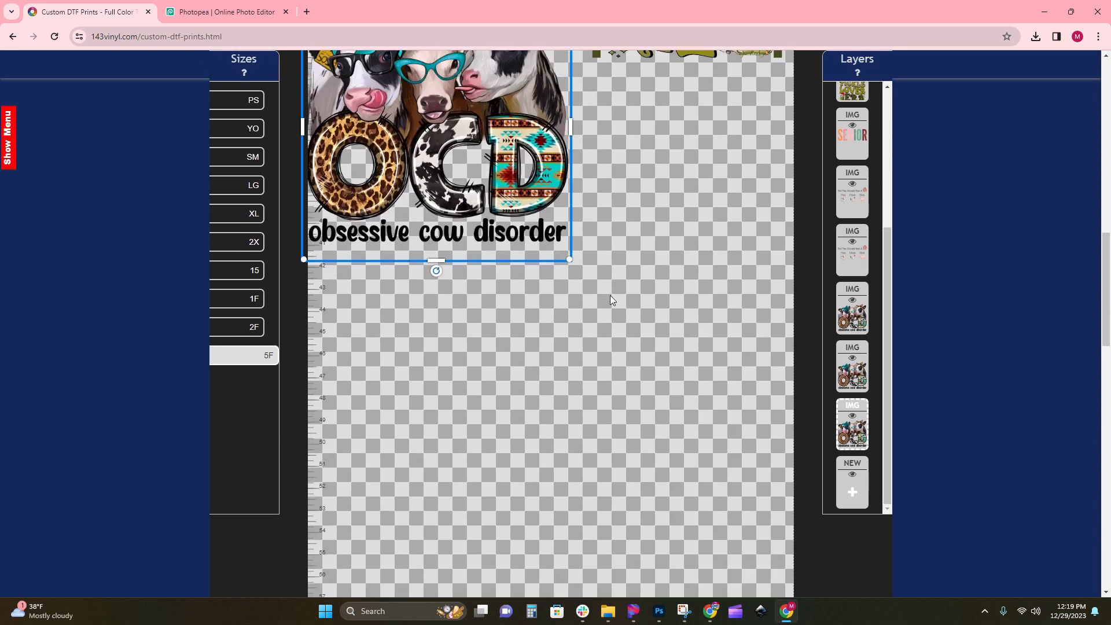
Duplicate the pickle design, set the copy's width to 10 inches, and place it below the largest cow design
click(672, 353)
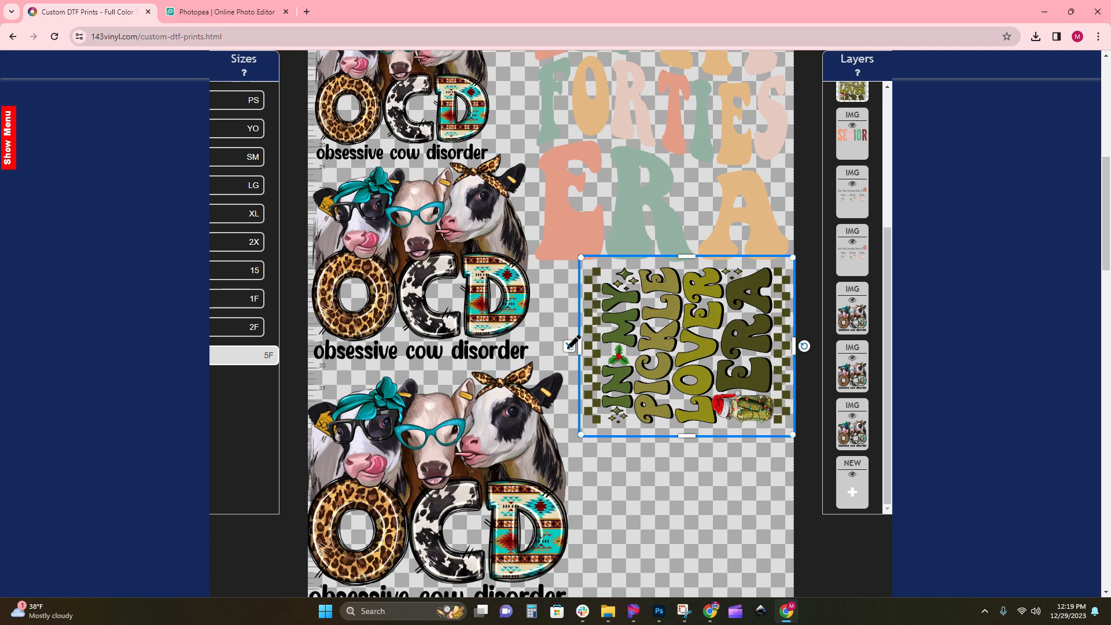
click(573, 345)
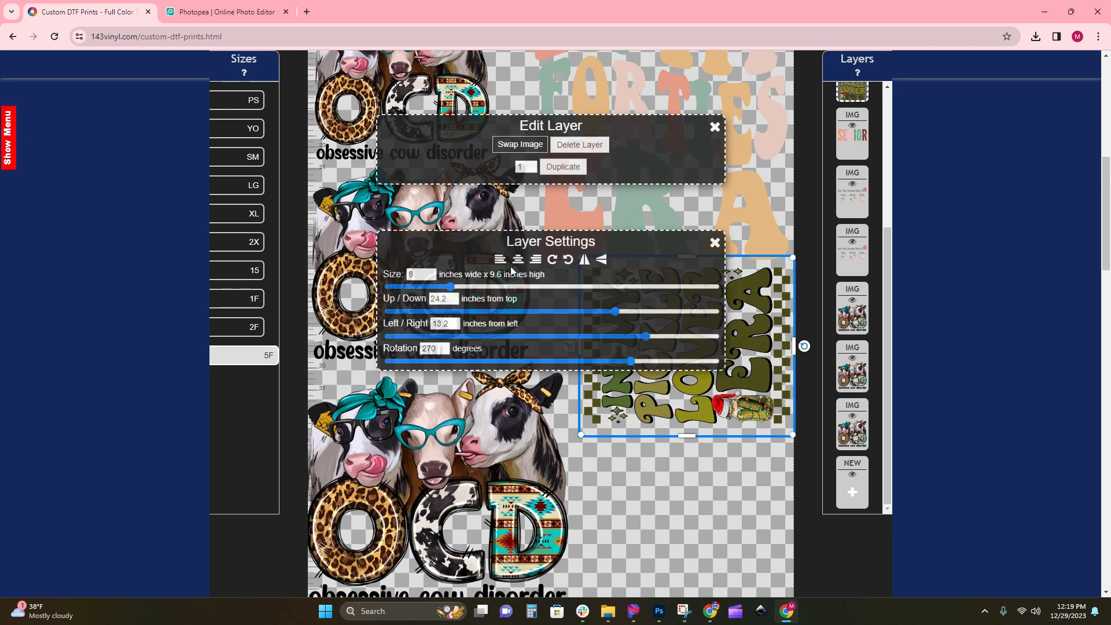
click(554, 167)
drag(425, 279, 382, 280)
text(1)
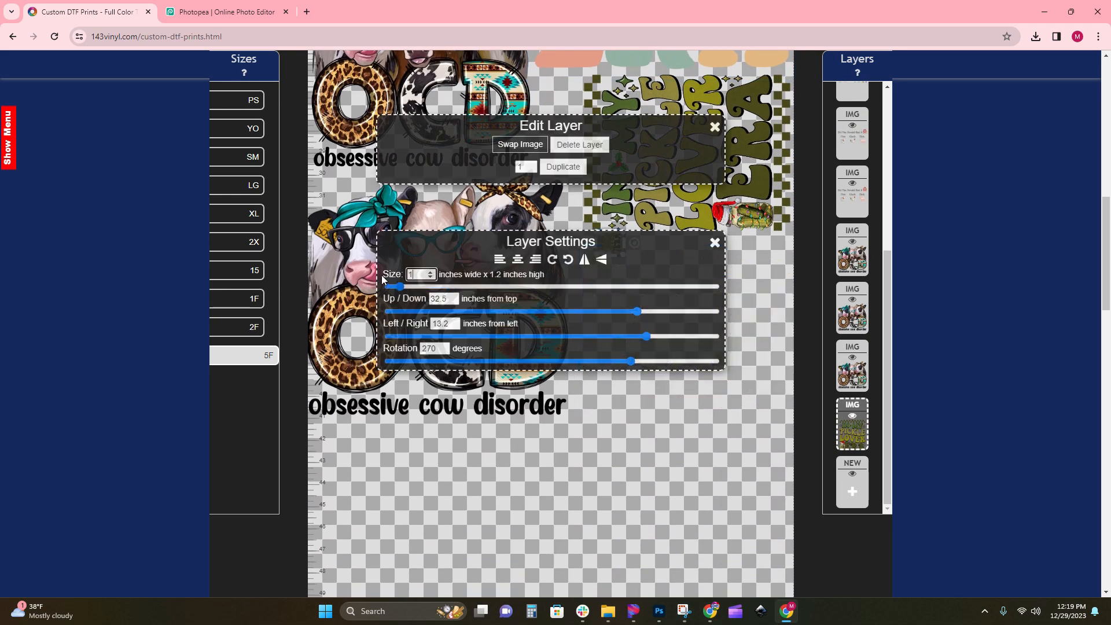
text(0)
scroll(762, 328, down, 2)
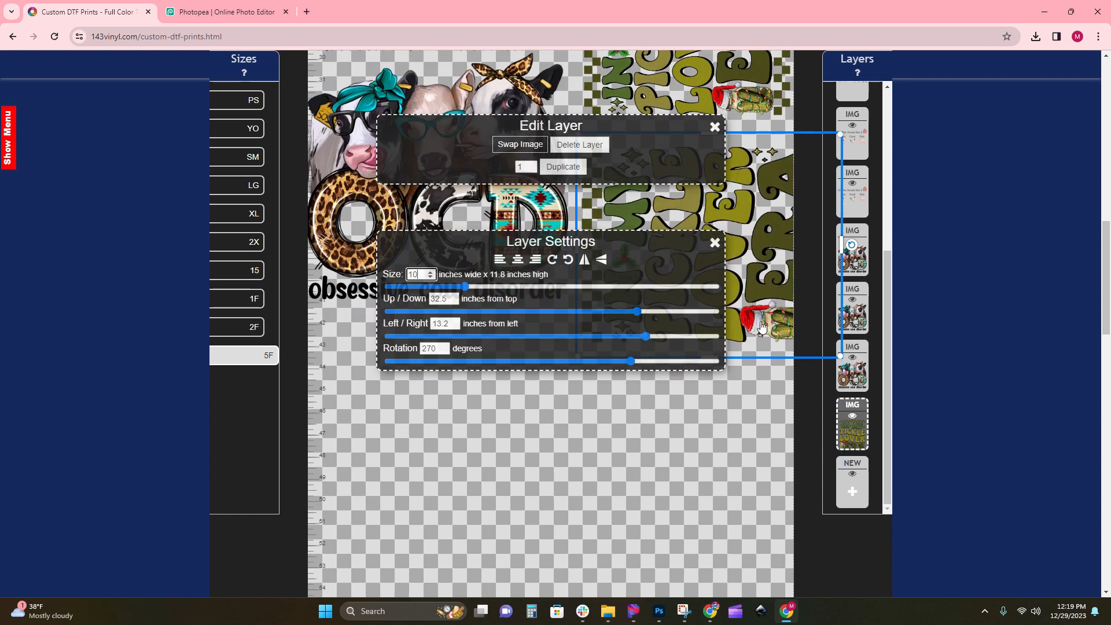
drag(763, 245, 501, 416)
Duplicate the 10-inch pickle copy, set the new copy's width to 12 inches, and shift it off the copy underneath
click(564, 169)
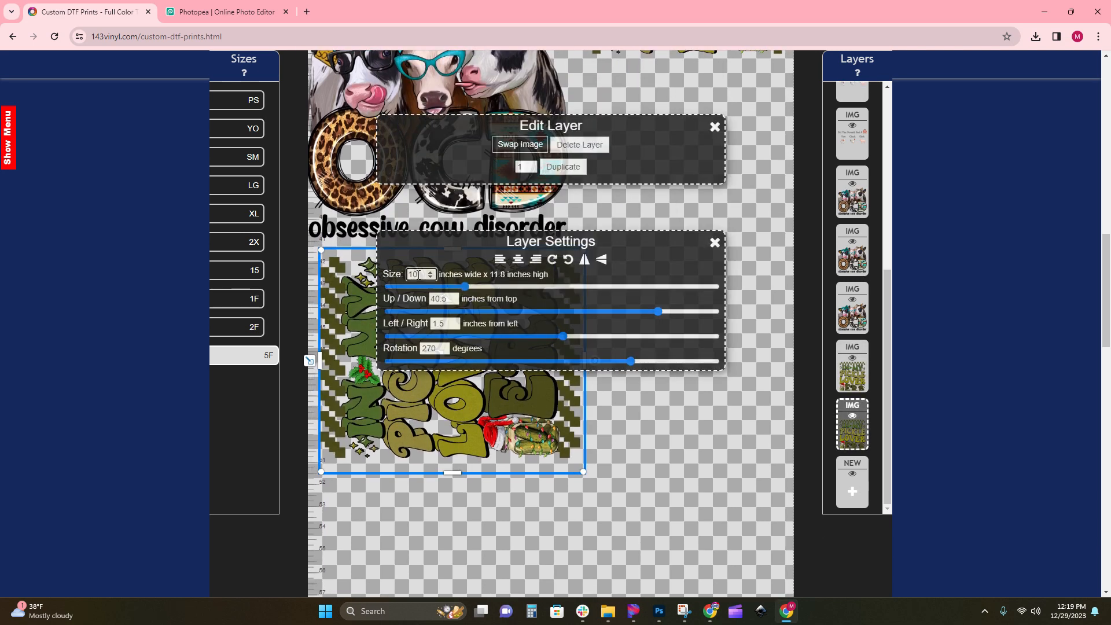
scroll(419, 275, up, 2)
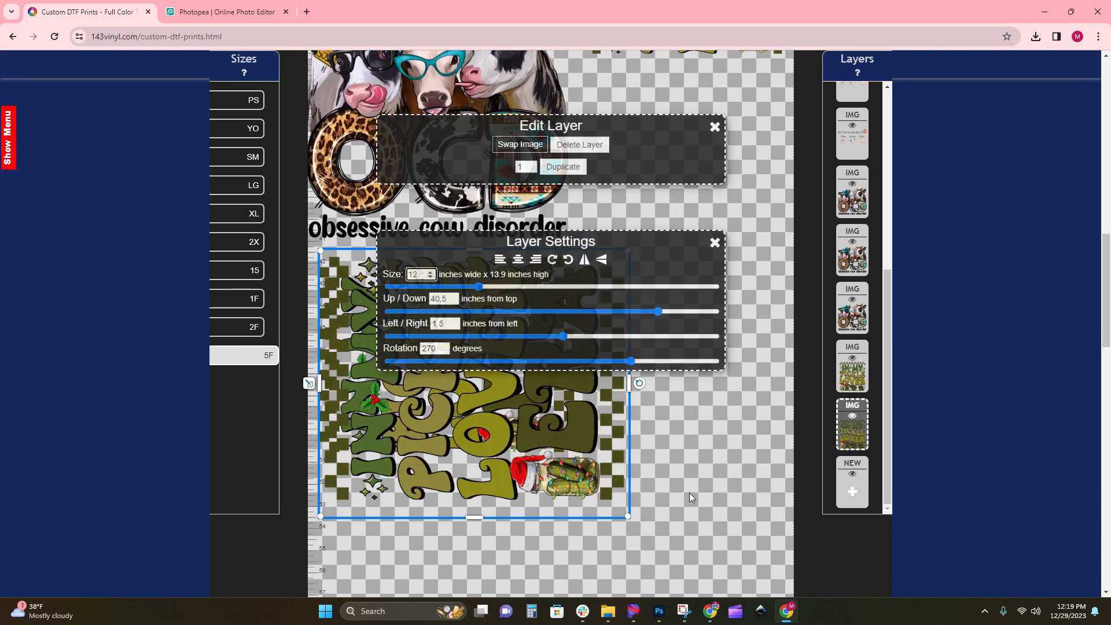
drag(619, 418, 670, 415)
Rotate the 12-inch pickle copy upright and move it to the empty area at the lower right of the sheet
drag(688, 377, 528, 540)
drag(522, 502, 525, 499)
scroll(524, 494, down, 3)
drag(543, 307, 674, 423)
Rotate the 10-inch pickle copy upright and fit it directly below the original pickle design, beside the largest cow design
scroll(590, 371, up, 4)
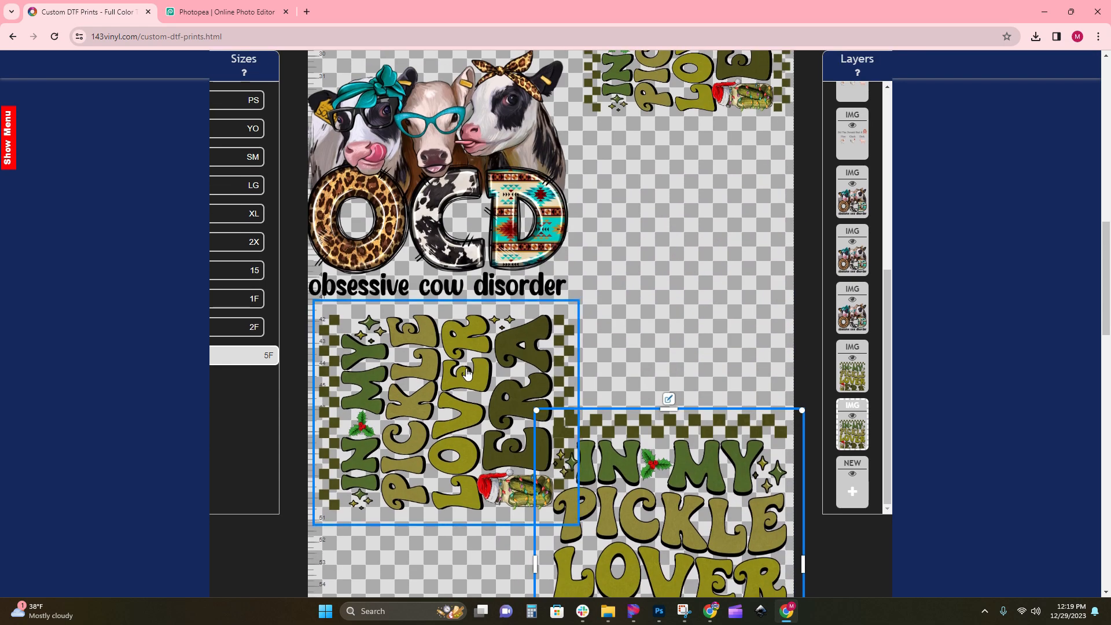
drag(482, 480, 542, 400)
drag(648, 333, 507, 429)
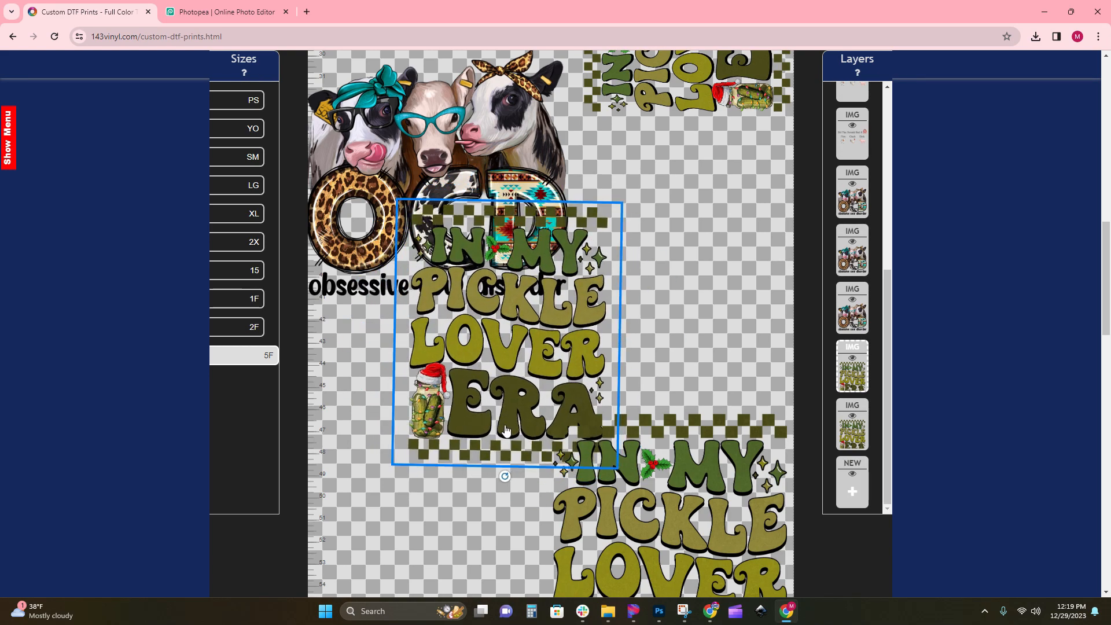
drag(463, 377, 641, 299)
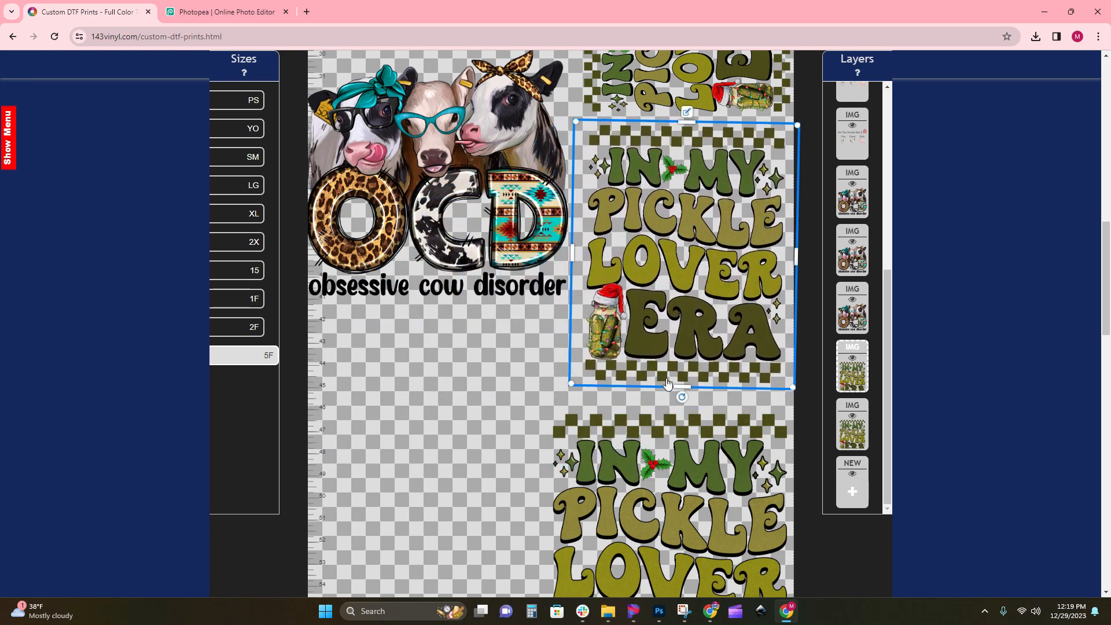
drag(677, 393, 683, 395)
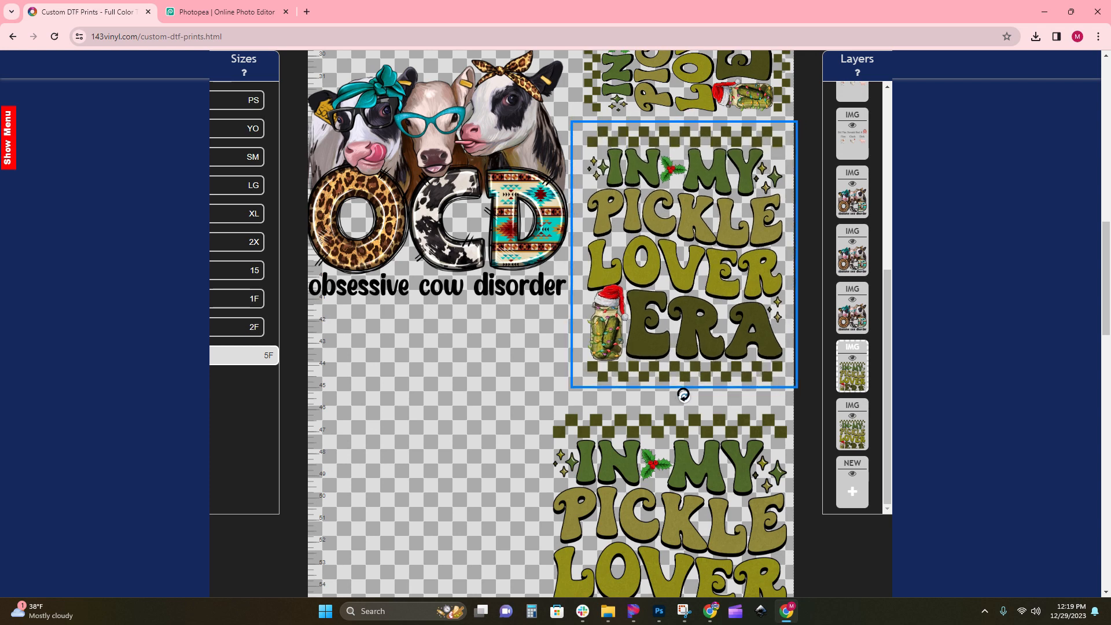
click(674, 464)
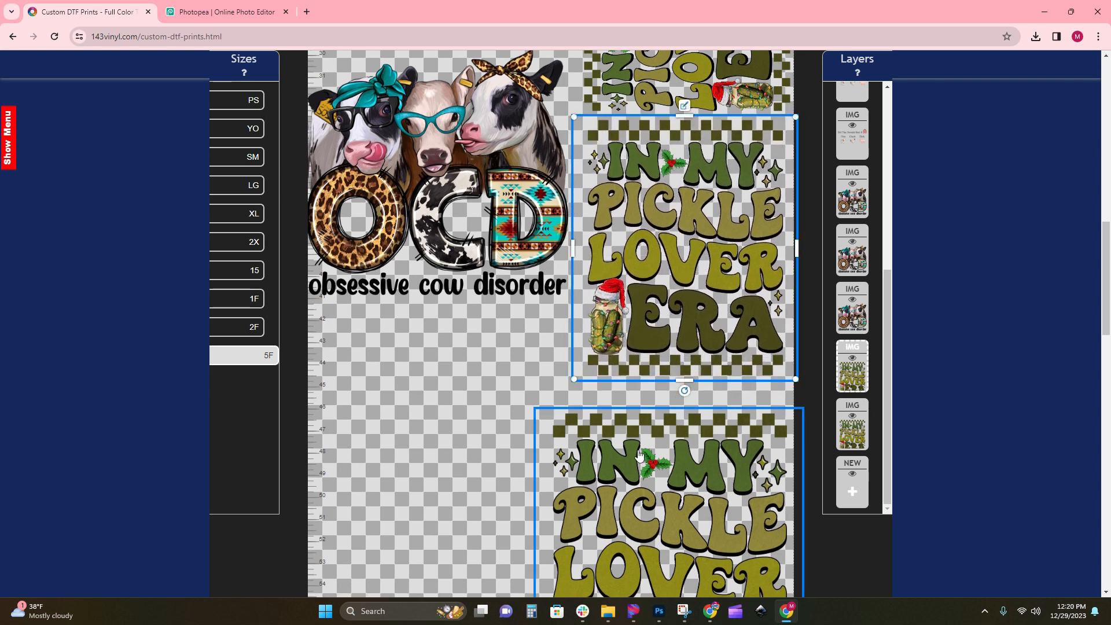
Move the 12-inch pickle copy directly below the largest cow design along the sheet's left edge
scroll(675, 464, down, 2)
drag(675, 464, 449, 355)
scroll(449, 356, down, 2)
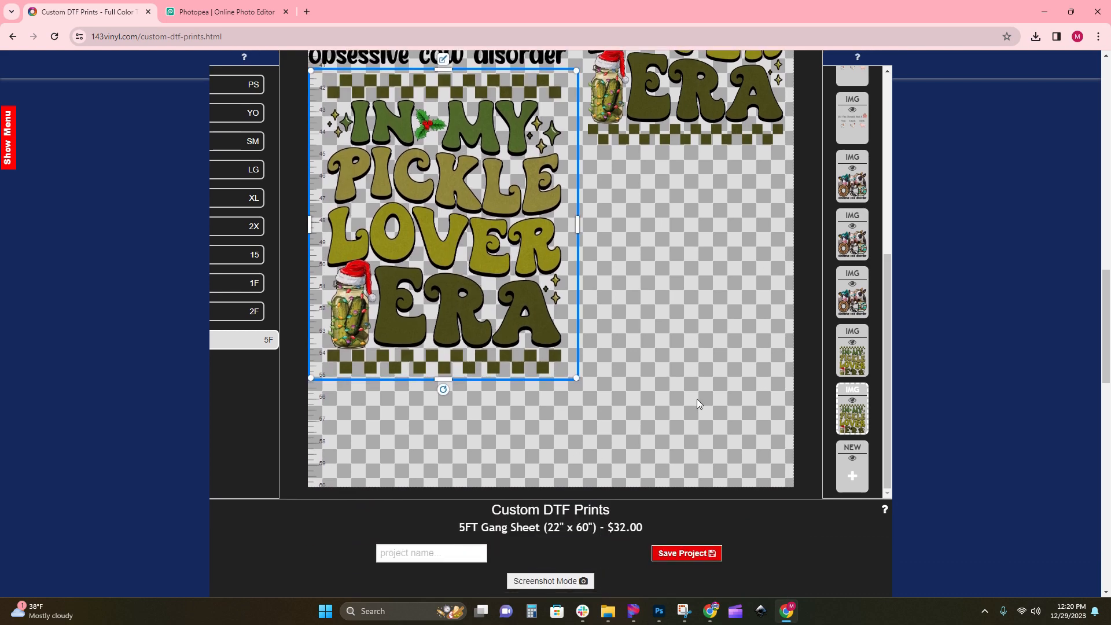
Review the arranged sheet from the bottom up, checking the spacing around the pickle, cow and Senior designs
scroll(697, 398, up, 3)
scroll(684, 501, up, 6)
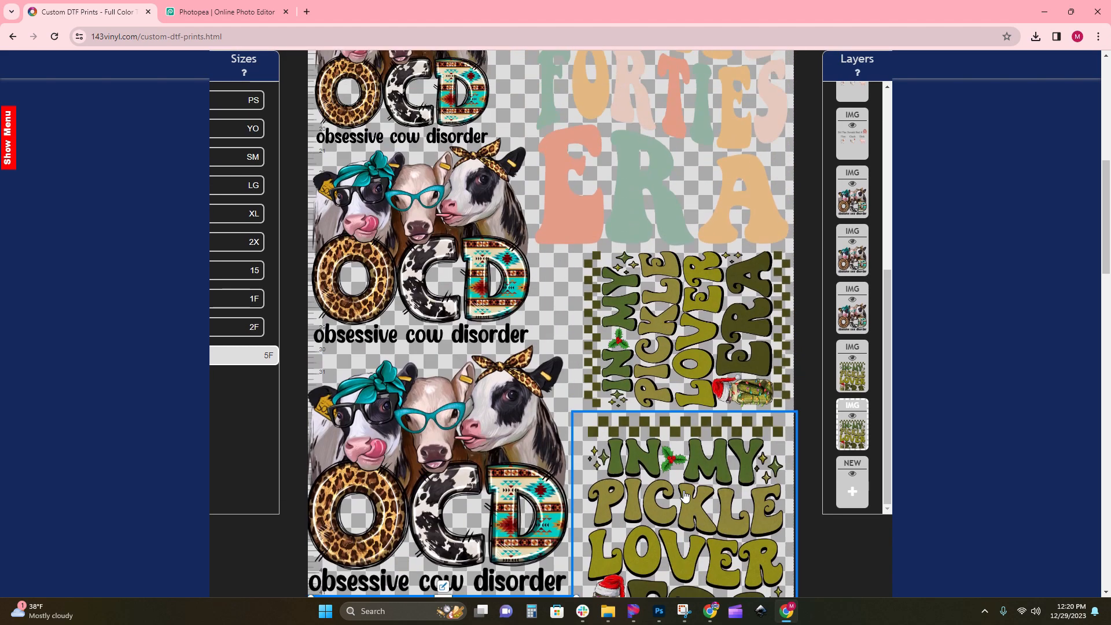
scroll(684, 494, up, 5)
scroll(429, 423, down, 2)
click(429, 423)
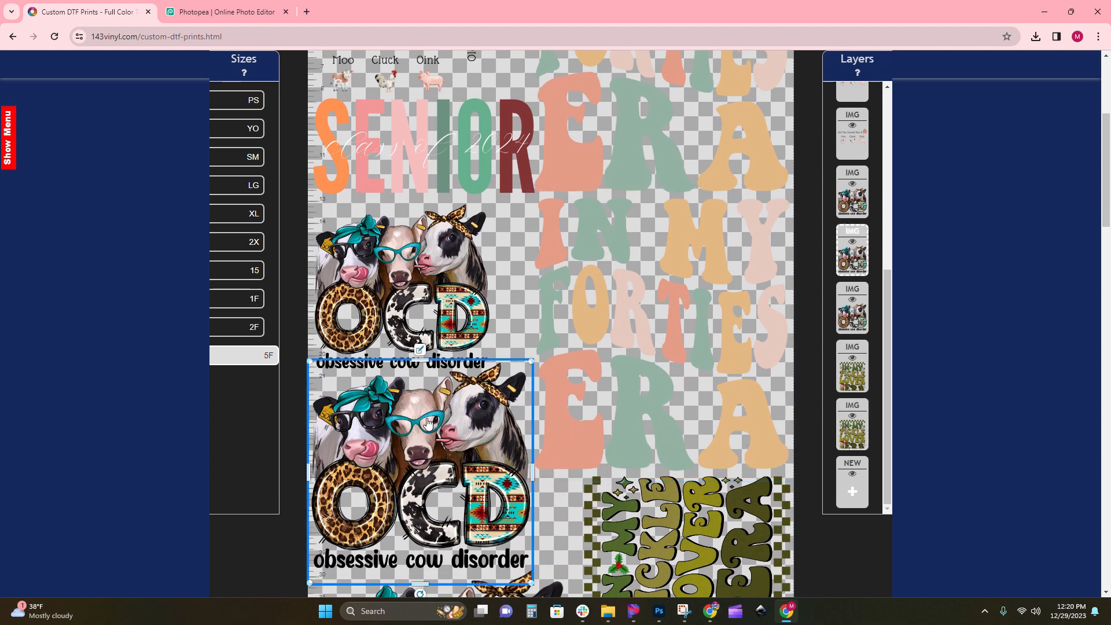
click(424, 343)
click(410, 194)
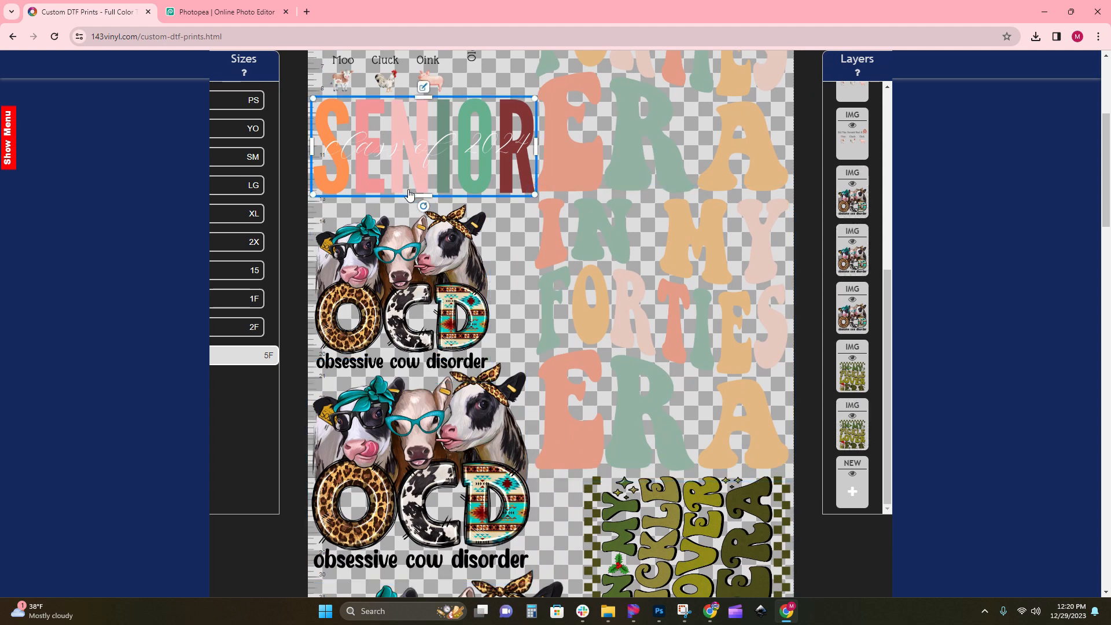
Duplicate the 8-inch cow design and fit the copy directly below the upright 10-inch pickle design on the sheet's right side
click(410, 226)
click(401, 191)
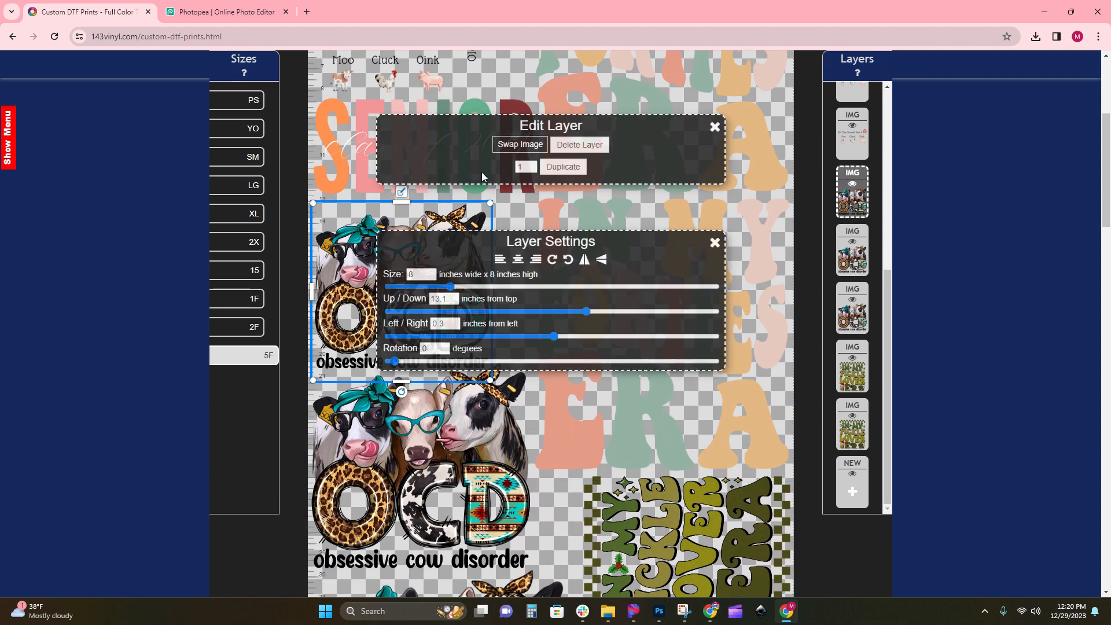
click(561, 168)
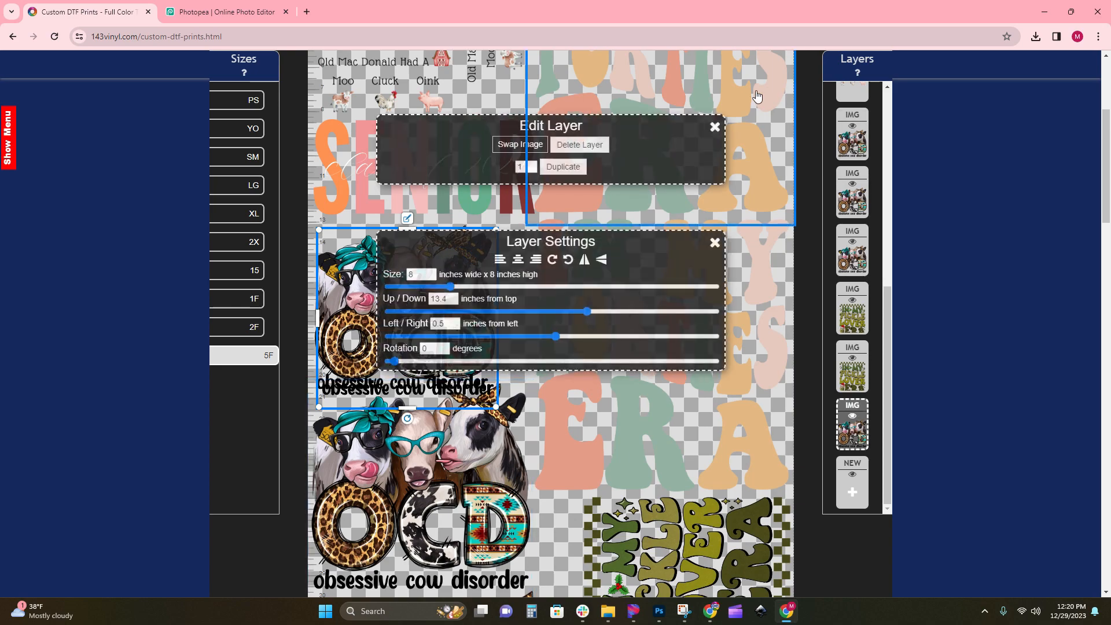
click(715, 128)
drag(431, 306, 708, 481)
scroll(572, 429, down, 3)
scroll(601, 428, down, 3)
scroll(625, 457, down, 3)
scroll(706, 486, down, 3)
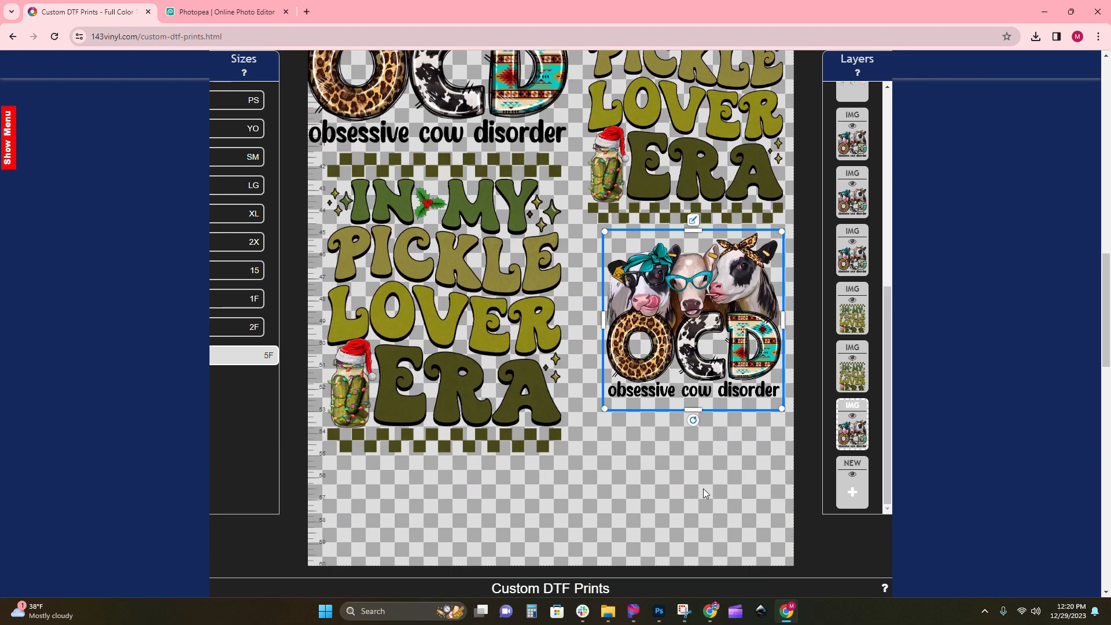
drag(712, 347, 711, 341)
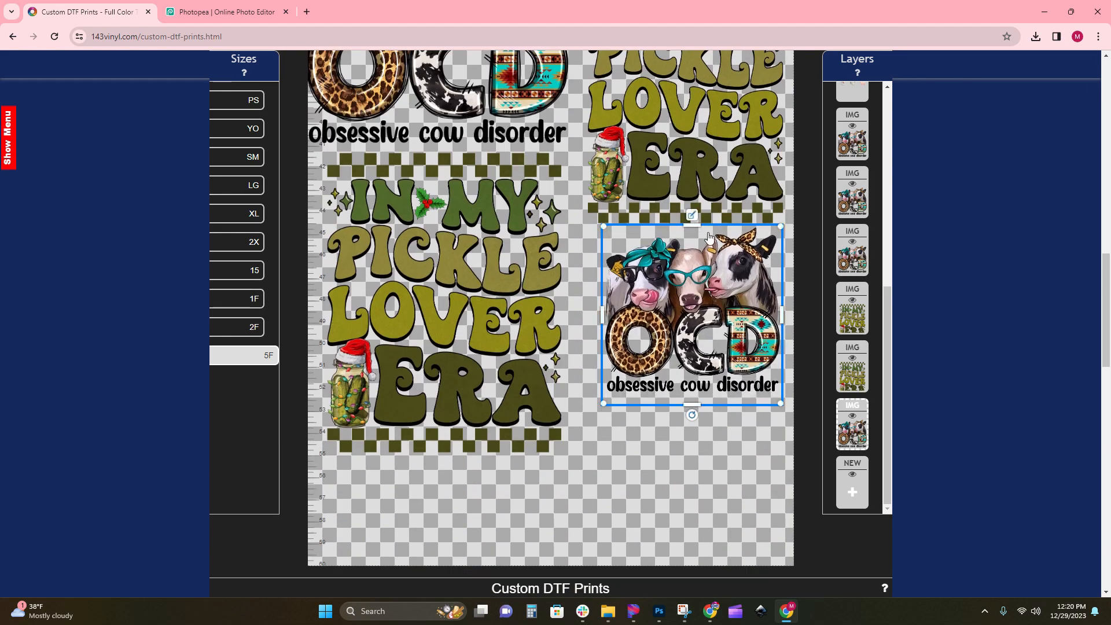
Duplicate the new 8-inch cow copy and place it directly underneath, in the sheet's lower right corner
click(698, 215)
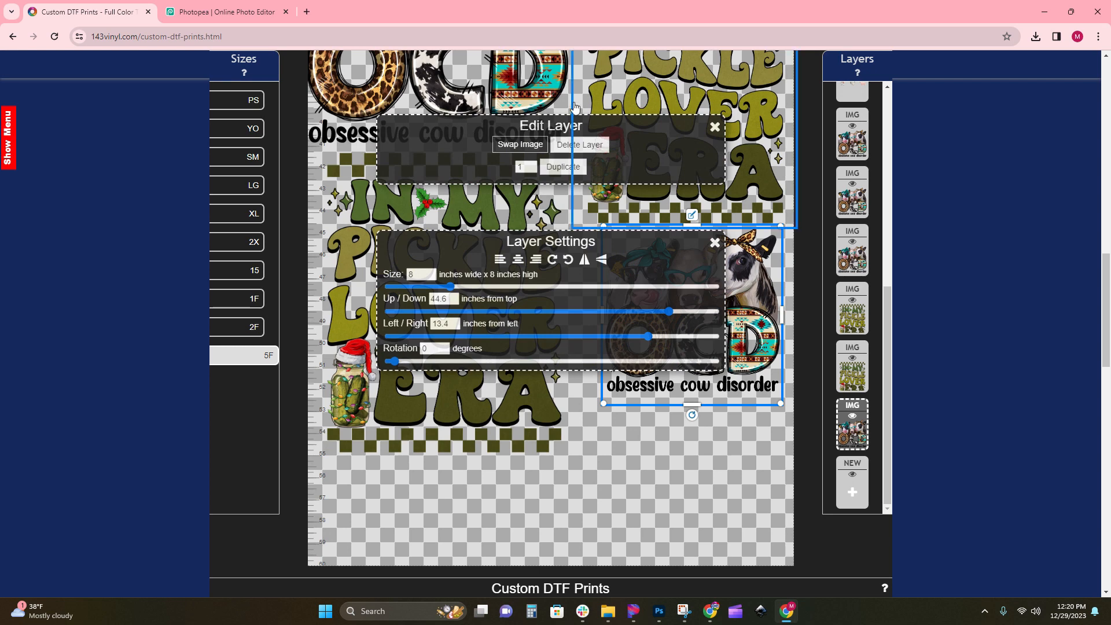
click(561, 167)
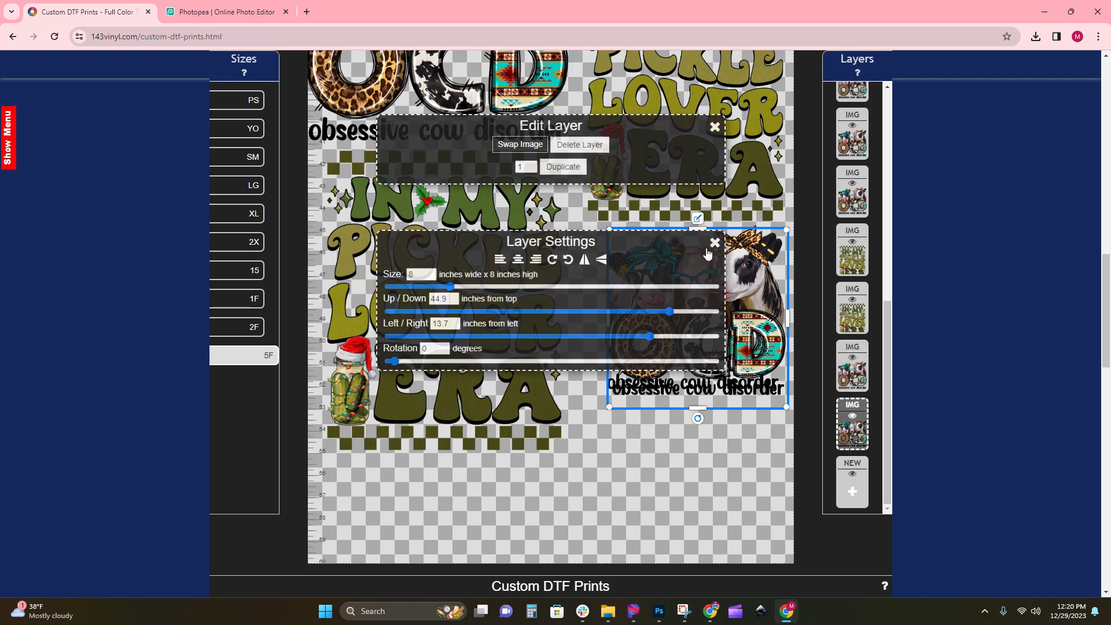
click(714, 244)
drag(742, 313, 745, 477)
Make two copies of the horizontal 6-inch Old Mac Donald design near the top of the sheet
scroll(745, 477, up, 20)
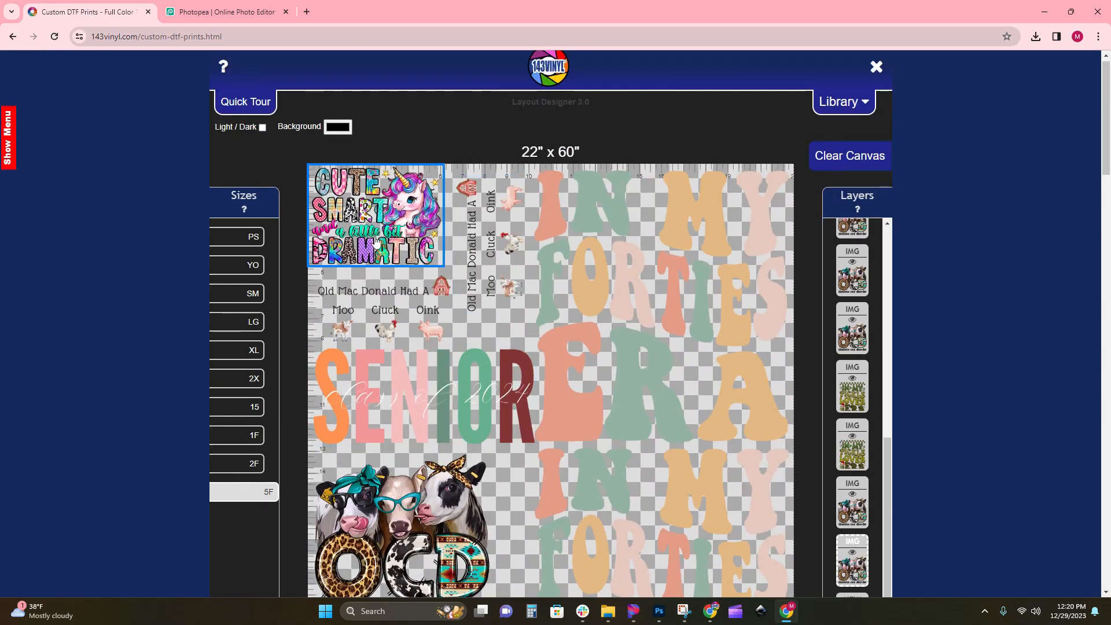
click(379, 301)
click(384, 265)
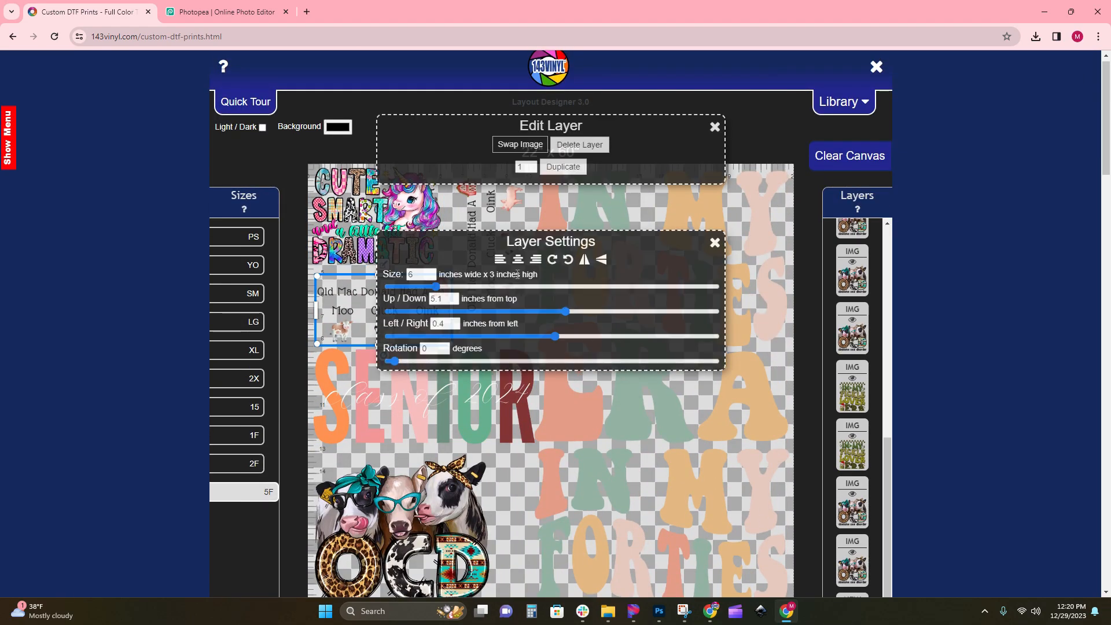
click(565, 167)
click(572, 169)
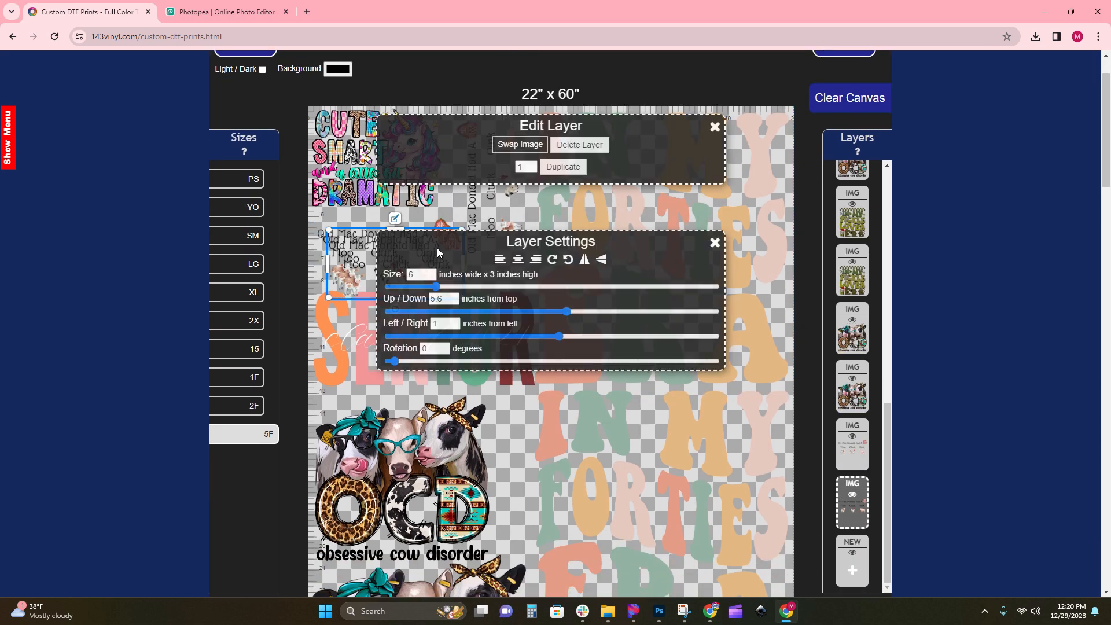
Move one Old Mac Donald copy down to the empty strip below the 12-inch pickle design, at the sheet's left edge
drag(438, 275, 426, 424)
scroll(425, 424, down, 2)
drag(419, 284, 453, 467)
scroll(453, 467, down, 3)
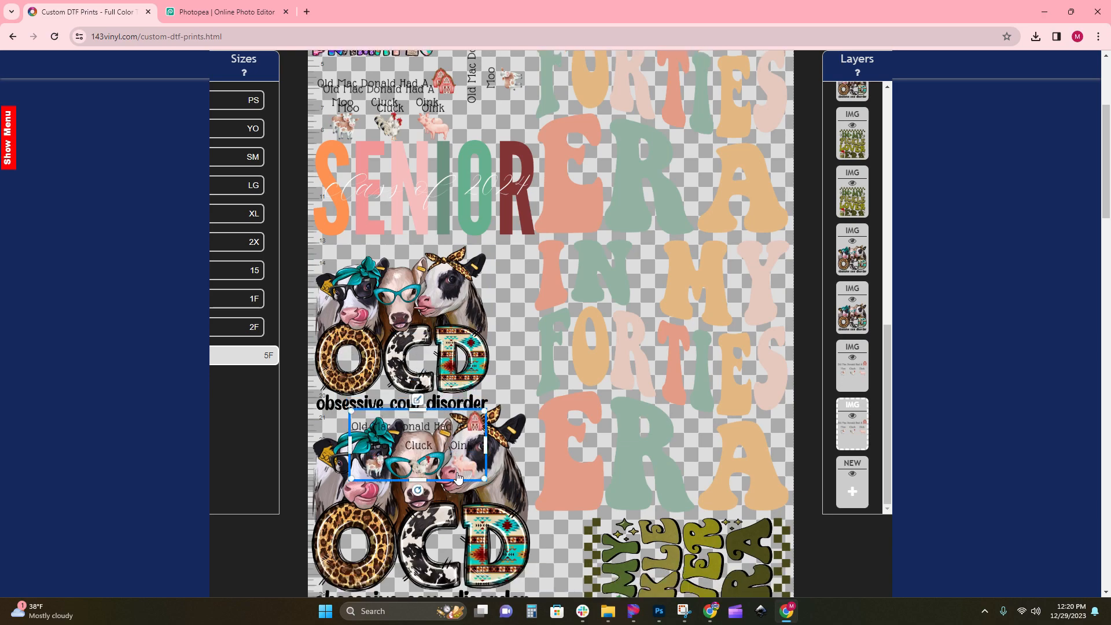
drag(446, 318, 440, 515)
scroll(440, 514, down, 4)
drag(430, 276, 421, 522)
scroll(421, 523, down, 1)
scroll(420, 522, down, 3)
drag(417, 295, 420, 473)
scroll(420, 473, down, 4)
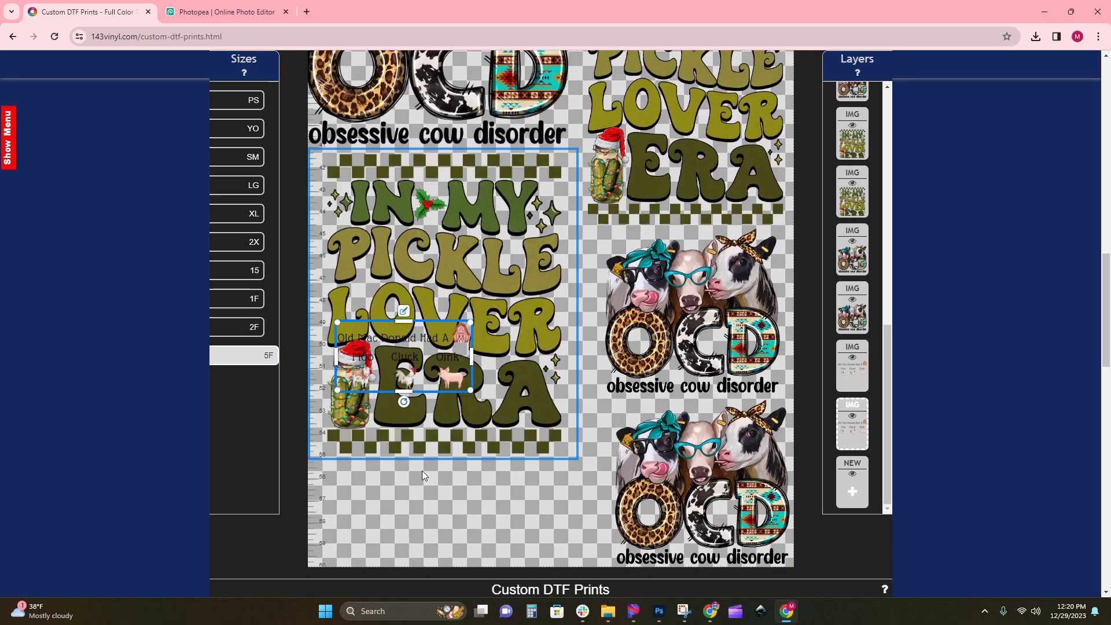
drag(420, 279, 396, 398)
Move the second Old Mac Donald copy down beside the first, between it and the lowest cow design
scroll(396, 398, up, 17)
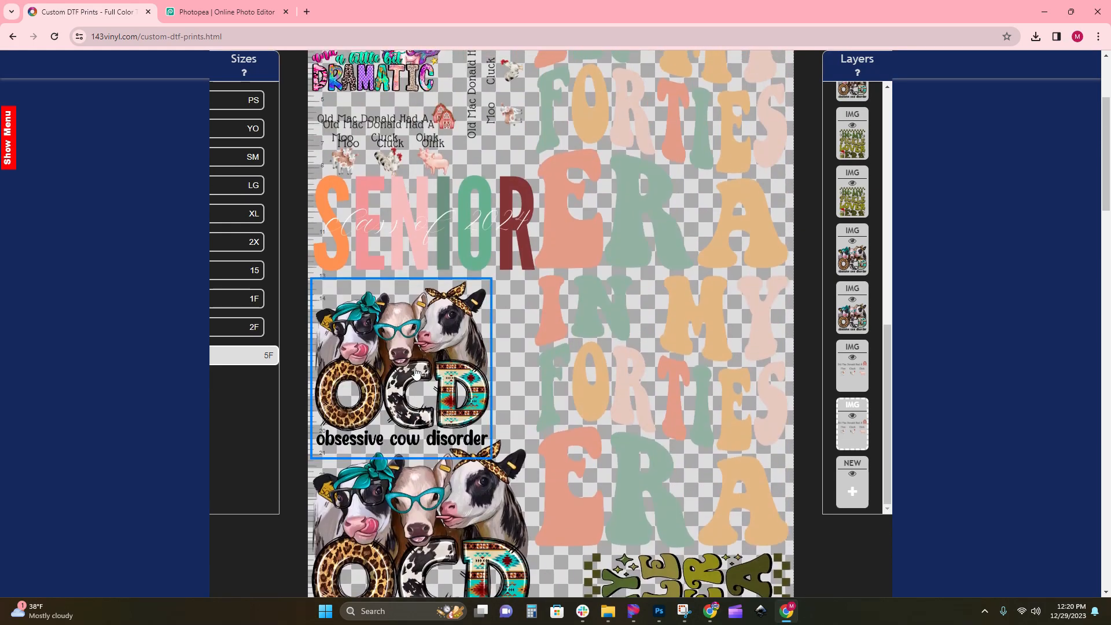
scroll(417, 543, down, 5)
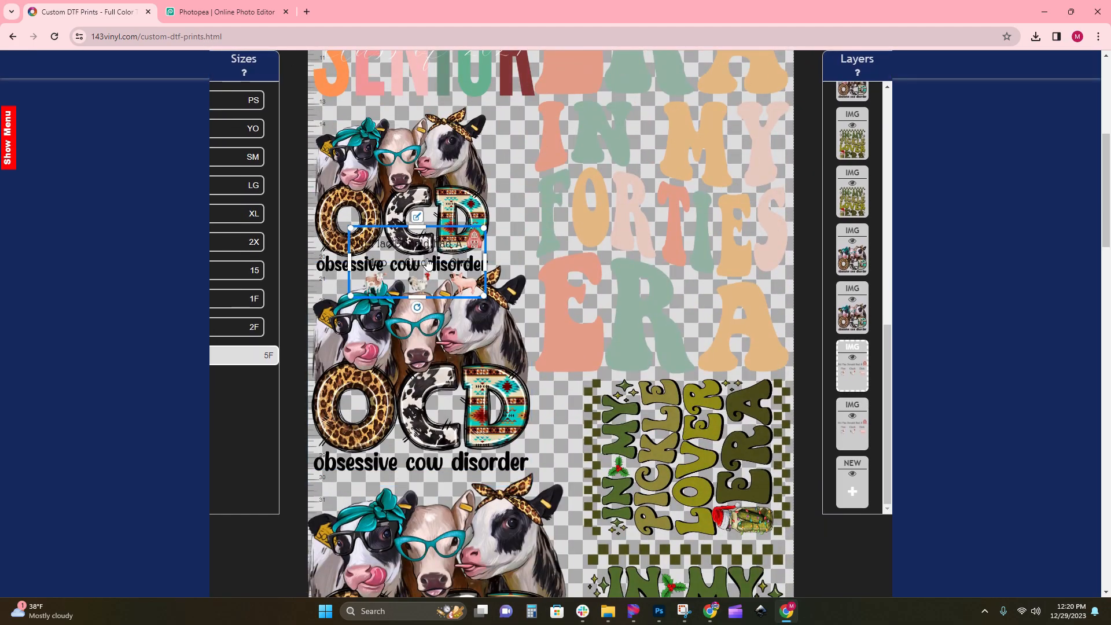
scroll(550, 582, down, 3)
drag(546, 404, 544, 485)
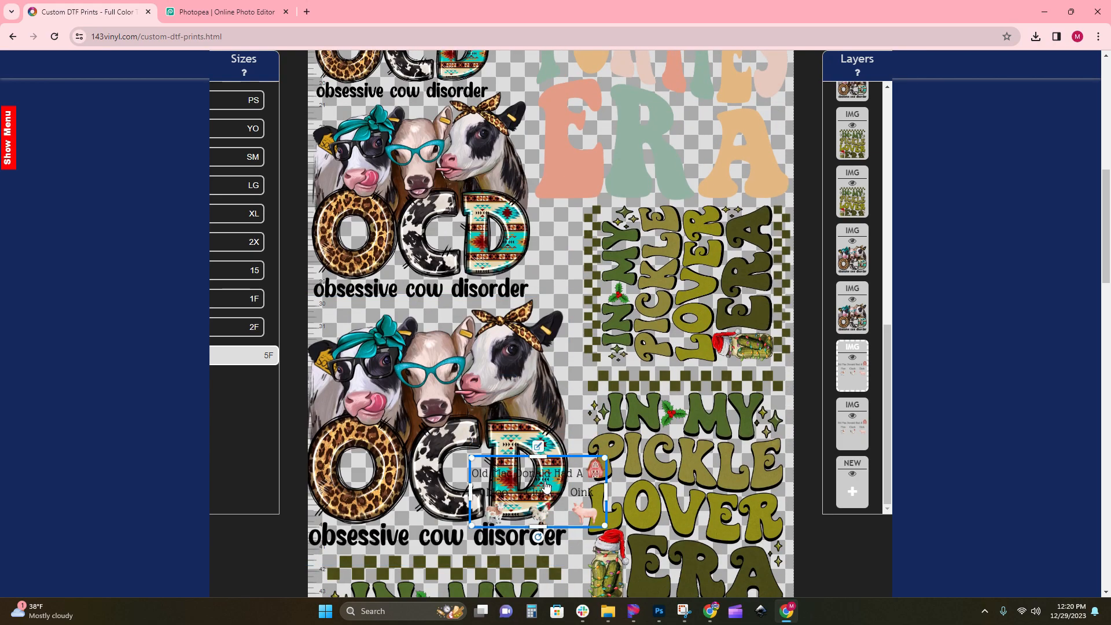
scroll(541, 463, down, 5)
drag(560, 207, 560, 410)
scroll(562, 376, down, 4)
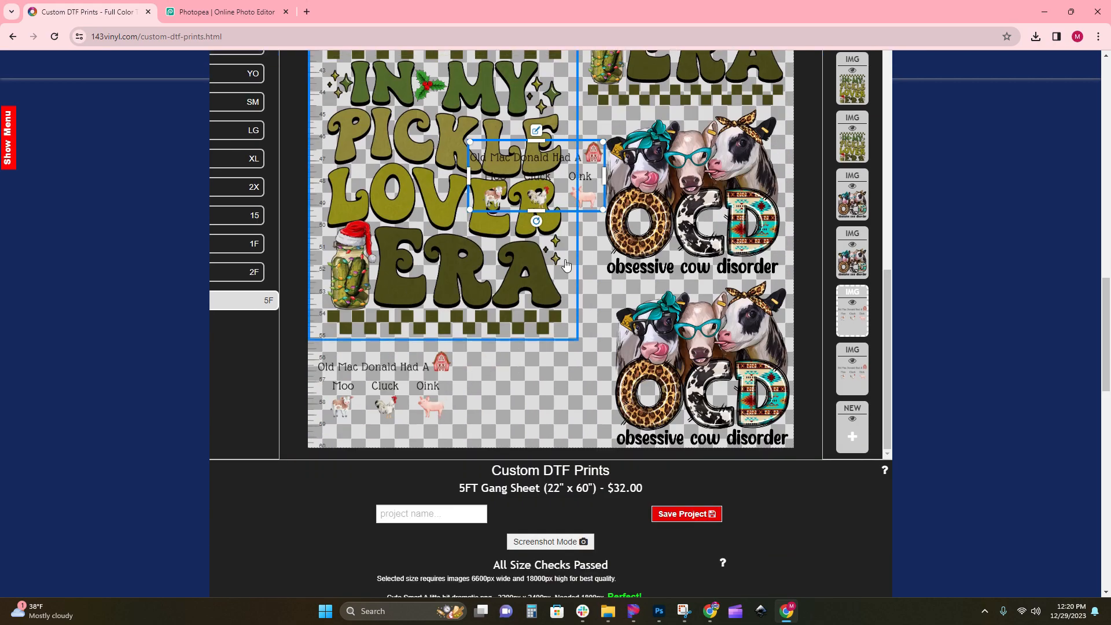
drag(561, 184, 555, 397)
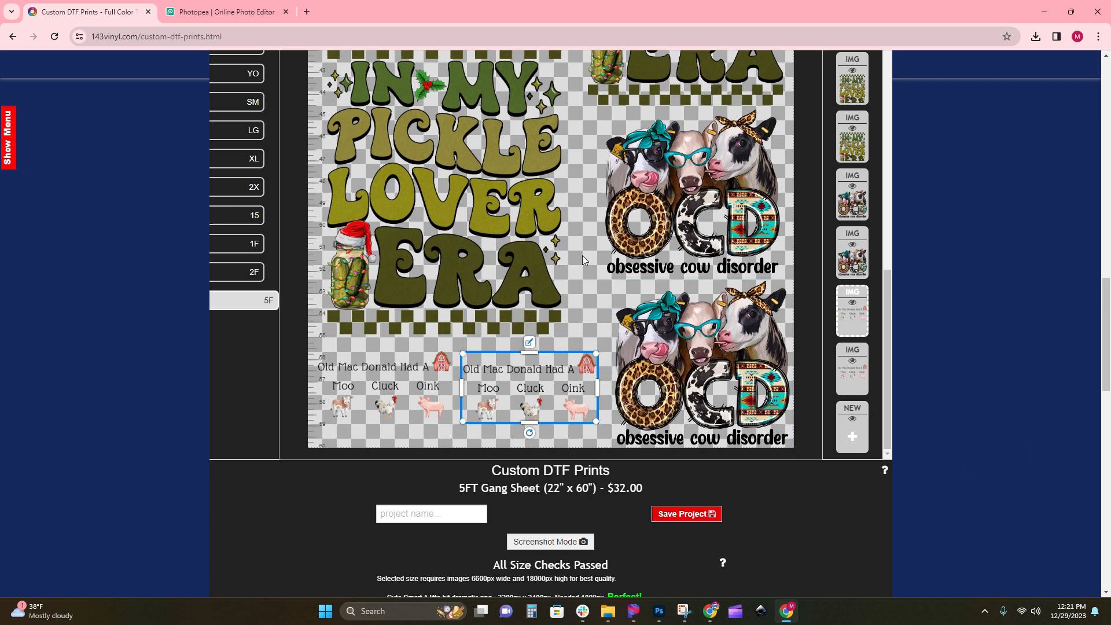
Widen the gap between the 12-inch pickle design and the two lower cow copies by shifting the pickle left and the cows right
click(430, 312)
scroll(430, 312, up, 2)
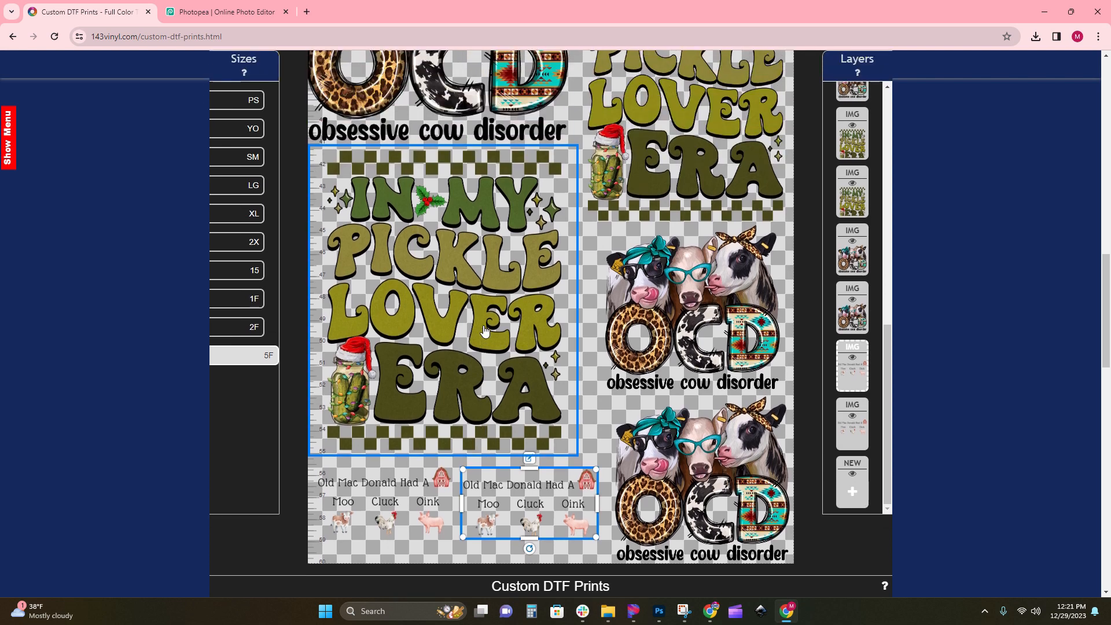
drag(430, 313, 425, 313)
drag(725, 330, 735, 330)
click(749, 447)
drag(749, 446, 753, 447)
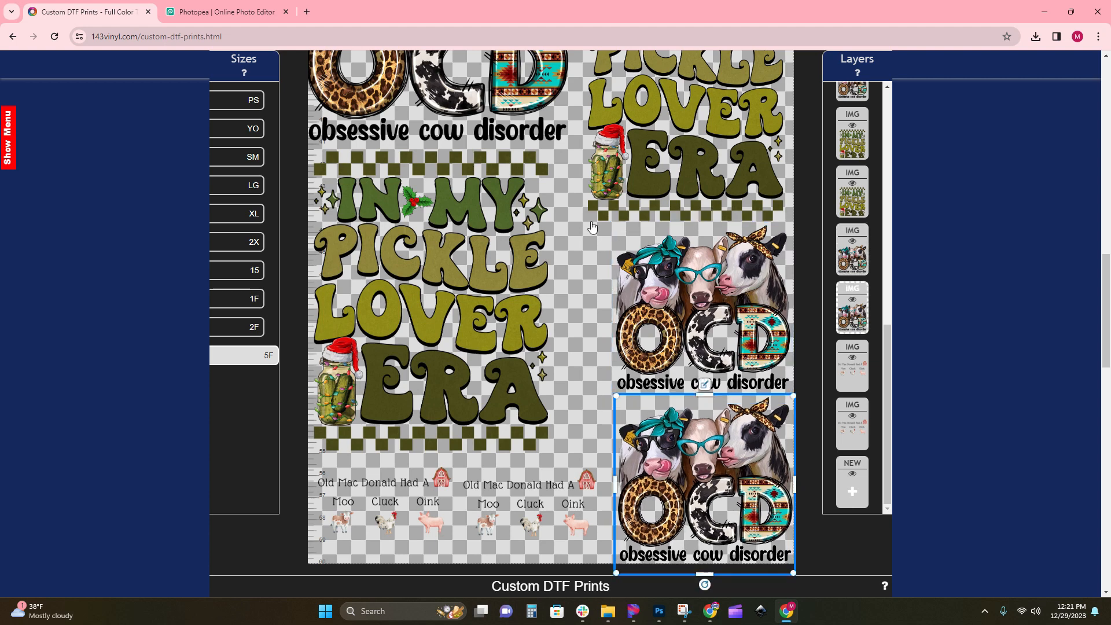
Duplicate the right-hand Old Mac Donald design in the bottom row and move the copy up over the pickle design's lower corner
click(551, 493)
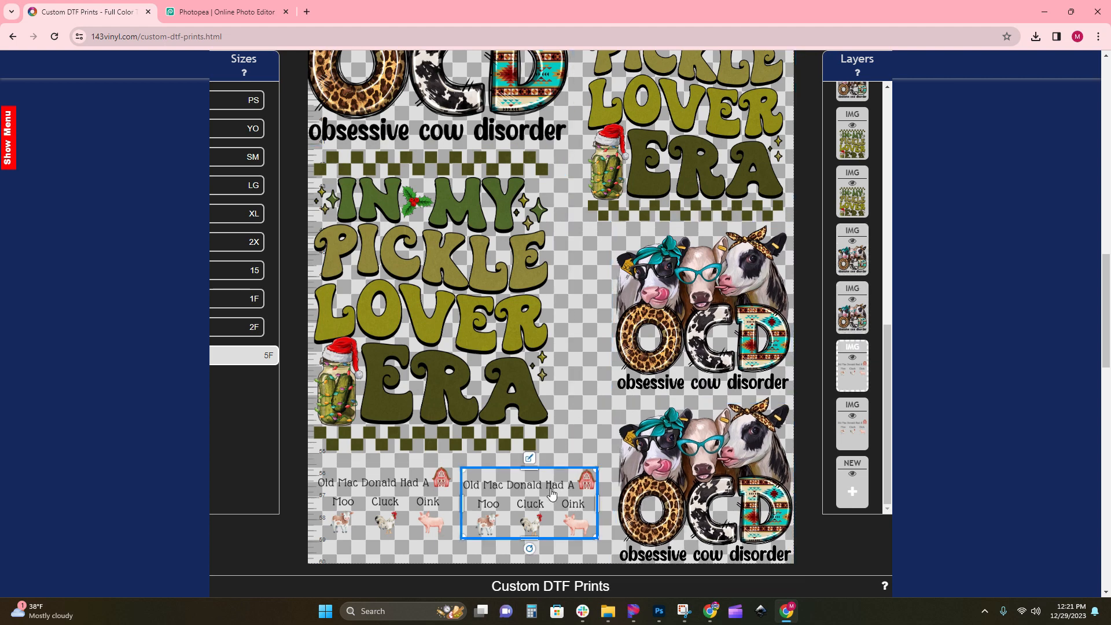
click(529, 458)
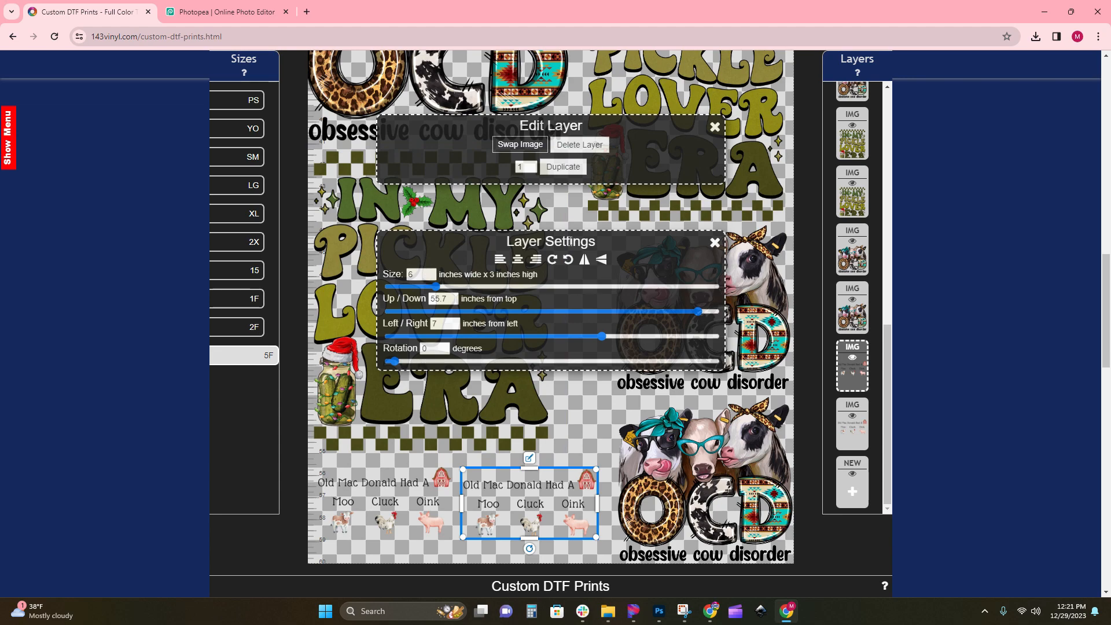
scroll(555, 393, down, 4)
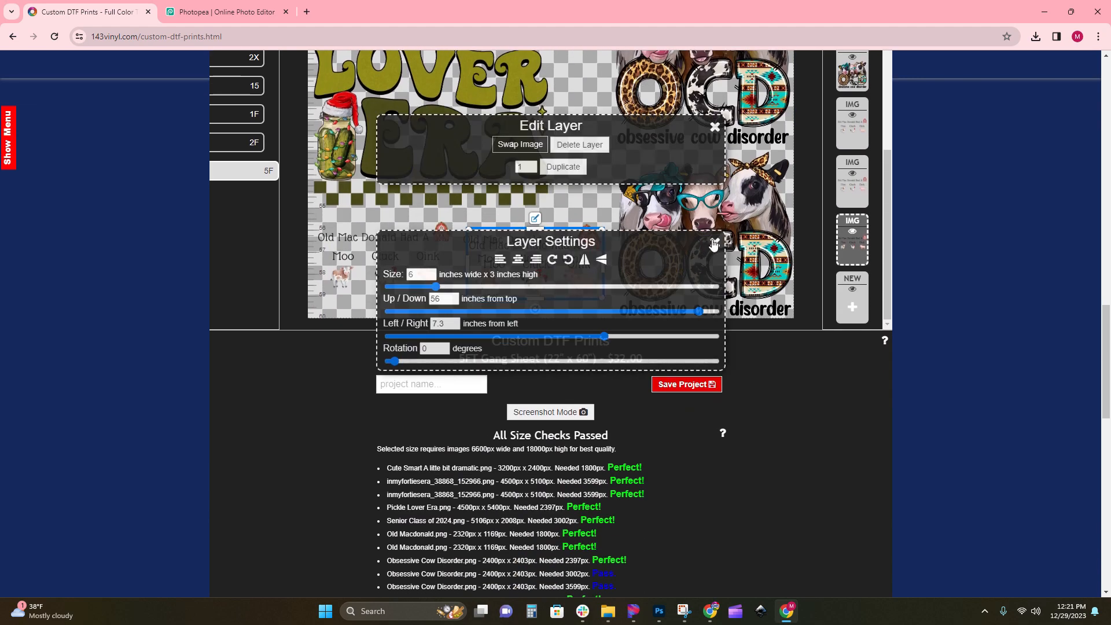
click(714, 243)
scroll(716, 460, up, 3)
drag(579, 457, 589, 392)
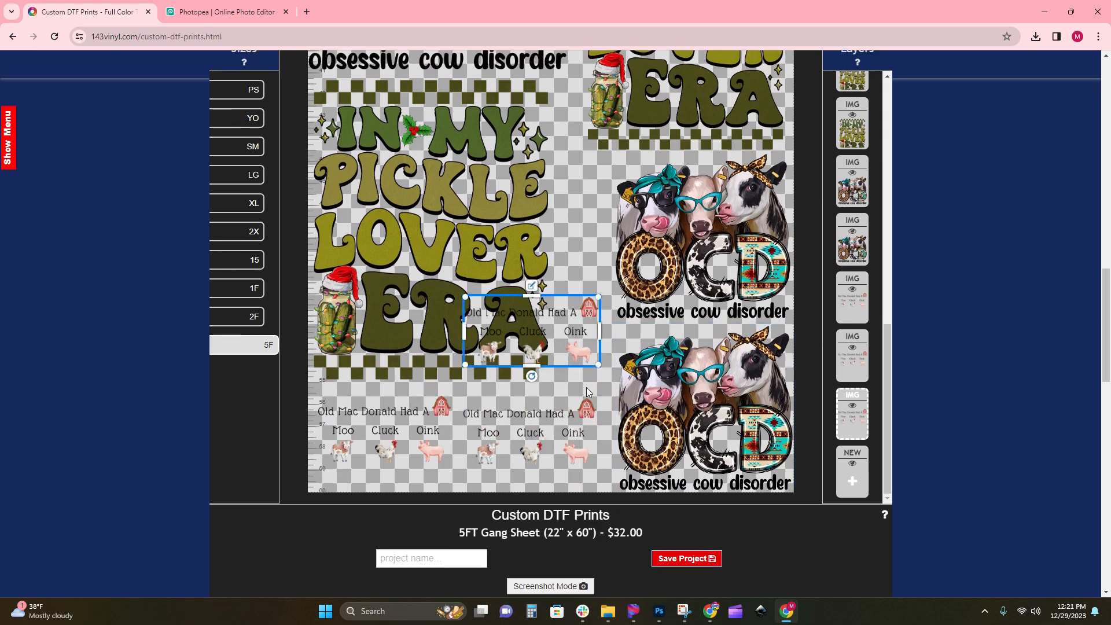
scroll(589, 391, up, 2)
Resize the new Old Mac Donald copy to 3 inches wide and stand it at 270 degrees in the gap beside the cows
click(532, 400)
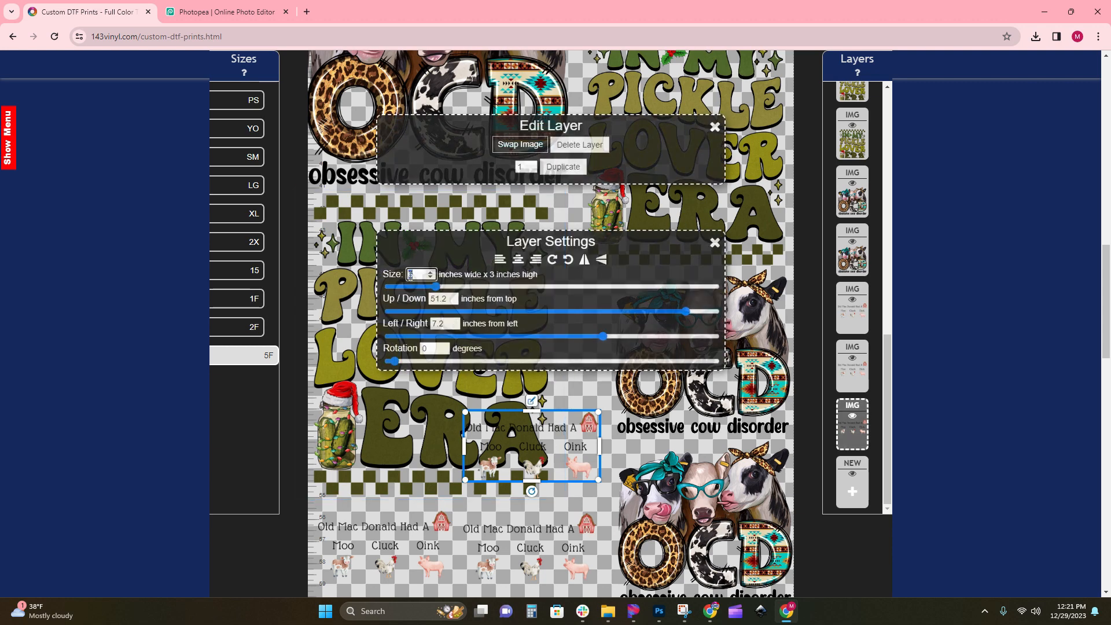
text(3)
click(558, 438)
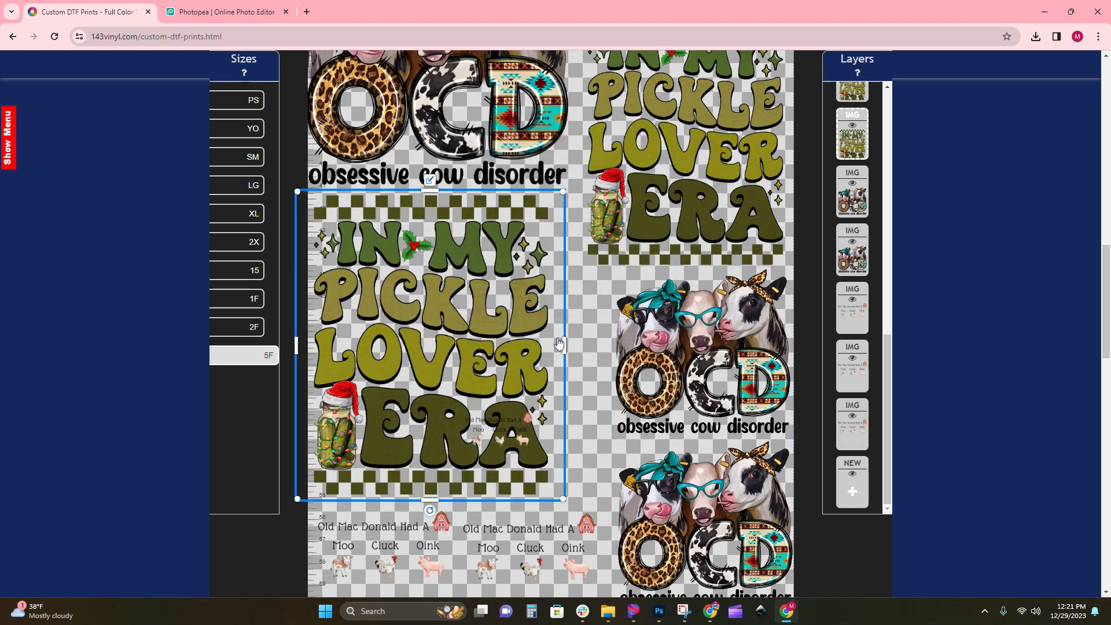
drag(491, 435, 620, 325)
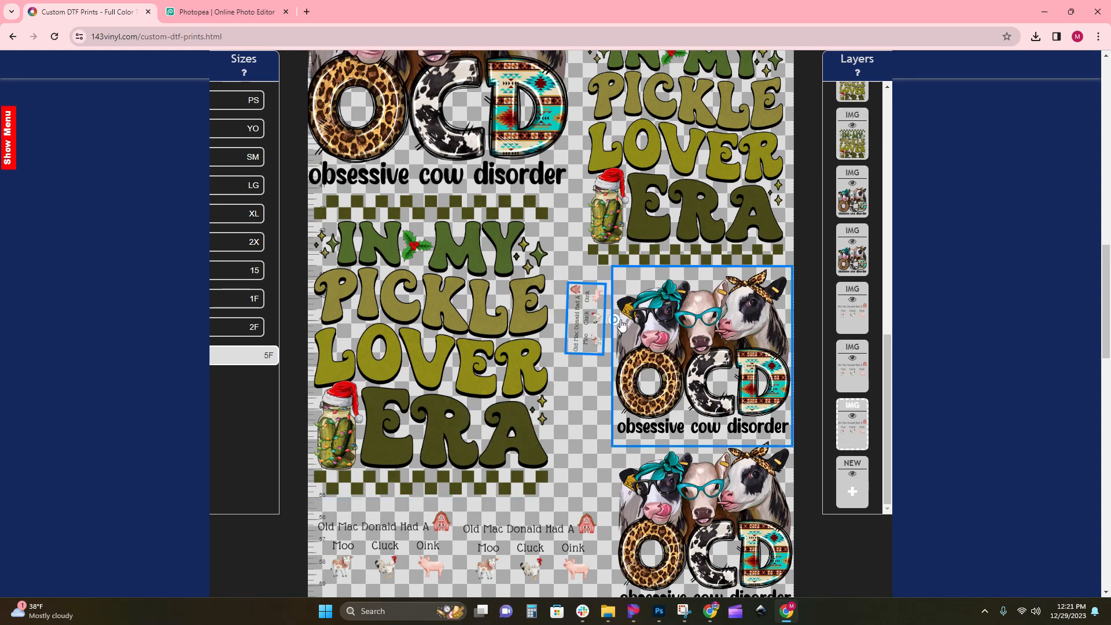
Duplicate the rotated 3-inch Old Mac Donald design twice, stacking the copies below it at 49.4 and 52.7 inches from the top
click(560, 321)
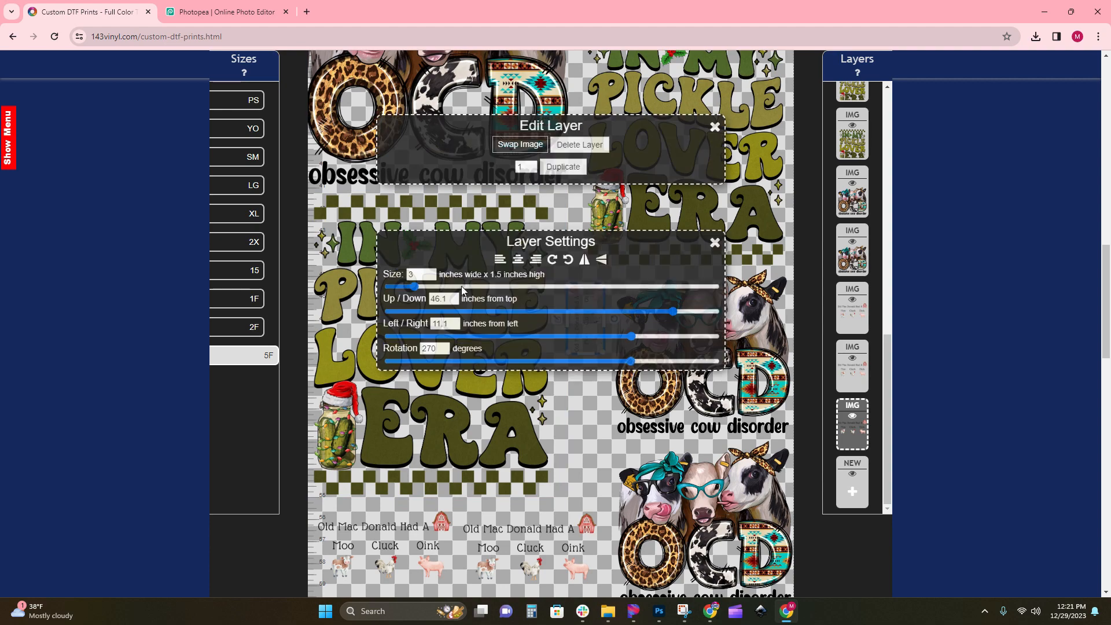
scroll(590, 282, down, 3)
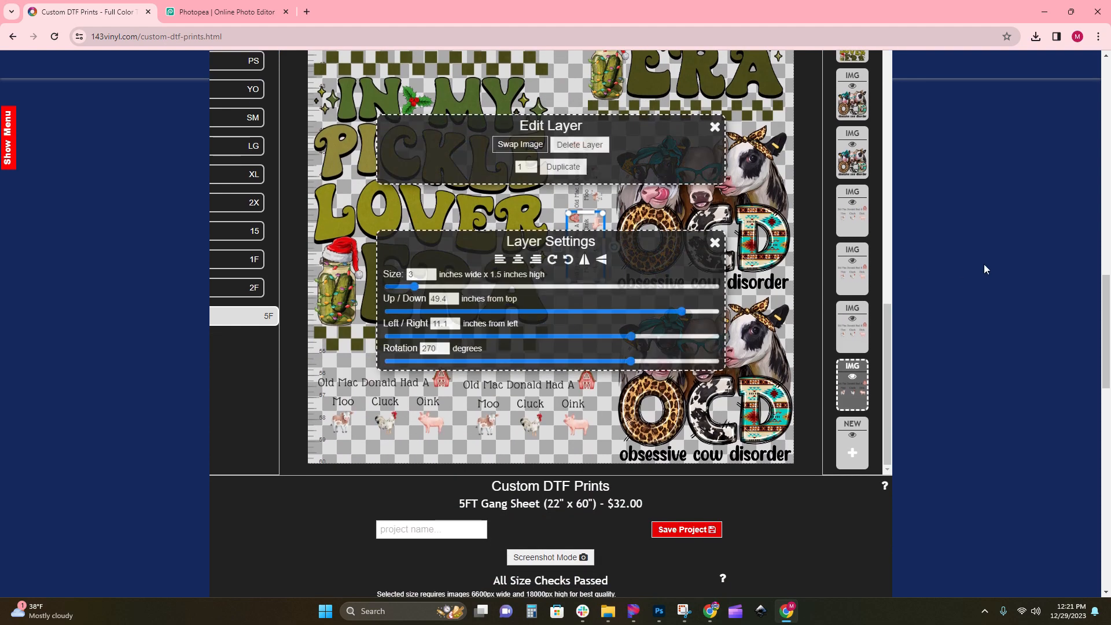
click(715, 243)
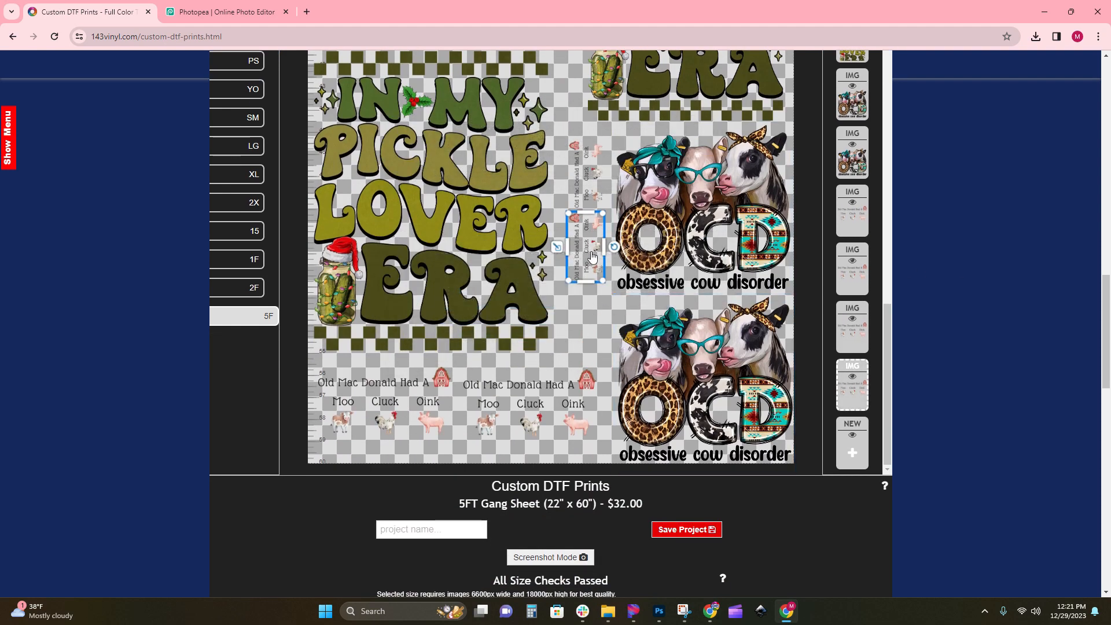
click(559, 245)
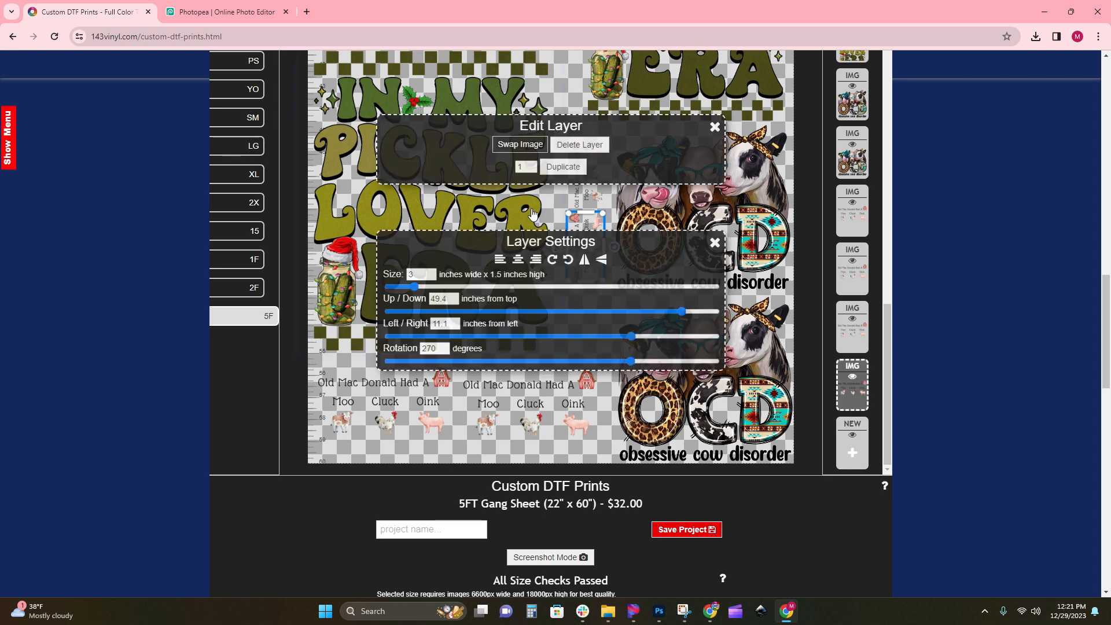
scroll(605, 274, down, 1)
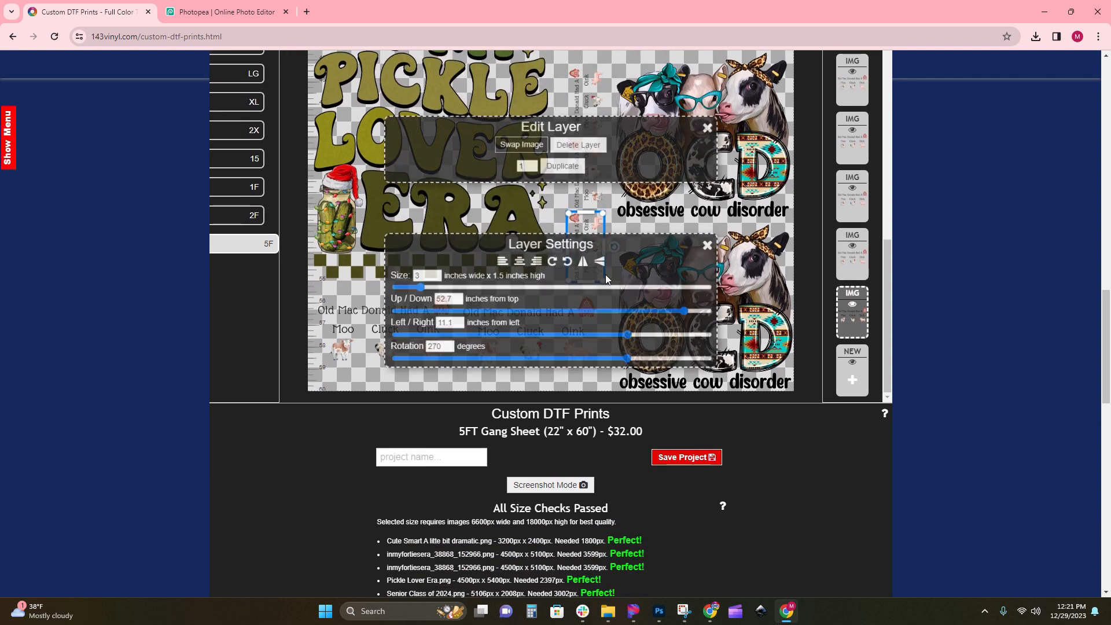
click(716, 243)
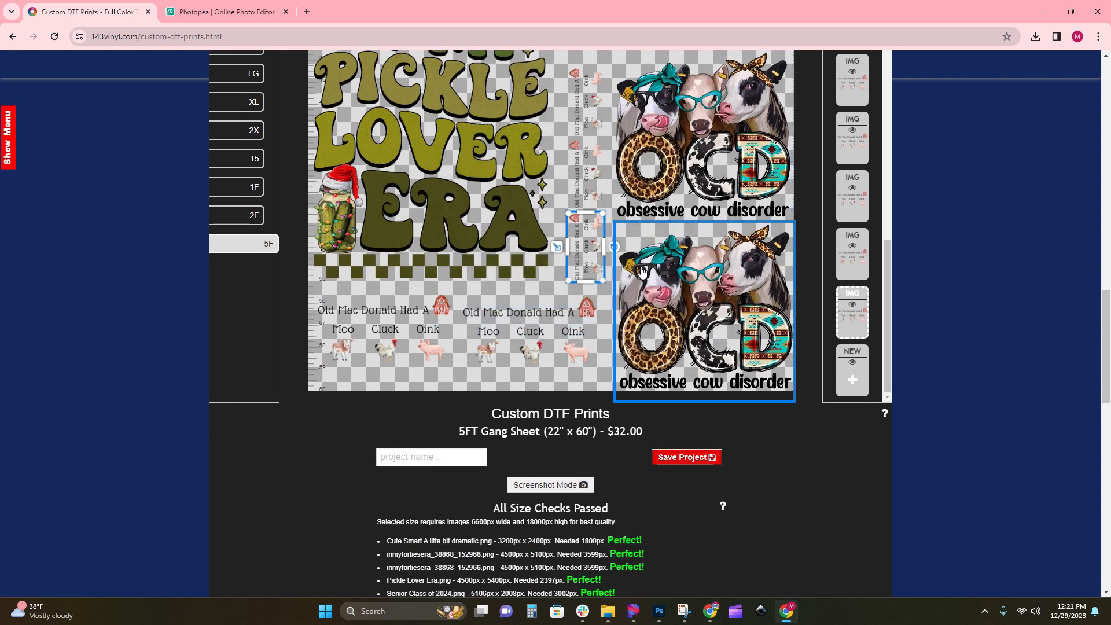
click(555, 255)
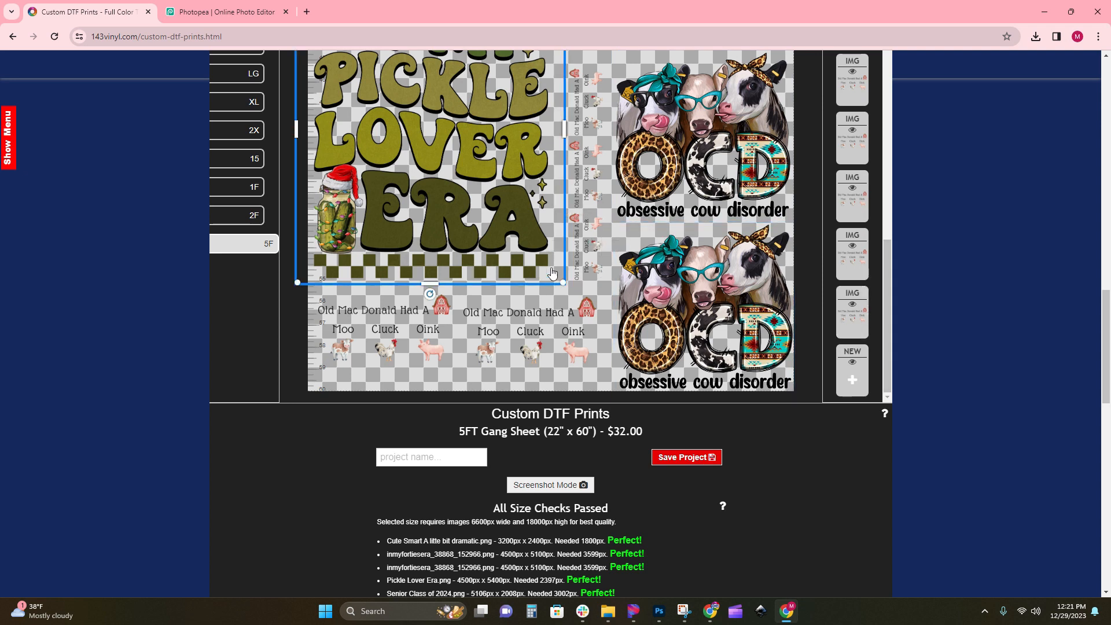
Nudge the left 6-inch Old Mac Donald copy in the bottom row slightly up toward the pickle design
scroll(561, 313, up, 1)
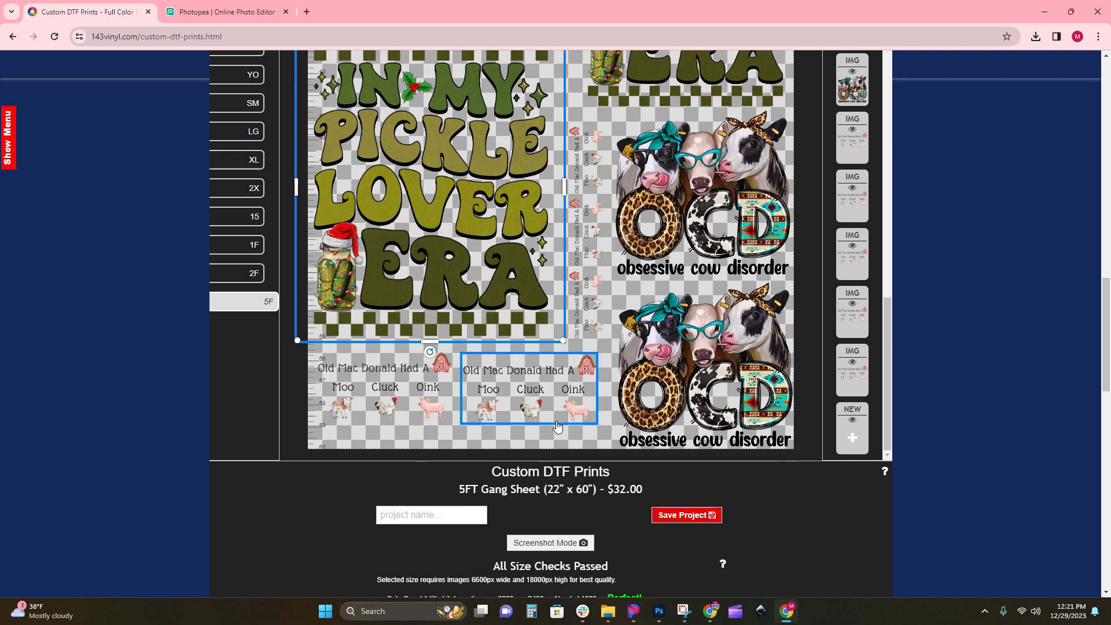
drag(409, 384, 411, 375)
Rotate the middle 3-inch Old Mac Donald copy to about 1 degree and move it below the left 6-inch copy, near the sheet's lower edge
click(599, 245)
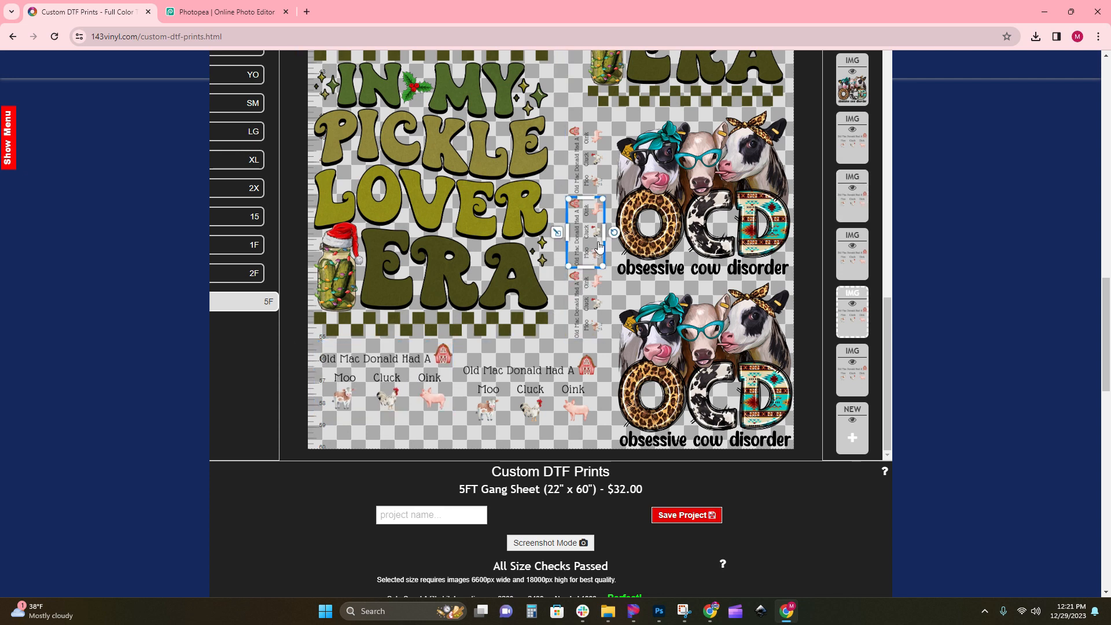
drag(615, 232, 593, 279)
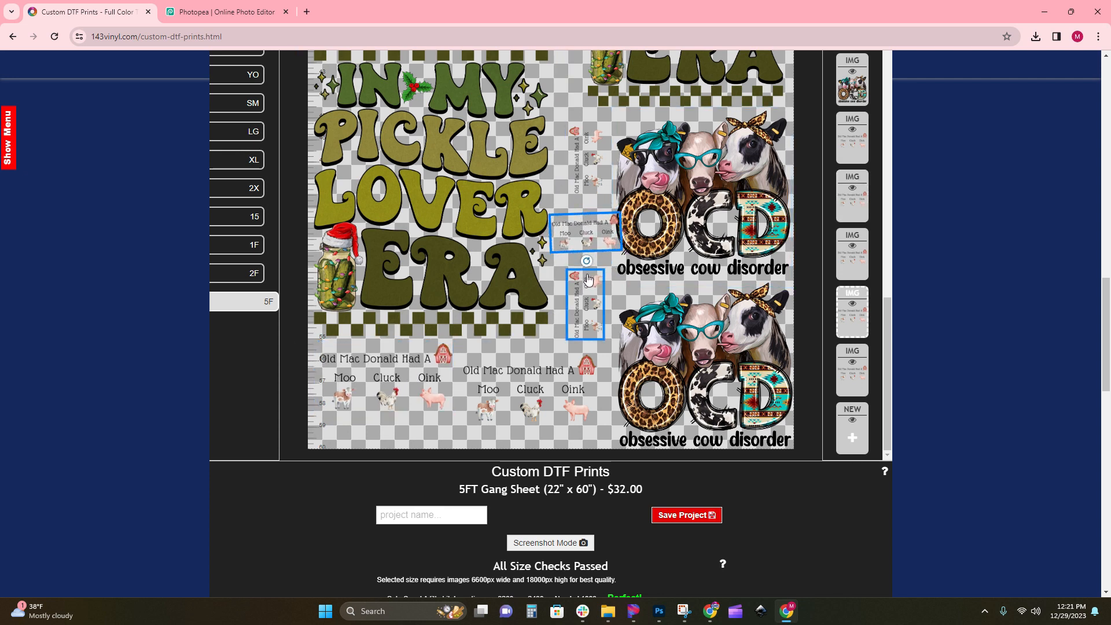
drag(600, 234, 387, 456)
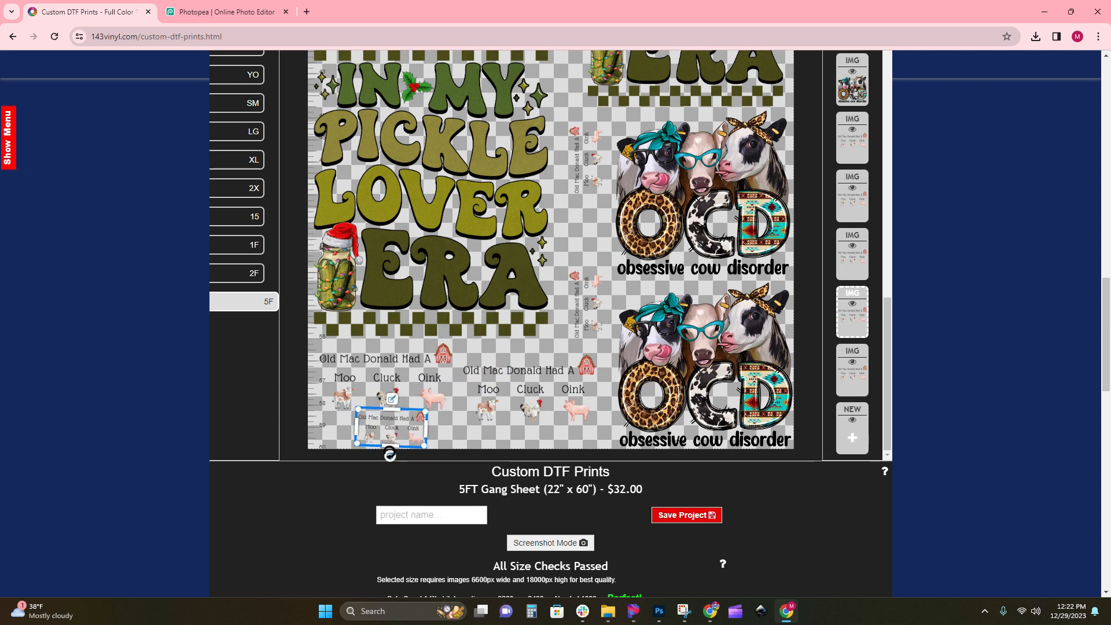
drag(404, 437, 399, 441)
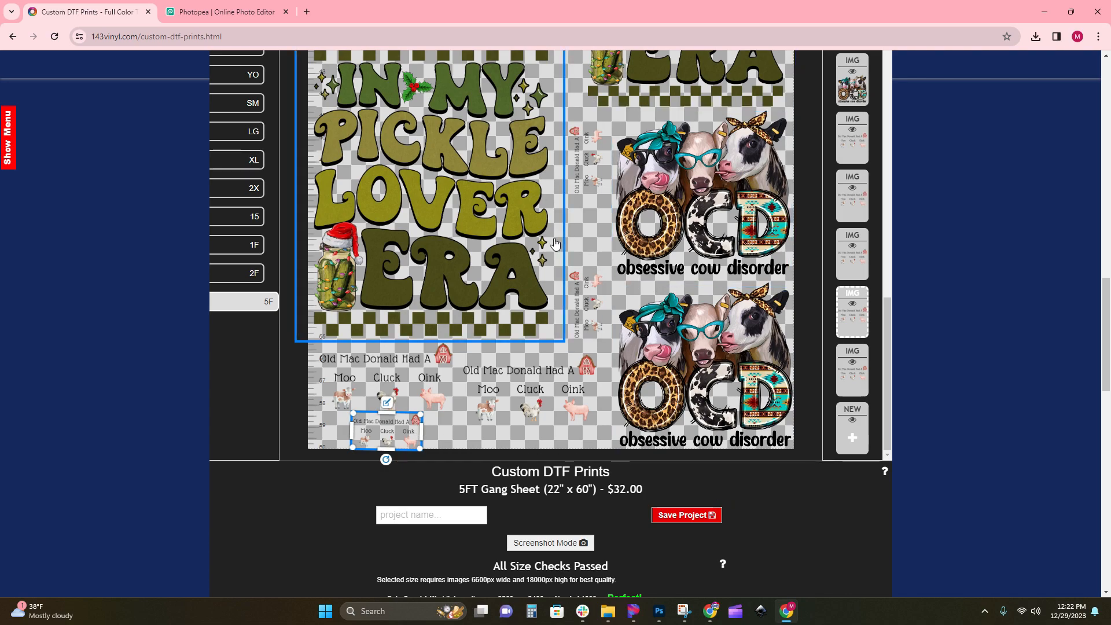
Delete all three 3-inch Old Mac Donald copies: the one under the left 6-inch design and the two upright ones beside the cows
scroll(554, 243, up, 15)
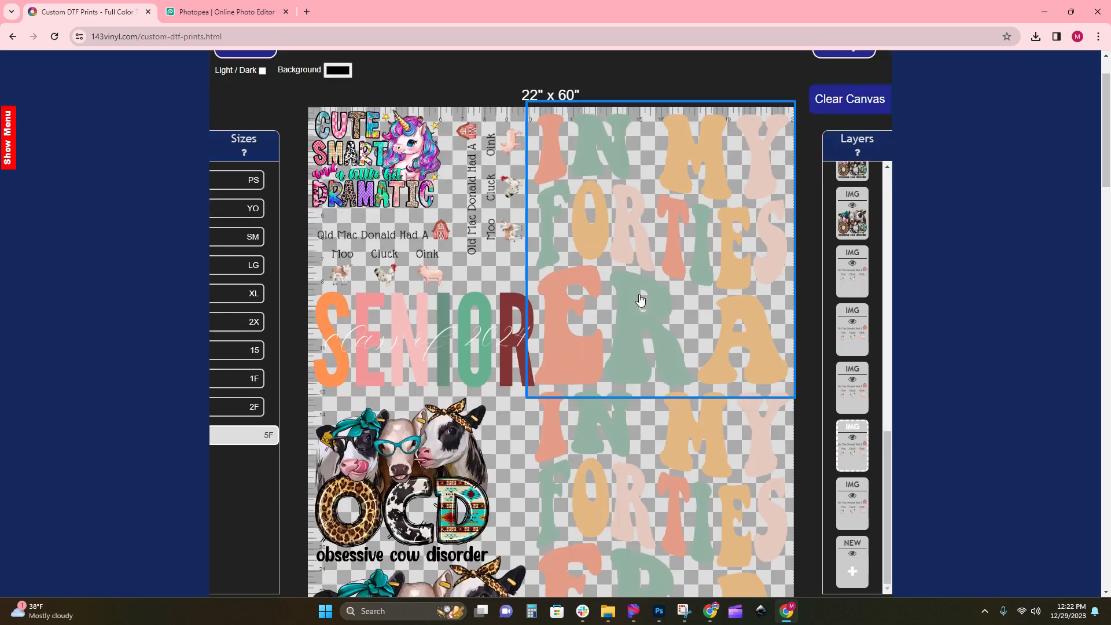
scroll(524, 422, down, 3)
scroll(526, 422, down, 7)
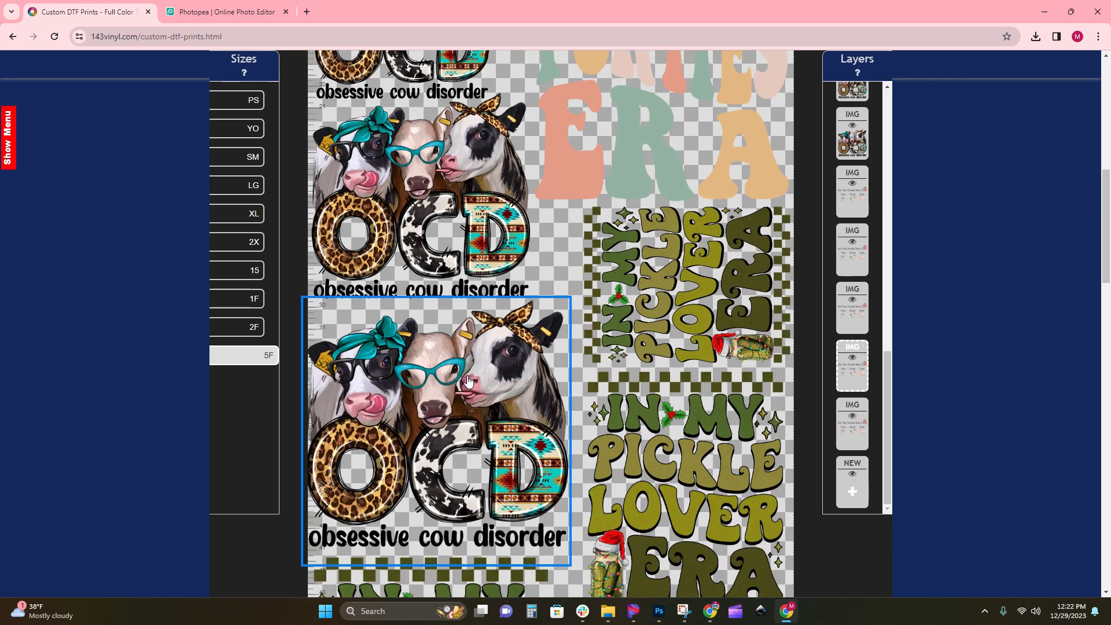
scroll(468, 380, down, 3)
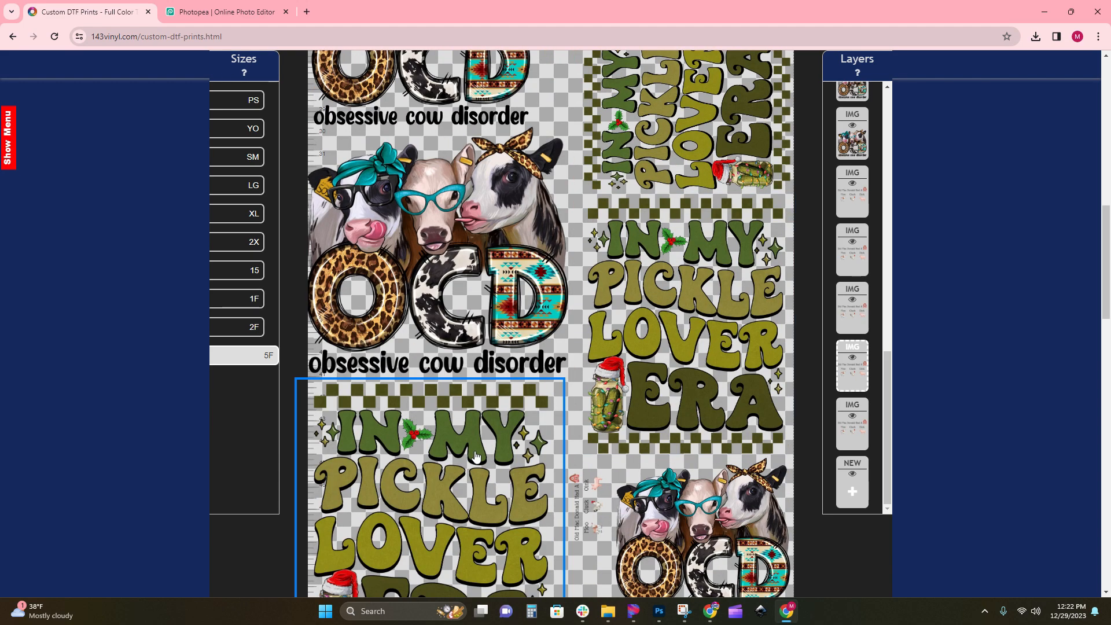
scroll(434, 376, down, 5)
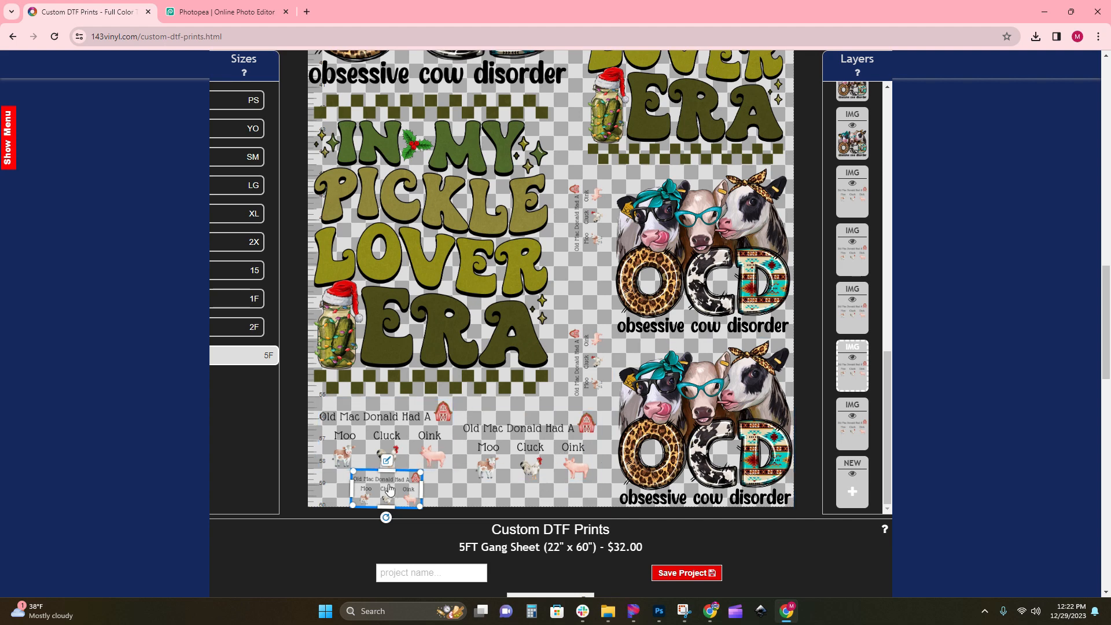
click(387, 462)
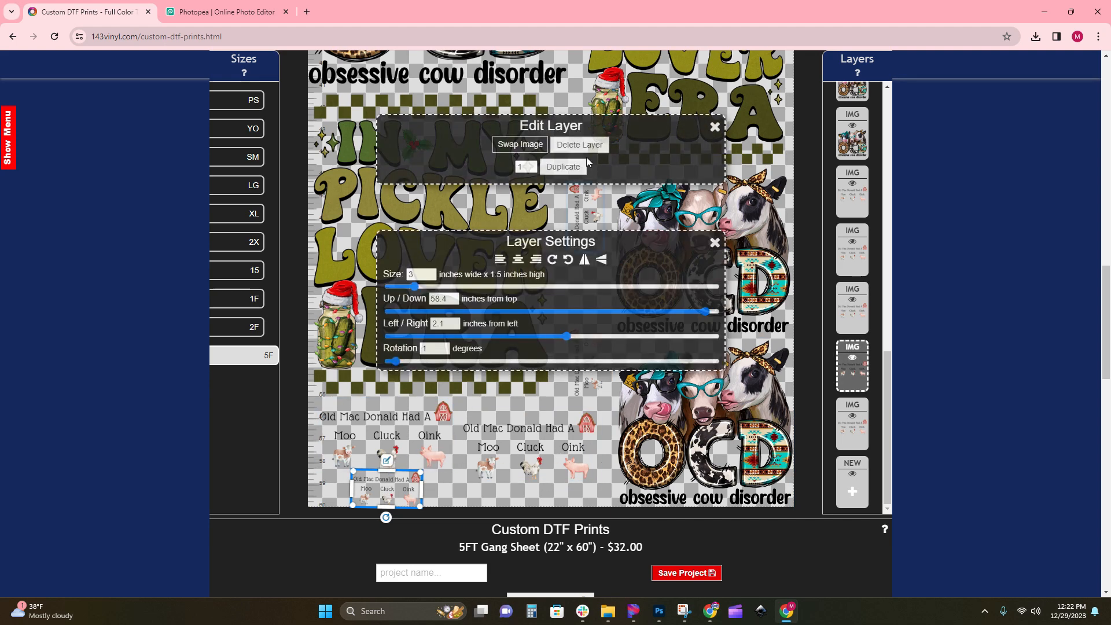
click(579, 145)
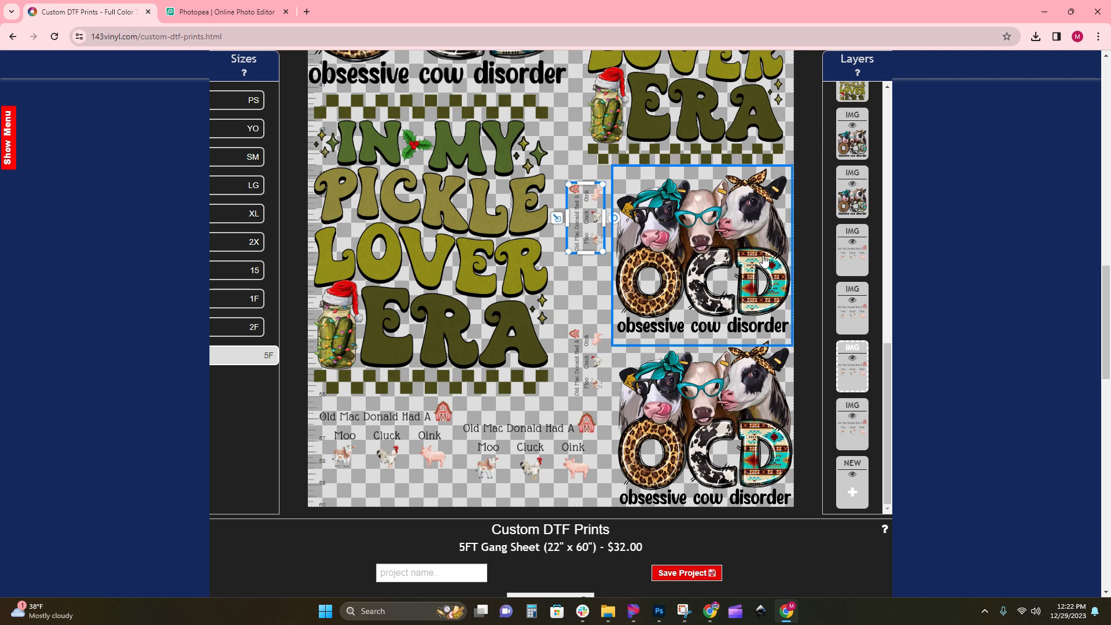
click(557, 217)
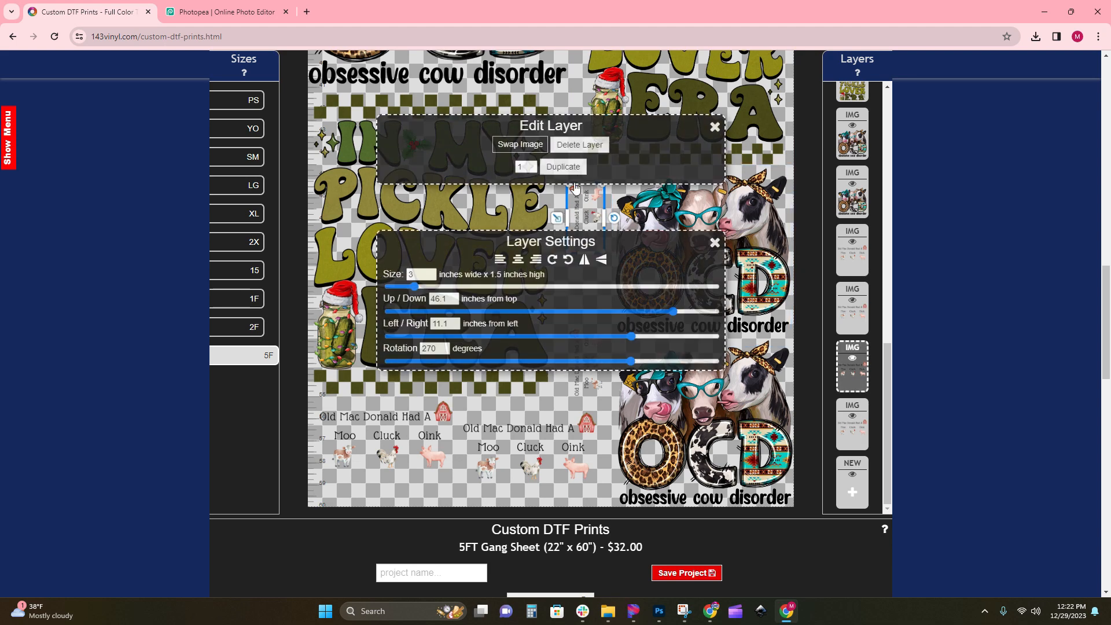
click(579, 145)
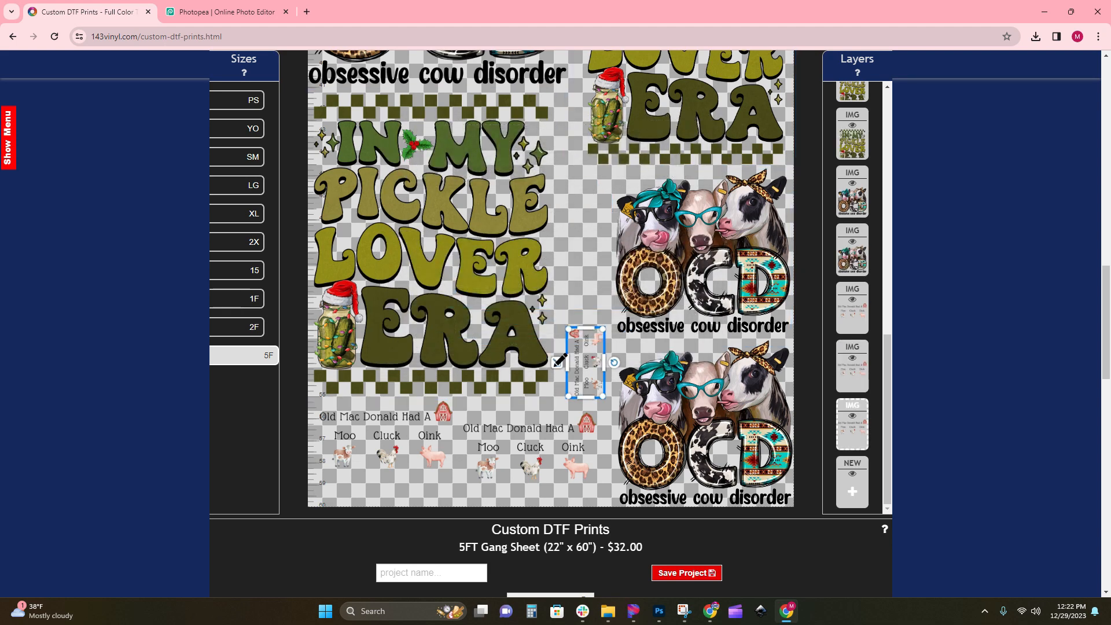
click(556, 362)
click(563, 167)
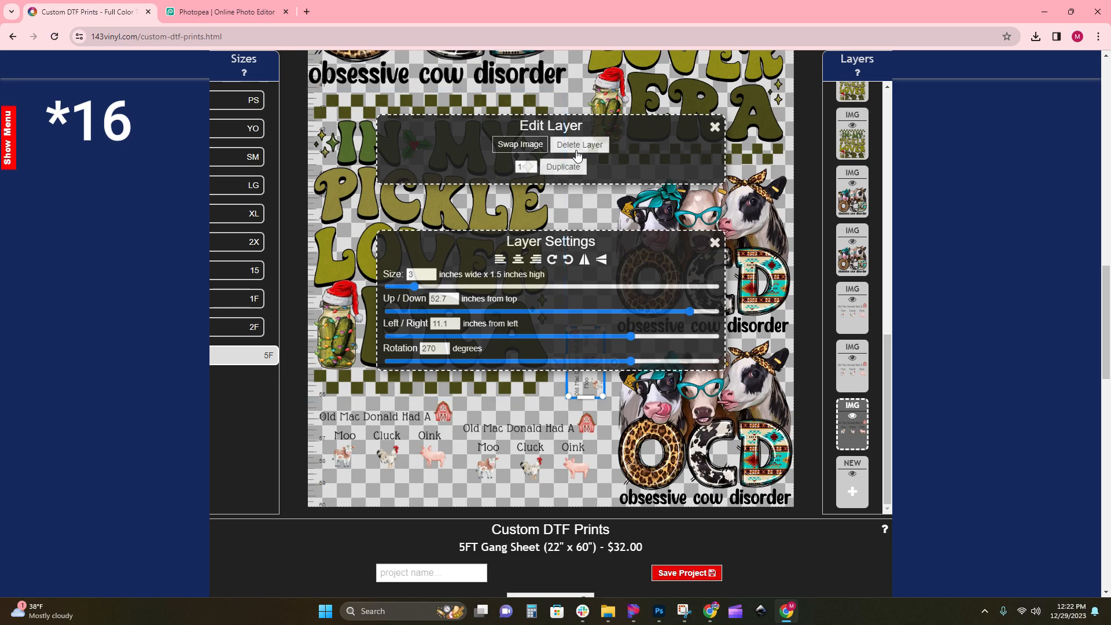
Review the whole gang sheet layout from the first to the last row, including the sheet's price and the image size checks
scroll(937, 383, up, 5)
scroll(937, 383, up, 5)
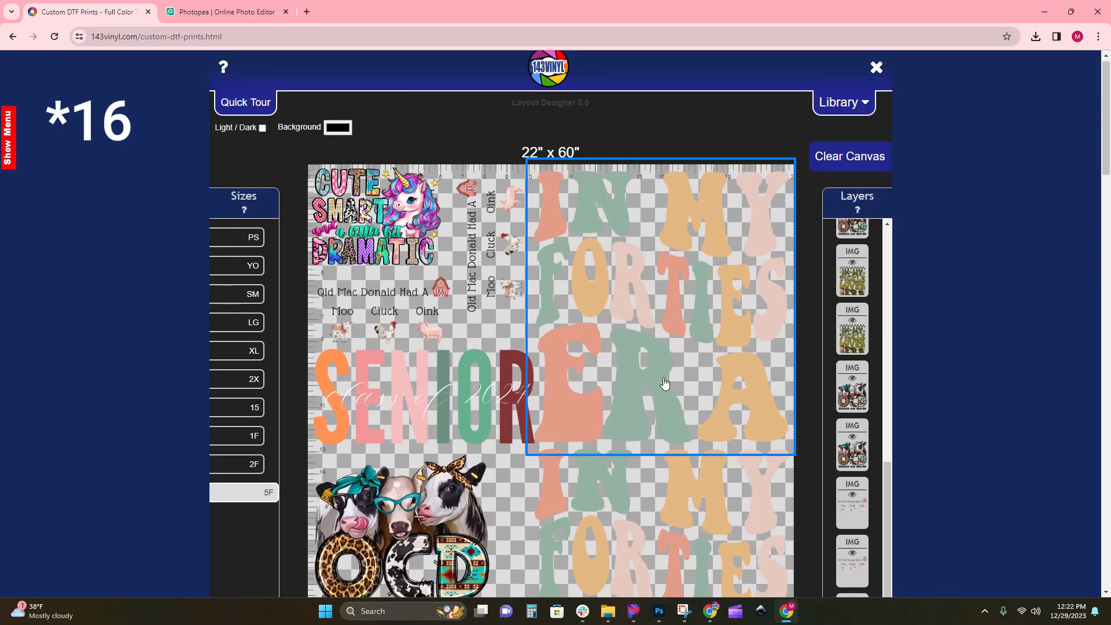
scroll(664, 384, down, 6)
scroll(664, 382, down, 10)
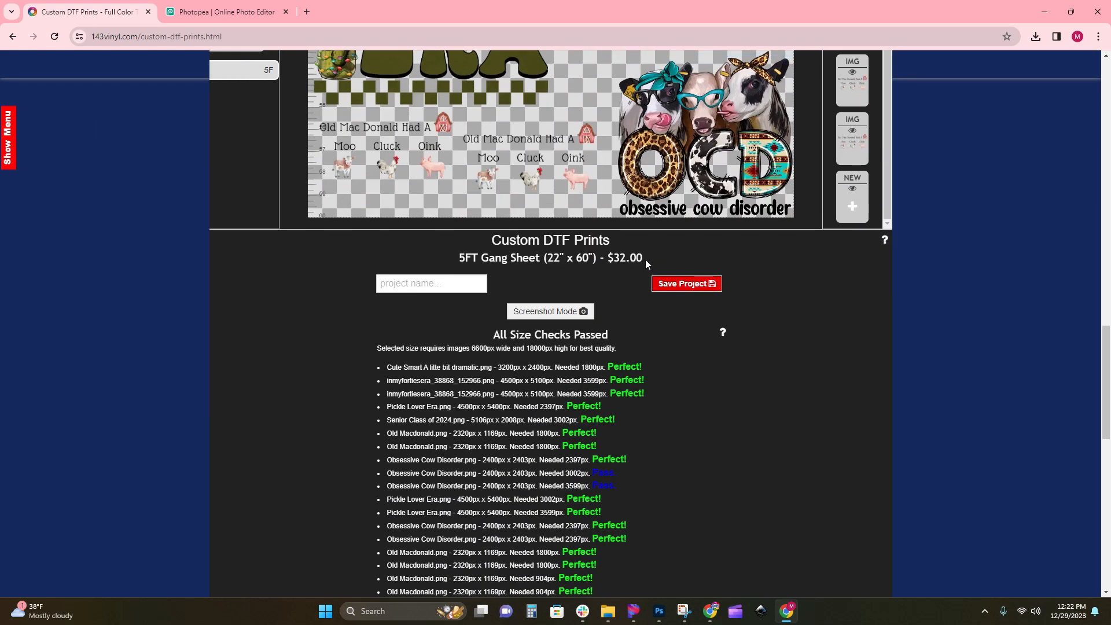
drag(643, 258, 610, 260)
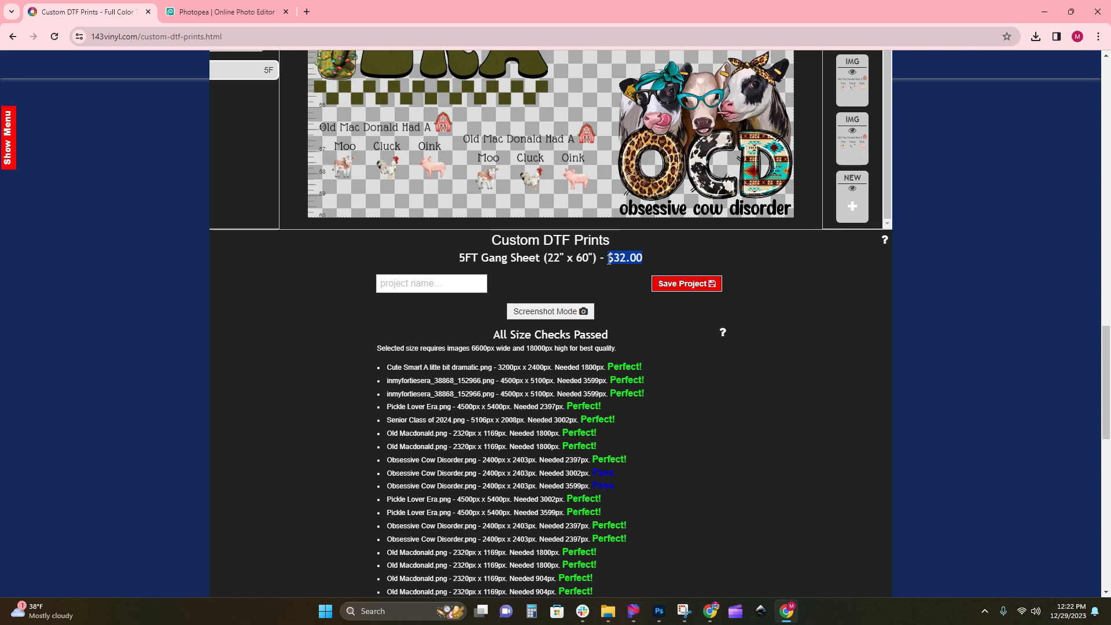
scroll(807, 434, up, 3)
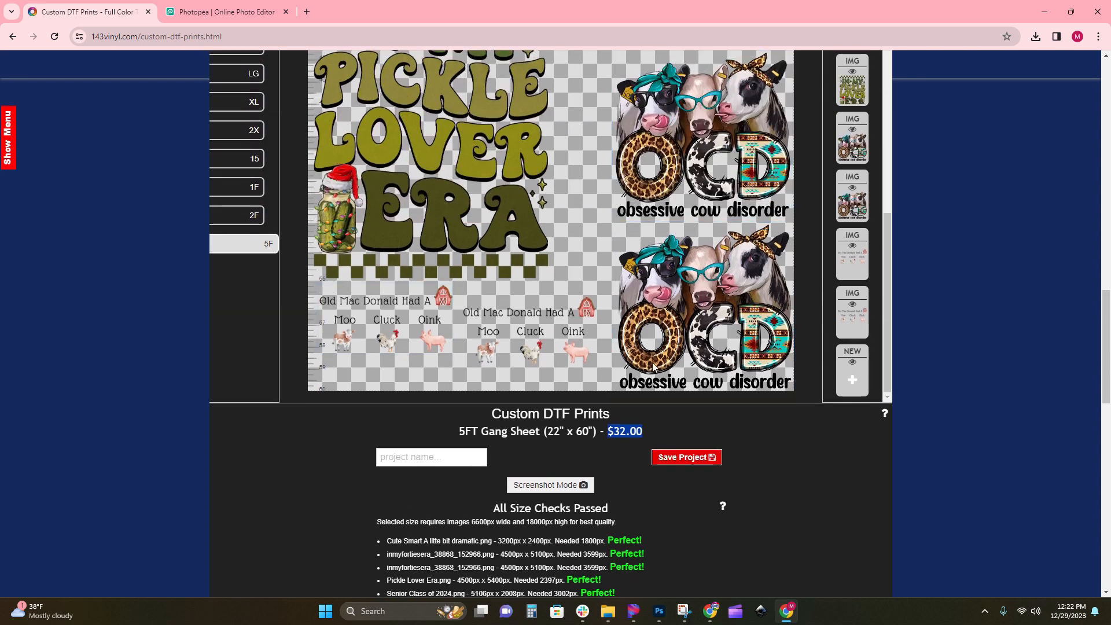
scroll(230, 393, up, 2)
scroll(230, 393, up, 1)
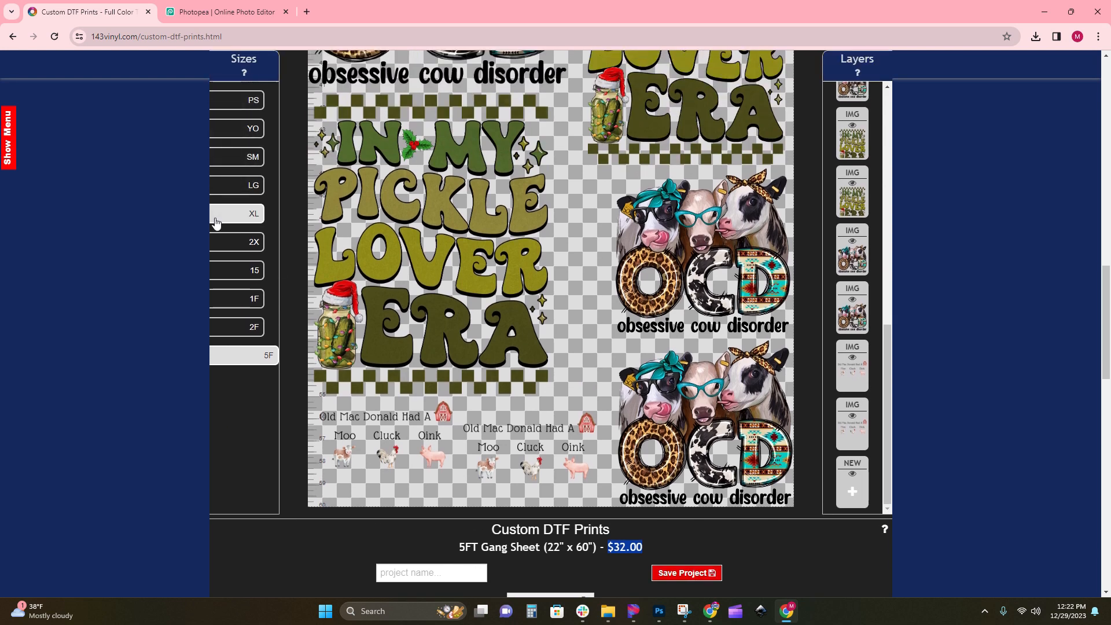
scroll(639, 429, down, 3)
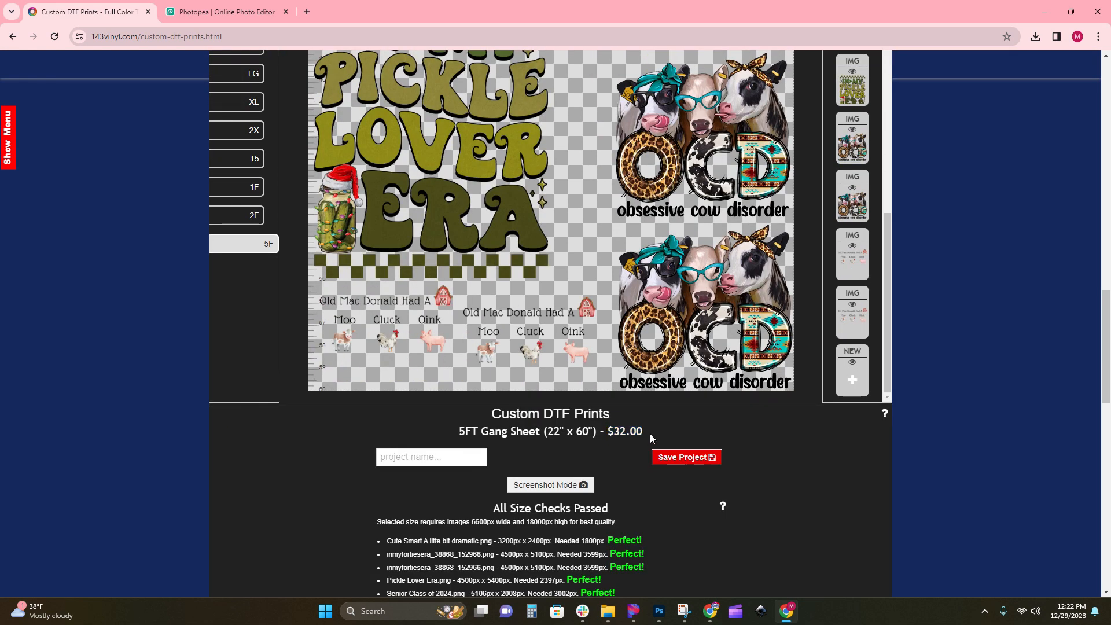
click(650, 433)
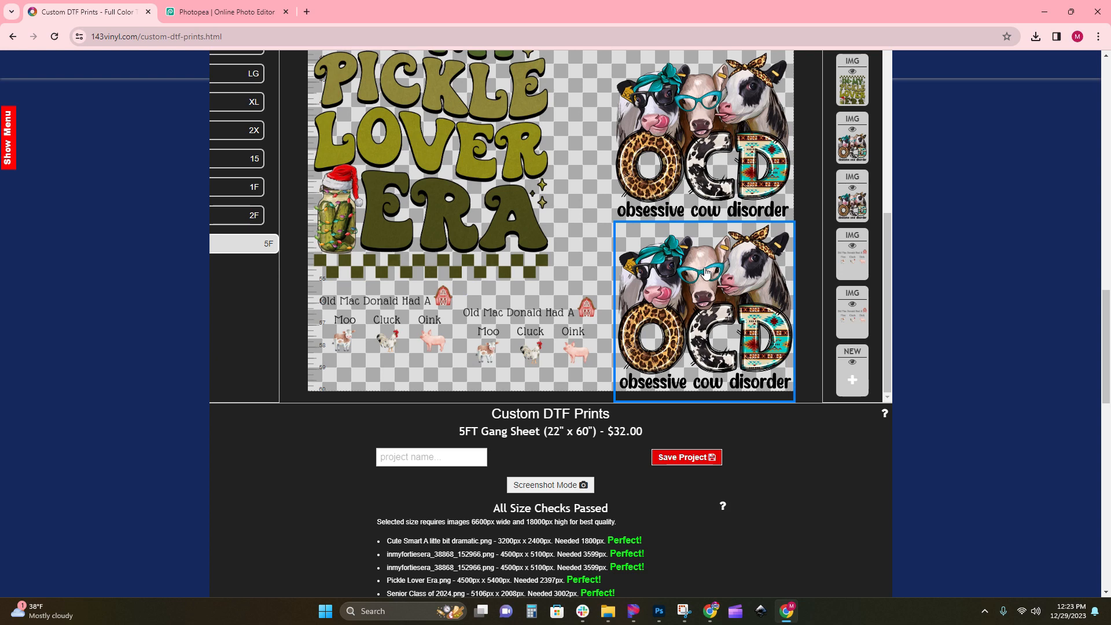
scroll(241, 434, up, 4)
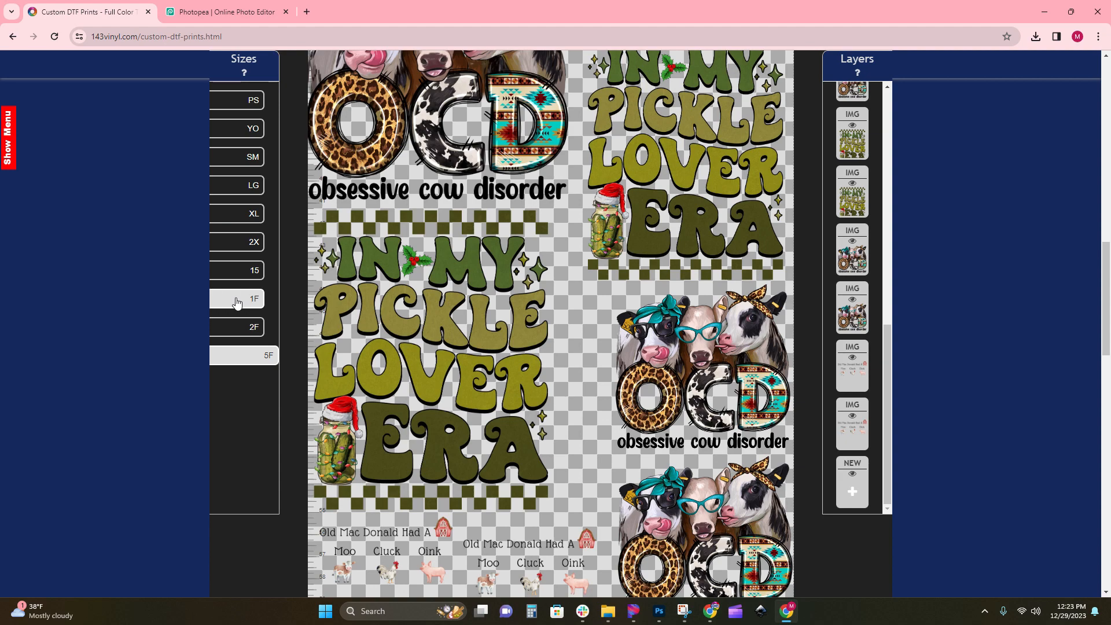
scroll(989, 467, up, 15)
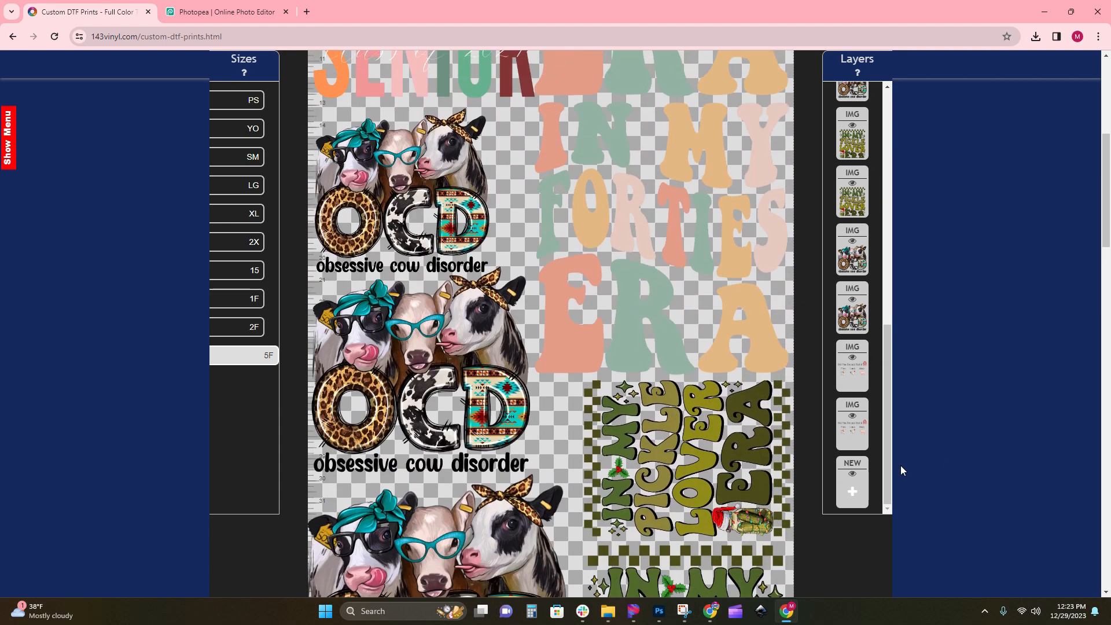
scroll(914, 460, up, 6)
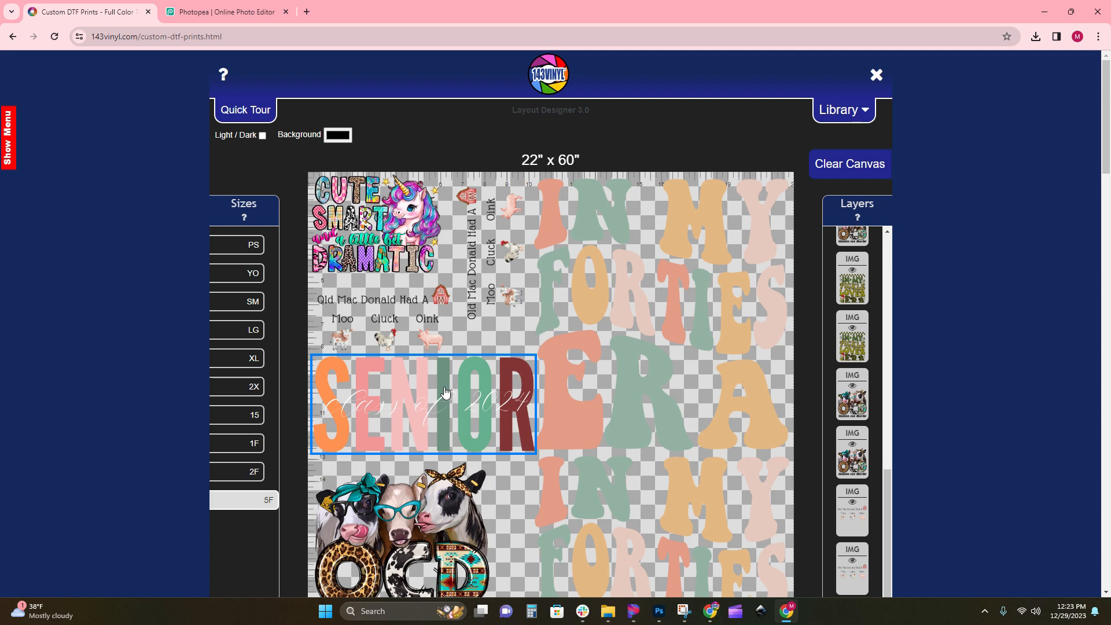
scroll(974, 373, down, 10)
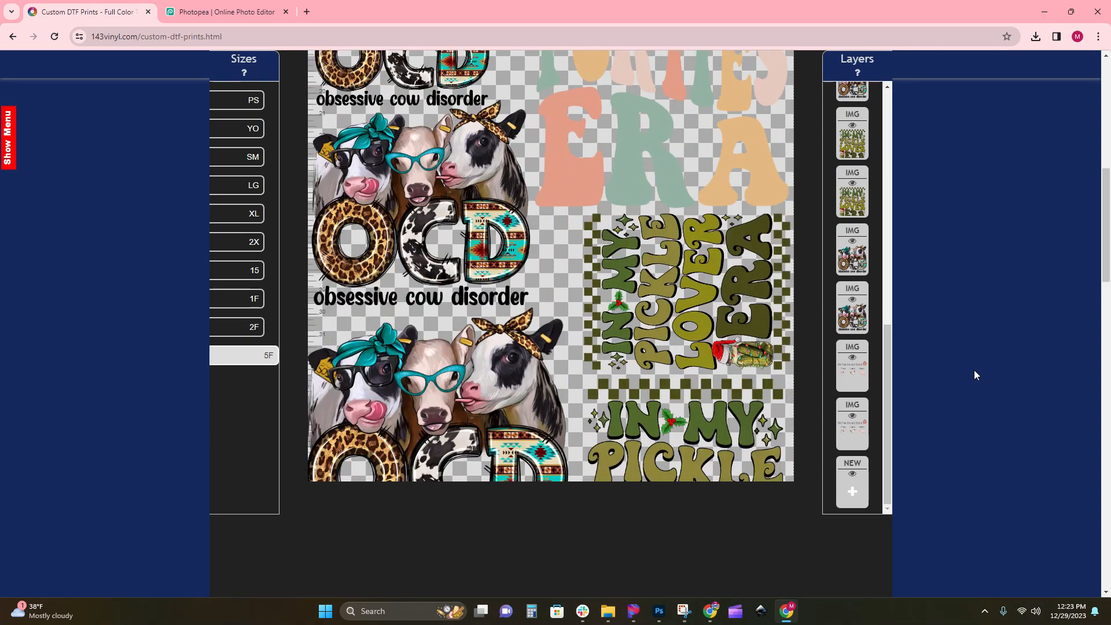
scroll(974, 370, down, 5)
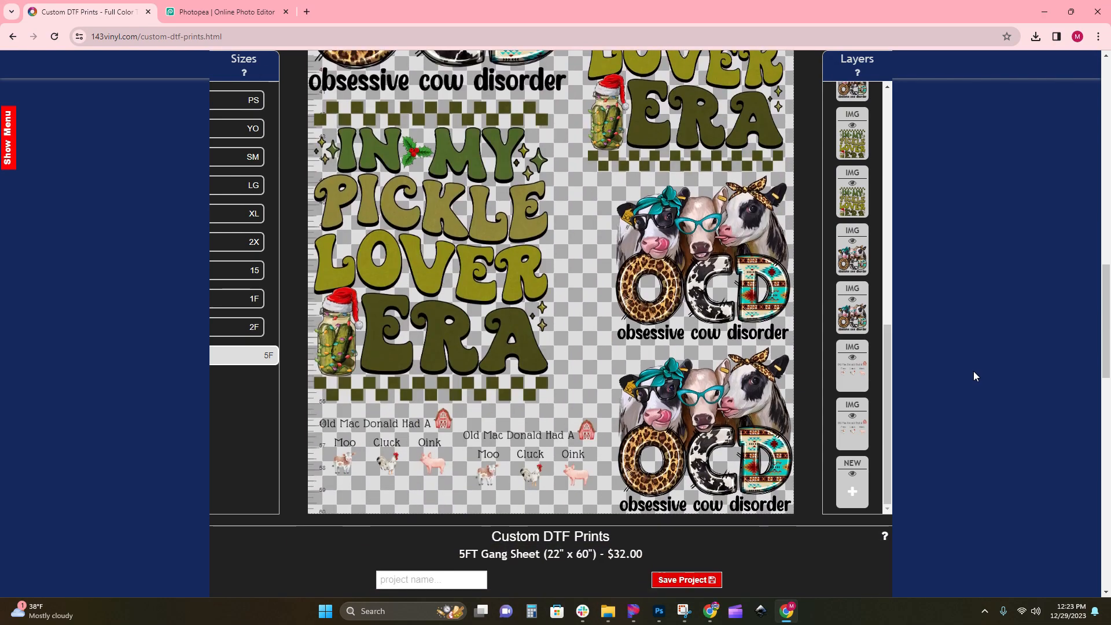